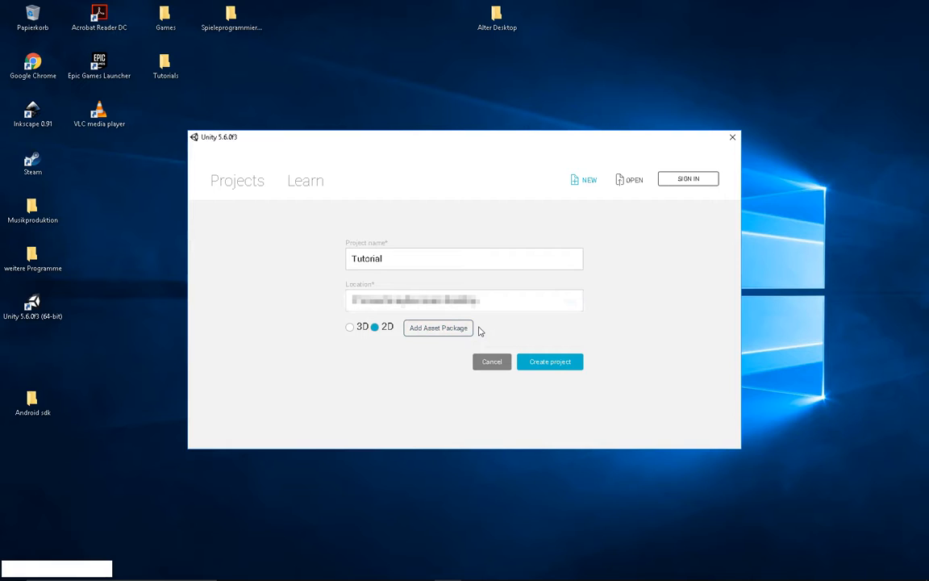
# - Create the Tutorial project with the 2D template, briefly switching to 3D and back
pyautogui.click(362, 328)
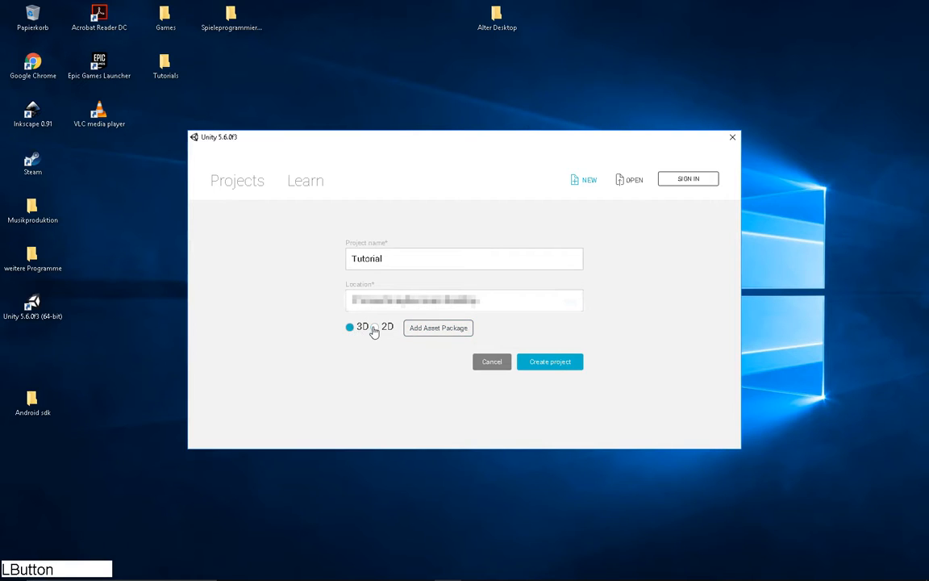
pyautogui.click(375, 329)
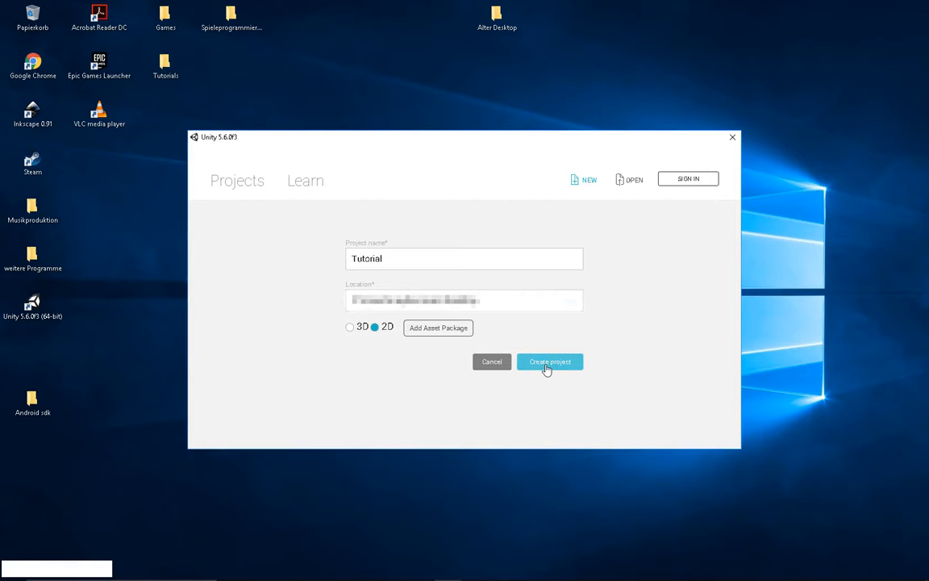
pyautogui.click(547, 365)
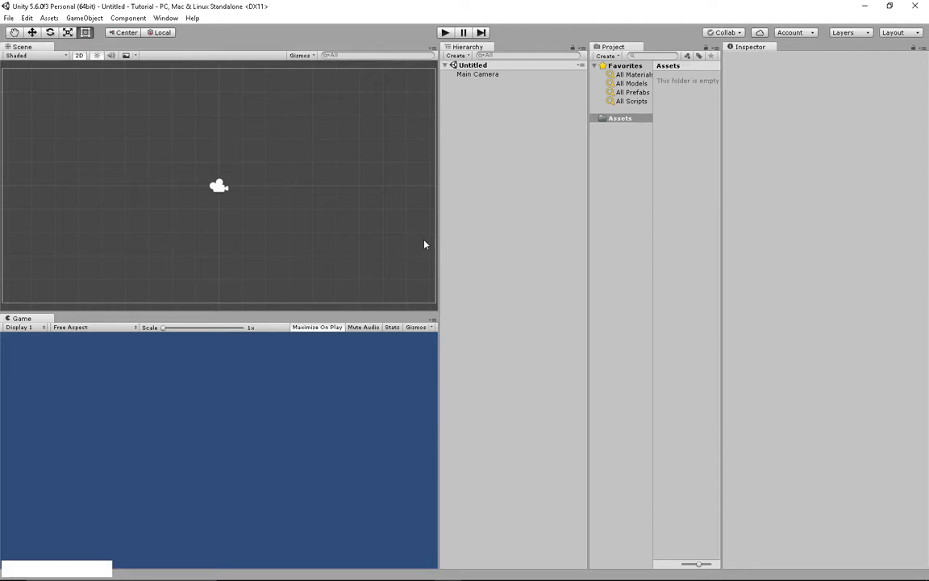
# - Switch the editor to the 2 by 3 window layout
pyautogui.click(167, 18)
pyautogui.moveTo(199, 60)
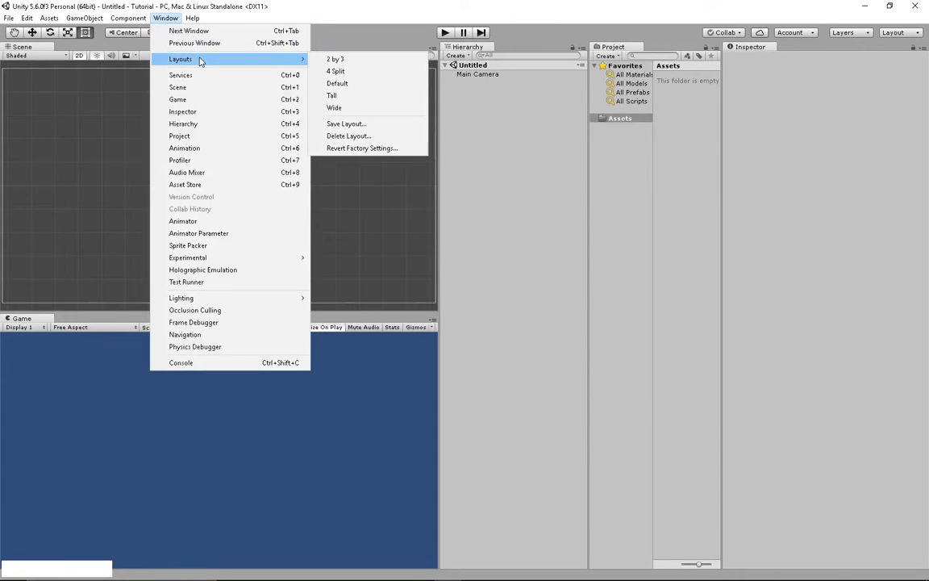
pyautogui.click(345, 59)
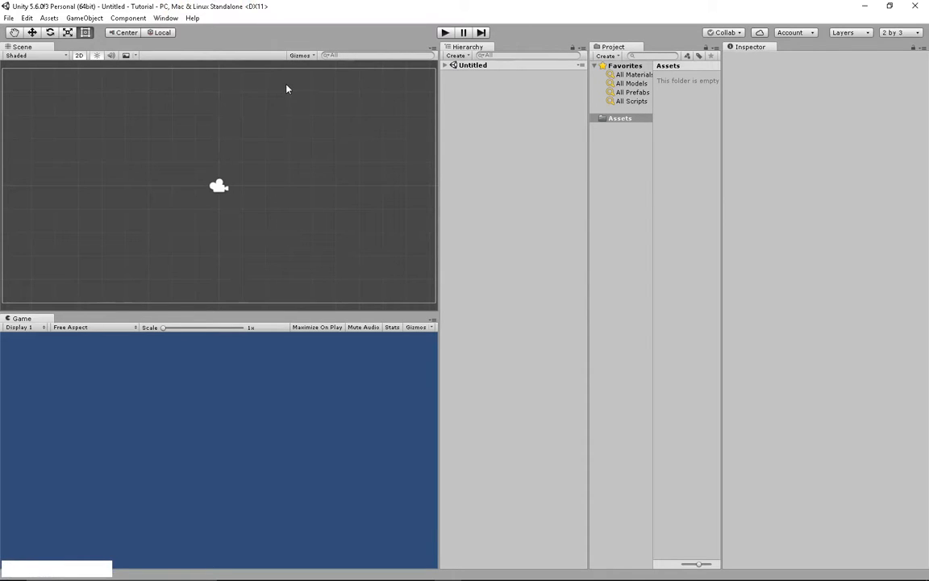
# - Adjust the panels and box-select the Main Camera in the Scene view
pyautogui.moveTo(79, 568); pyautogui.dragTo(445, 103)
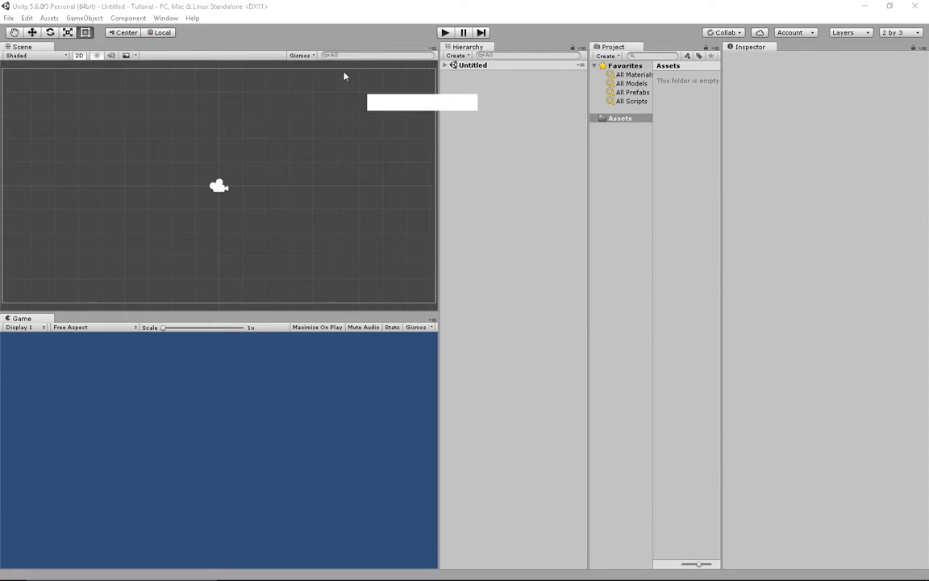
pyautogui.moveTo(344, 76); pyautogui.dragTo(273, 45)
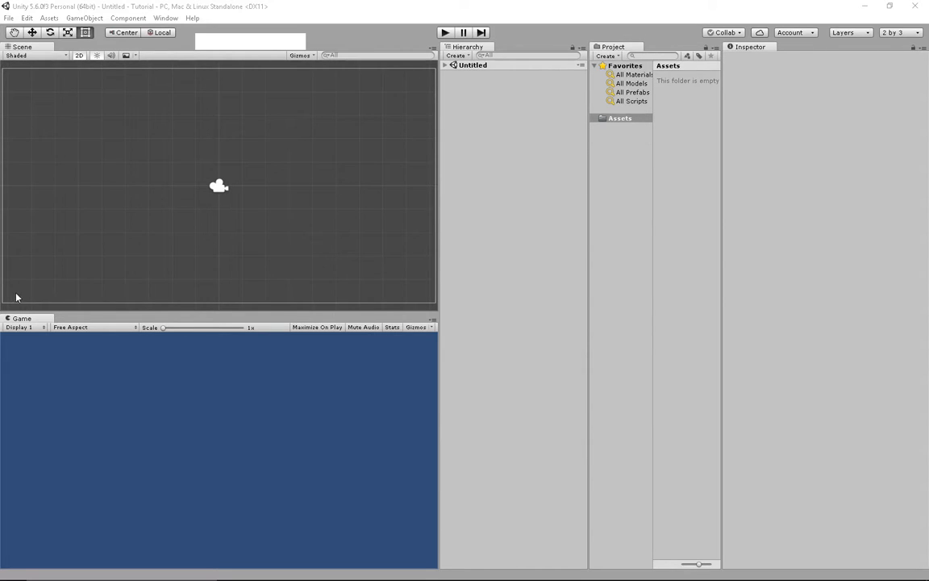
pyautogui.moveTo(156, 151); pyautogui.dragTo(262, 241)
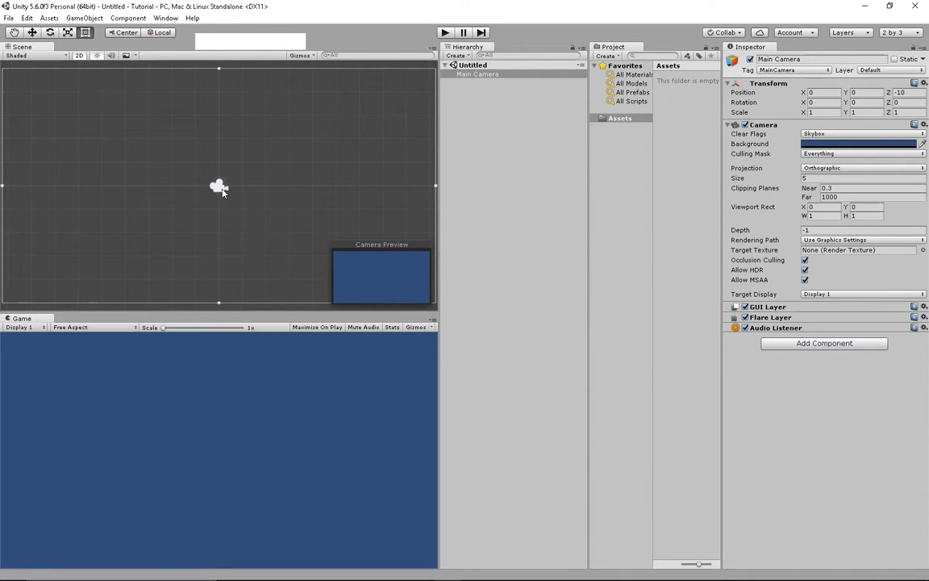
pyautogui.scroll(-1, 219, 190)
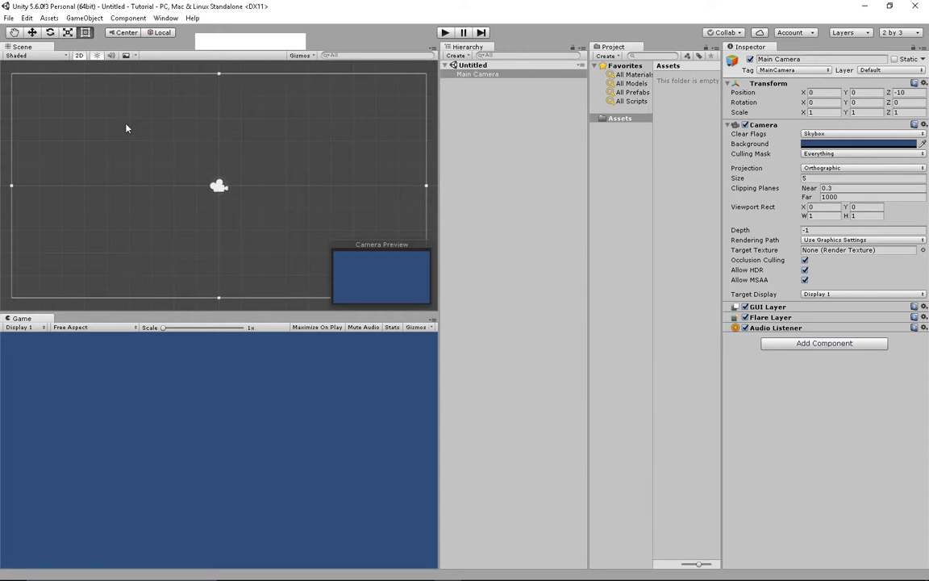
pyautogui.click(79, 56)
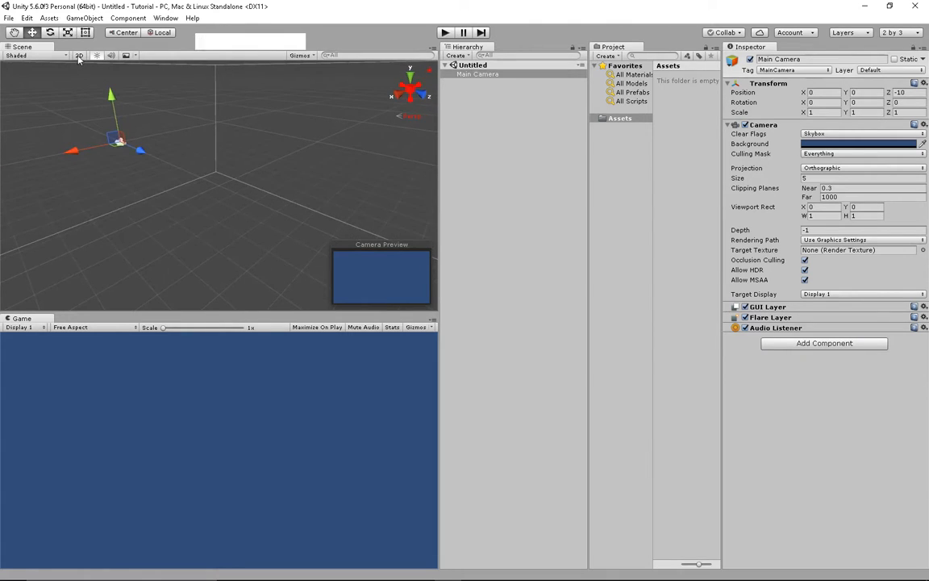
pyautogui.moveTo(116, 108); pyautogui.dragTo(161, 83, button='middle')
pyautogui.click(79, 56)
pyautogui.moveTo(156, 141); pyautogui.dragTo(192, 141, button='middle')
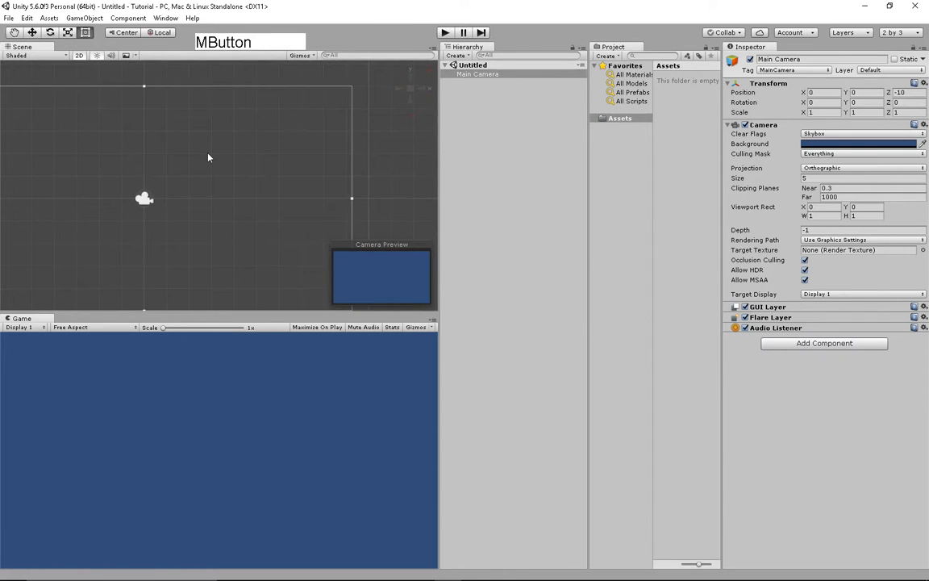
pyautogui.press('2')
pyautogui.press('2')
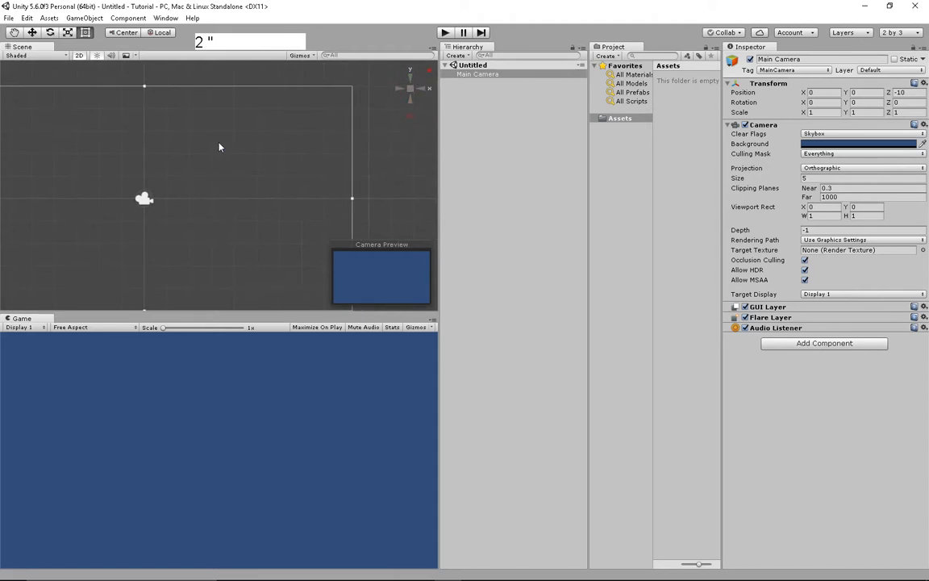
pyautogui.press('KP_2')
pyautogui.press('2')
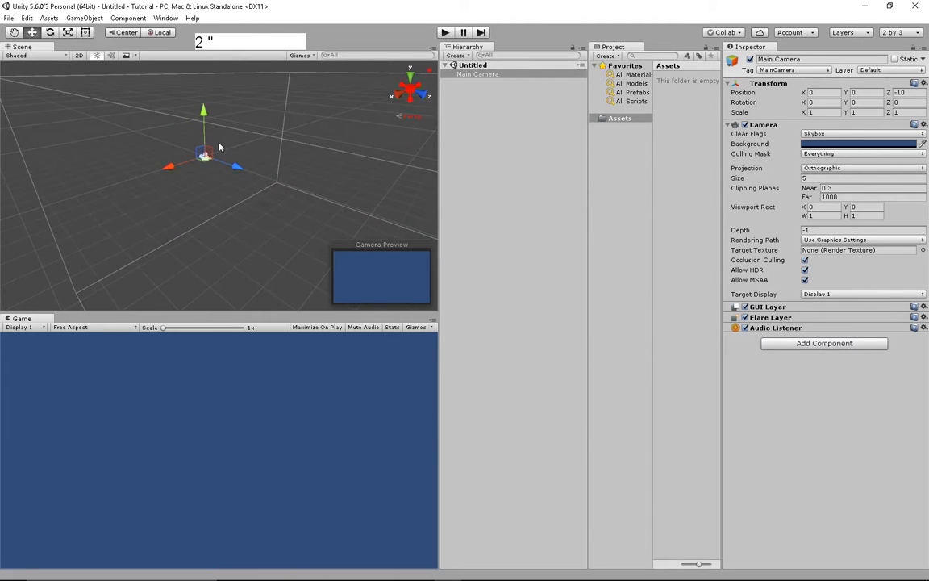
pyautogui.press('2')
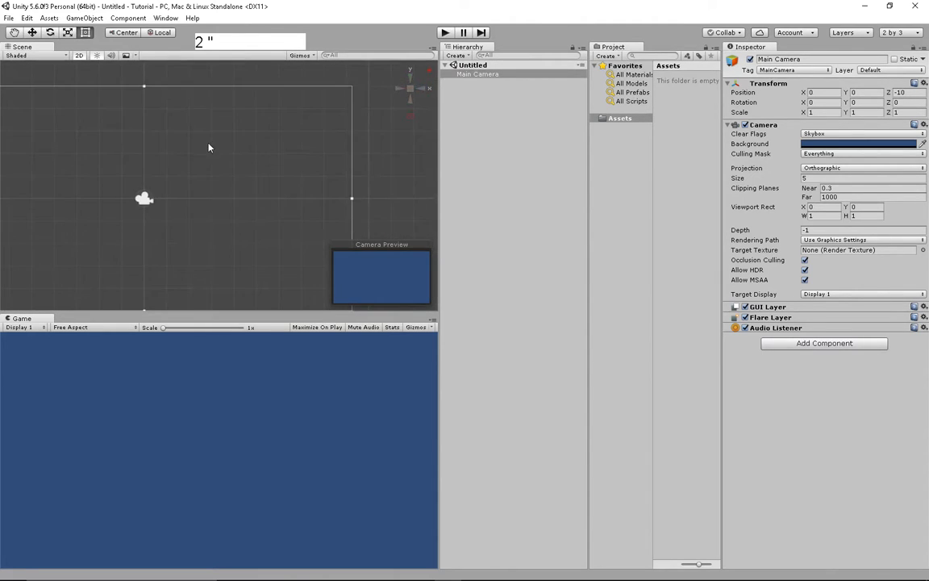
pyautogui.moveTo(219, 147); pyautogui.dragTo(239, 142, button='middle')
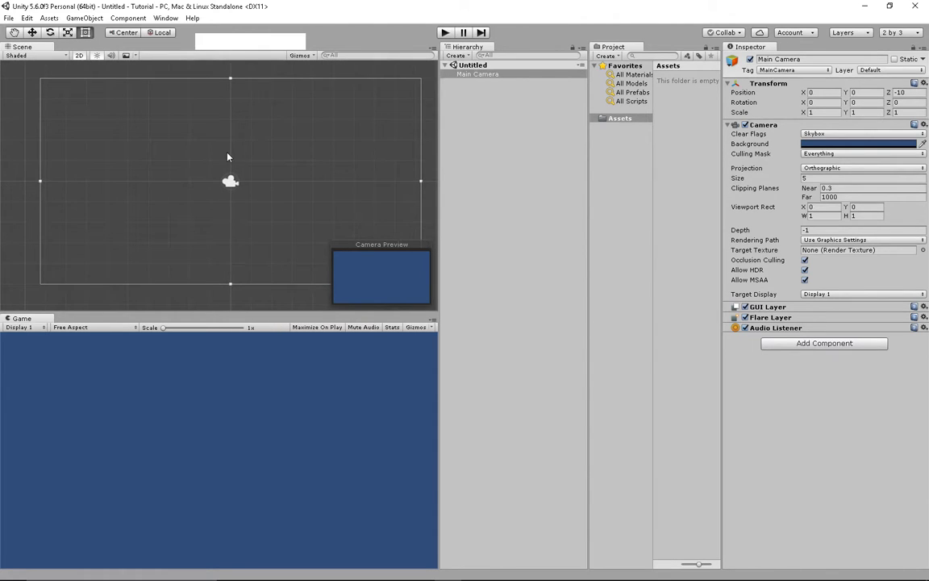
pyautogui.click(229, 156)
pyautogui.click(230, 181)
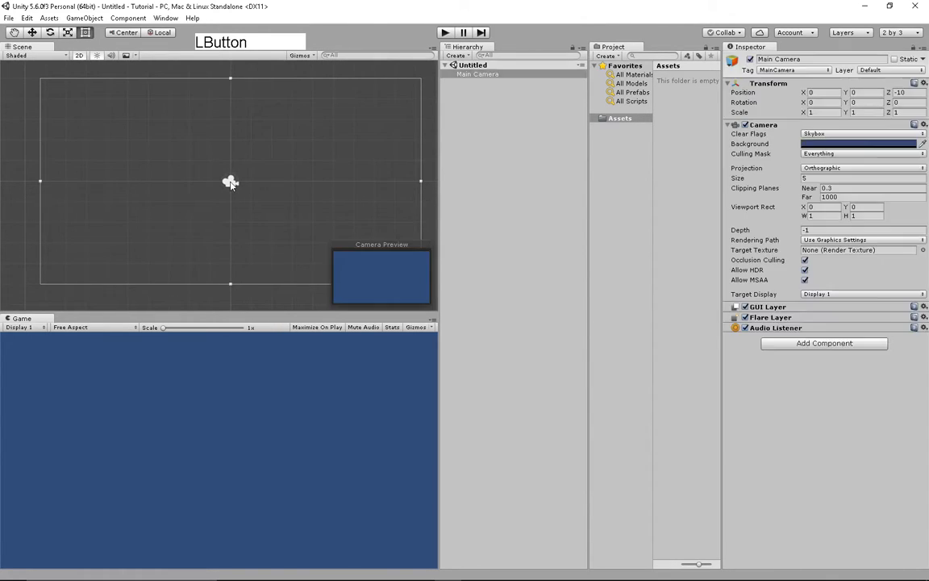
pyautogui.moveTo(313, 128); pyautogui.dragTo(137, 251)
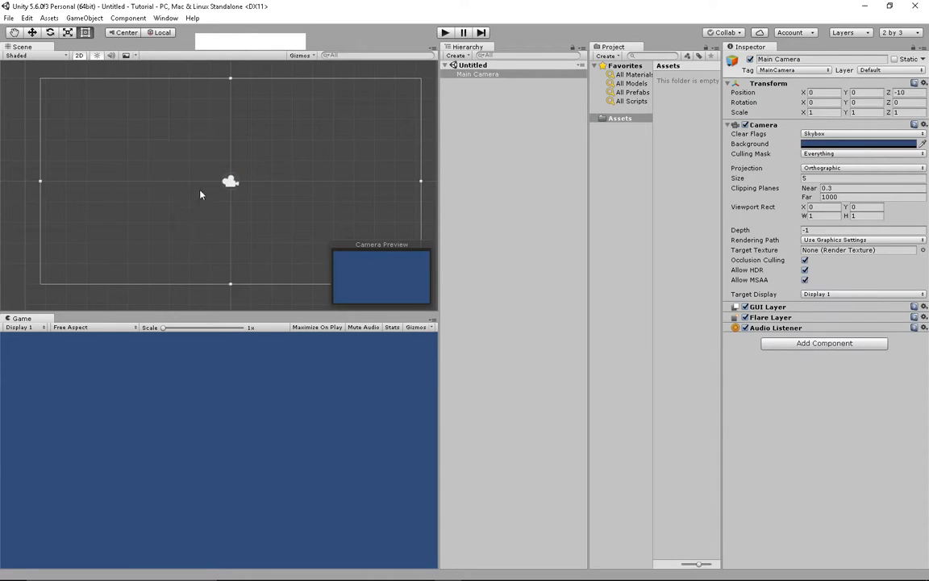
pyautogui.click(296, 147)
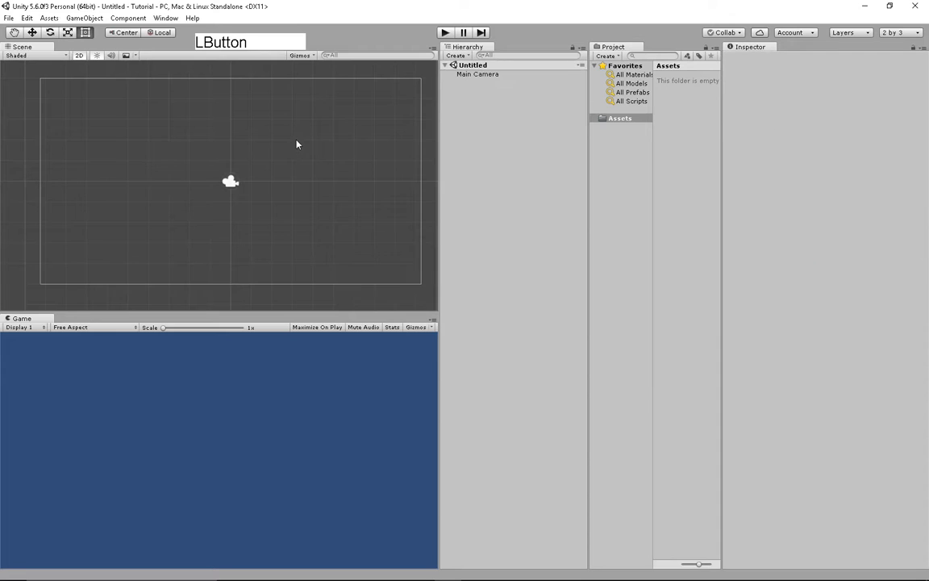
pyautogui.moveTo(235, 172); pyautogui.dragTo(230, 146, button='middle')
pyautogui.moveTo(230, 145); pyautogui.dragTo(284, 128, button='right')
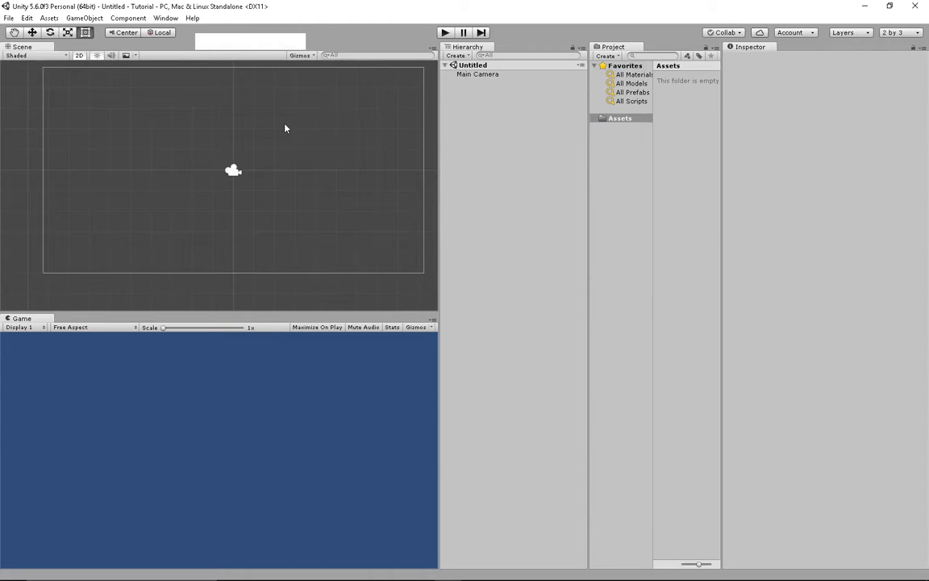
# - Try the Hand and Move tools on the scene view, then box-select the Main Camera
pyautogui.click(14, 33)
pyautogui.moveTo(127, 92); pyautogui.dragTo(189, 143)
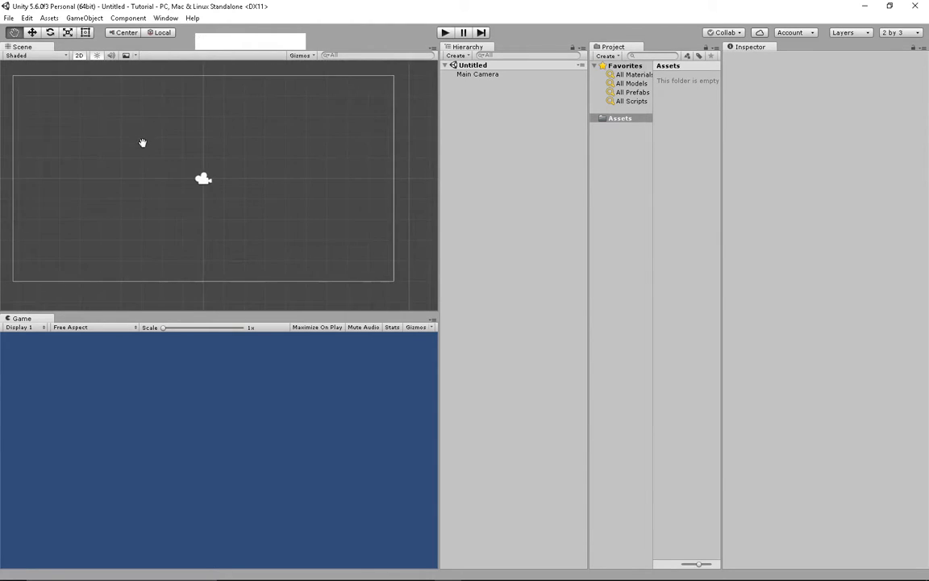
pyautogui.press('q')
pyautogui.click(36, 34)
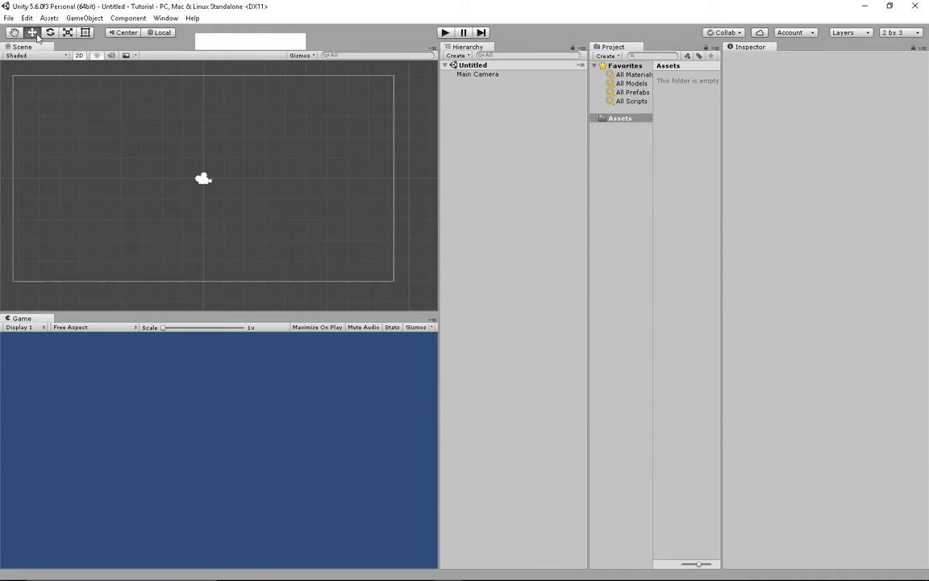
pyautogui.press('w')
pyautogui.moveTo(170, 151); pyautogui.dragTo(196, 160, button='middle')
pyautogui.moveTo(150, 140); pyautogui.dragTo(236, 192)
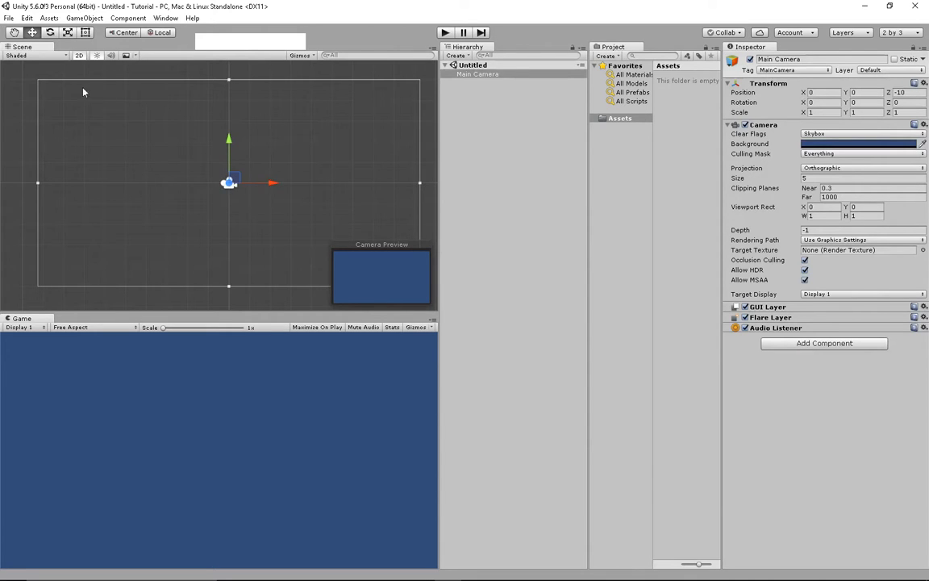
# - Toggle the scene to 3D perspective and back to 2D, then pick the Rect tool
pyautogui.click(79, 55)
pyautogui.moveTo(166, 143); pyautogui.dragTo(280, 171, button='middle')
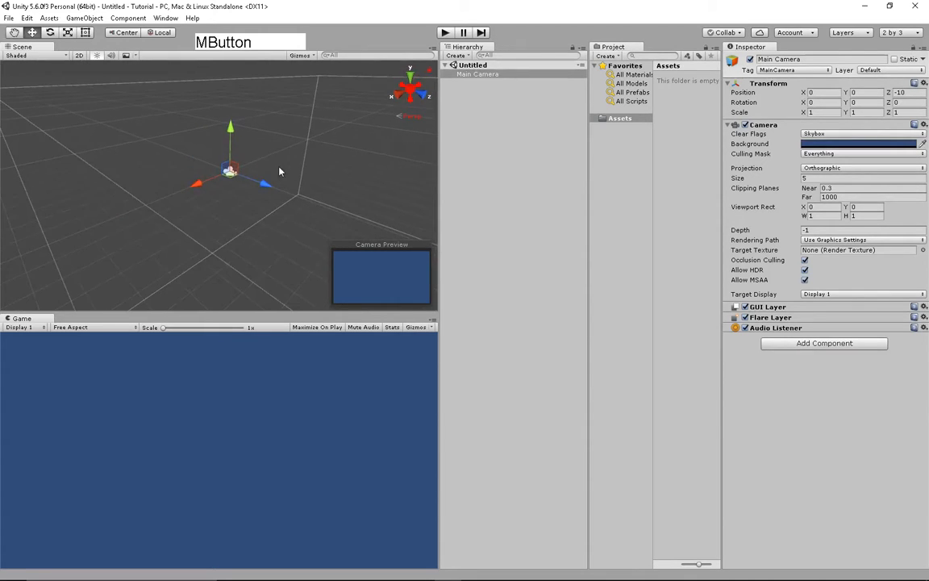
pyautogui.scroll(1, 273, 173)
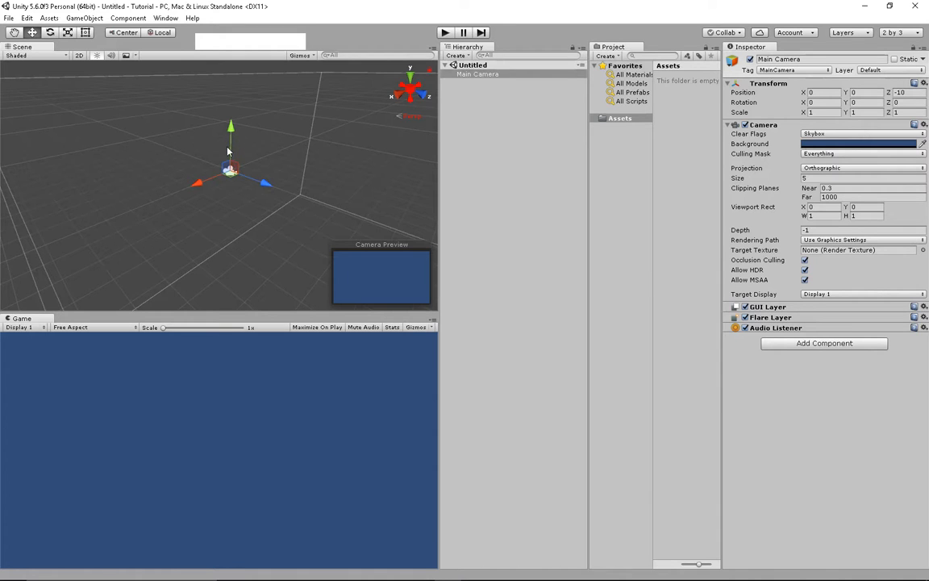
pyautogui.press('2')
pyautogui.press('t')
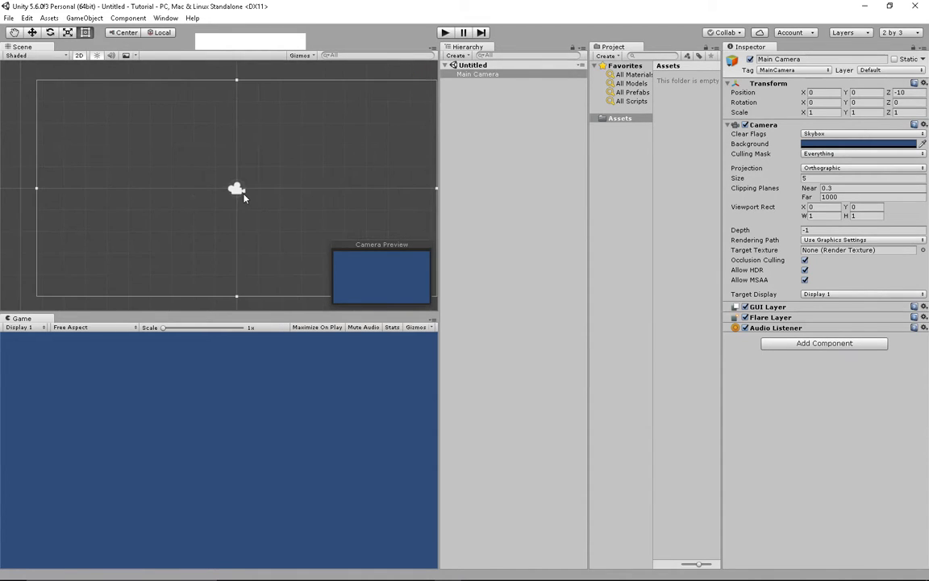
pyautogui.click(97, 57)
pyautogui.click(311, 57)
pyautogui.click(315, 58)
pyautogui.click(301, 55)
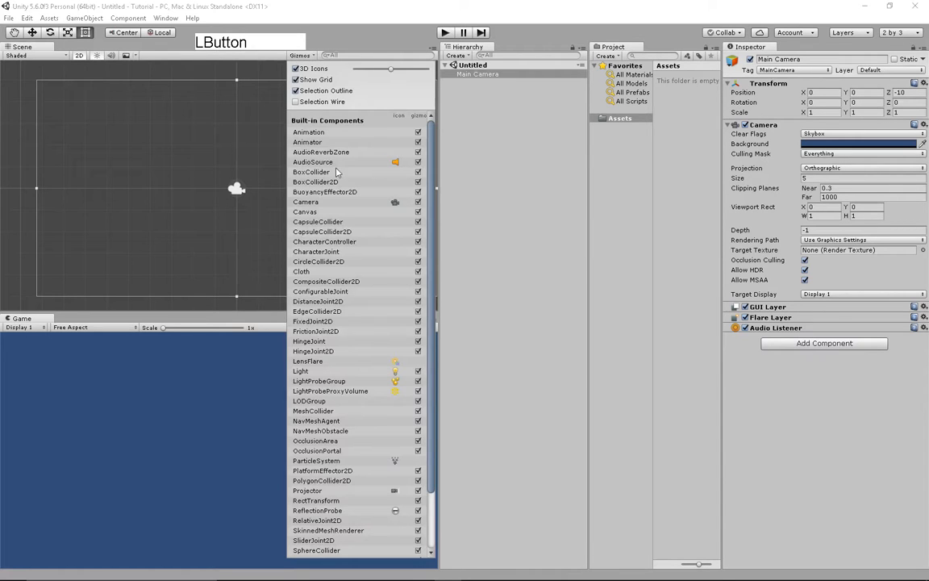
pyautogui.click(295, 90)
pyautogui.scroll(-2, 321, 187)
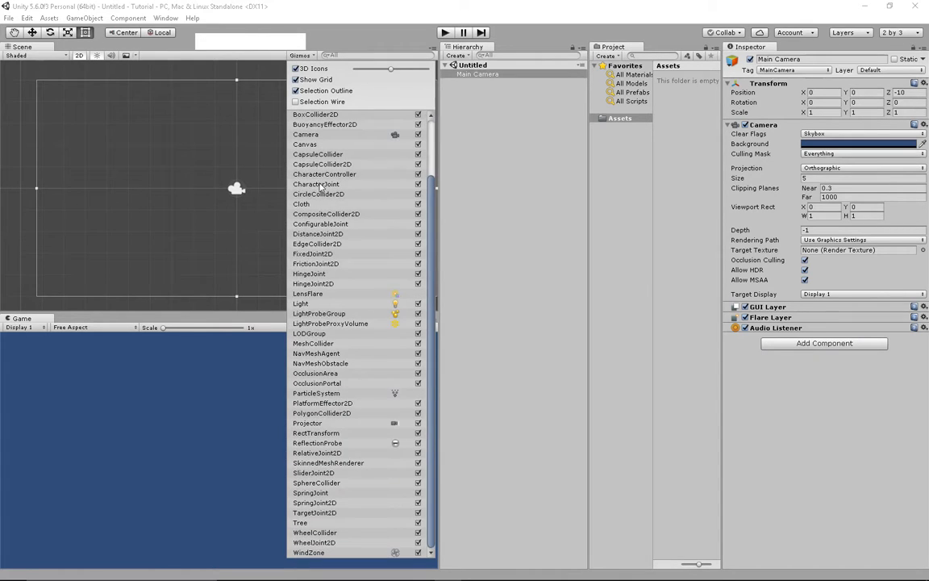
pyautogui.scroll(2, 321, 187)
pyautogui.scroll(-1, 321, 187)
pyautogui.scroll(1, 321, 188)
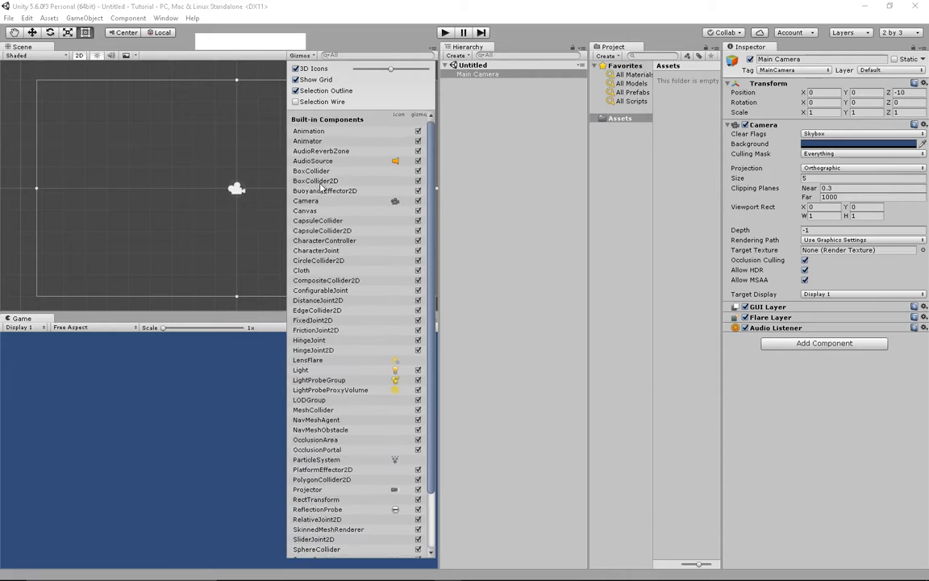
pyautogui.click(296, 80)
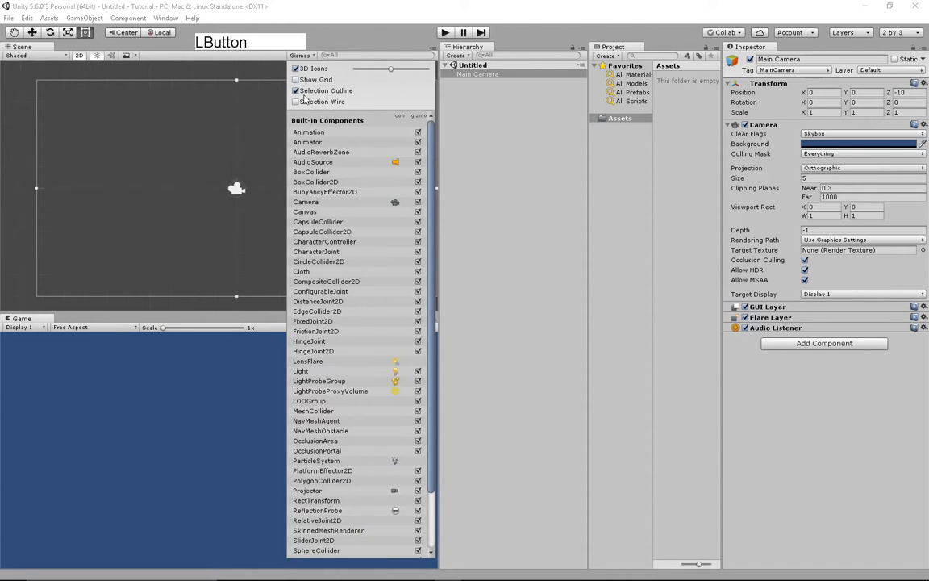
pyautogui.click(297, 80)
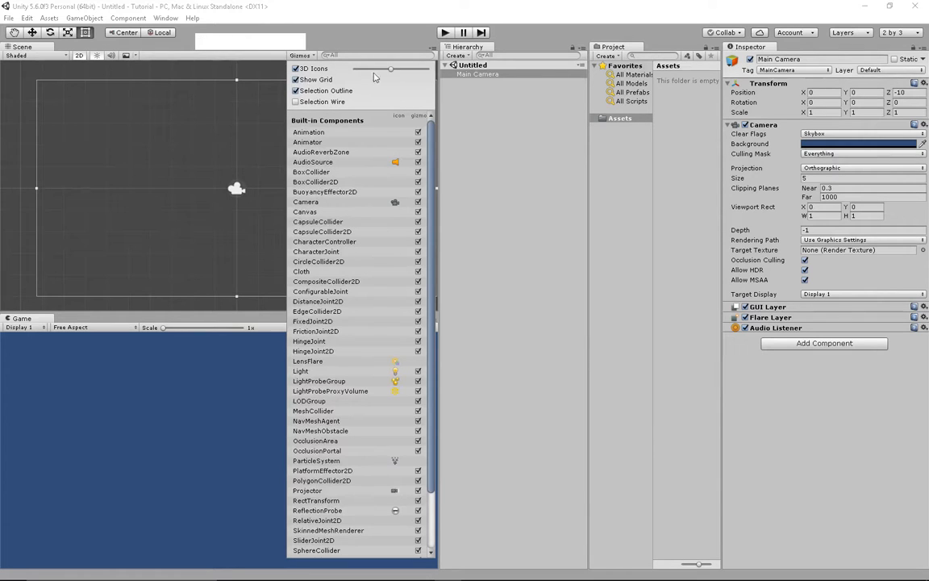
pyautogui.moveTo(391, 69)
pyautogui.mouseDown()
pyautogui.moveTo(375, 69)
pyautogui.moveTo(424, 70)
pyautogui.moveTo(363, 75)
pyautogui.moveTo(392, 81)
pyautogui.mouseUp()
pyautogui.hotkey('ctrl', 'z')
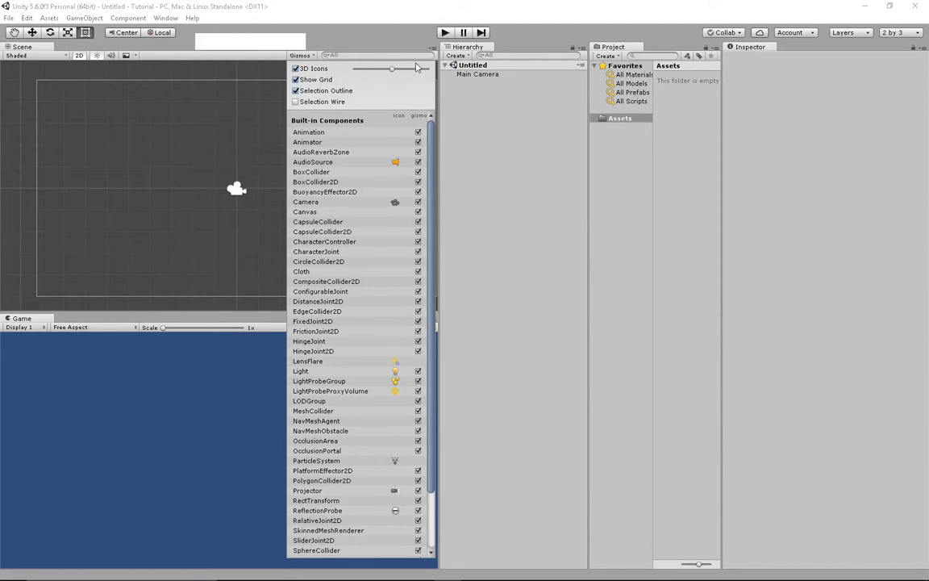
pyautogui.click(301, 56)
pyautogui.scroll(-2, 268, 169)
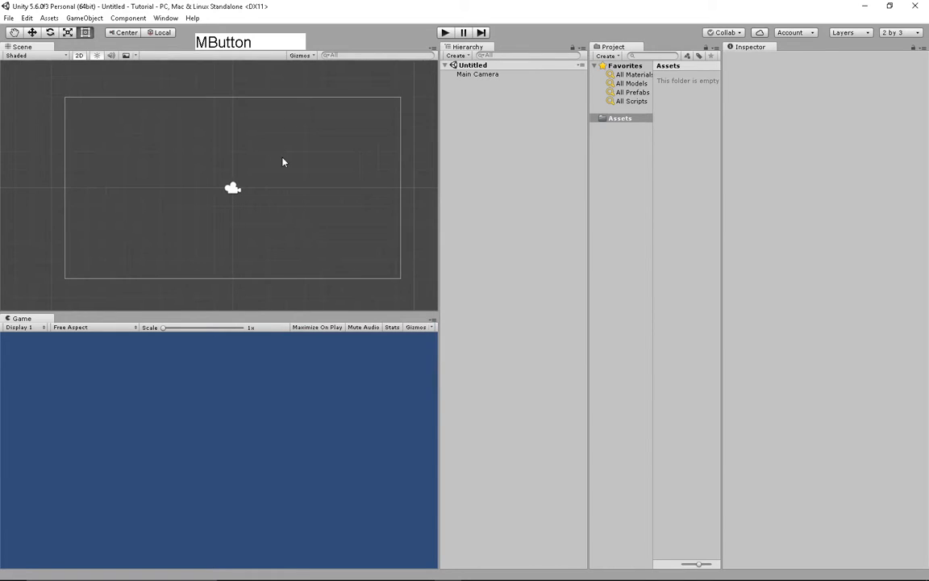
pyautogui.click(367, 56)
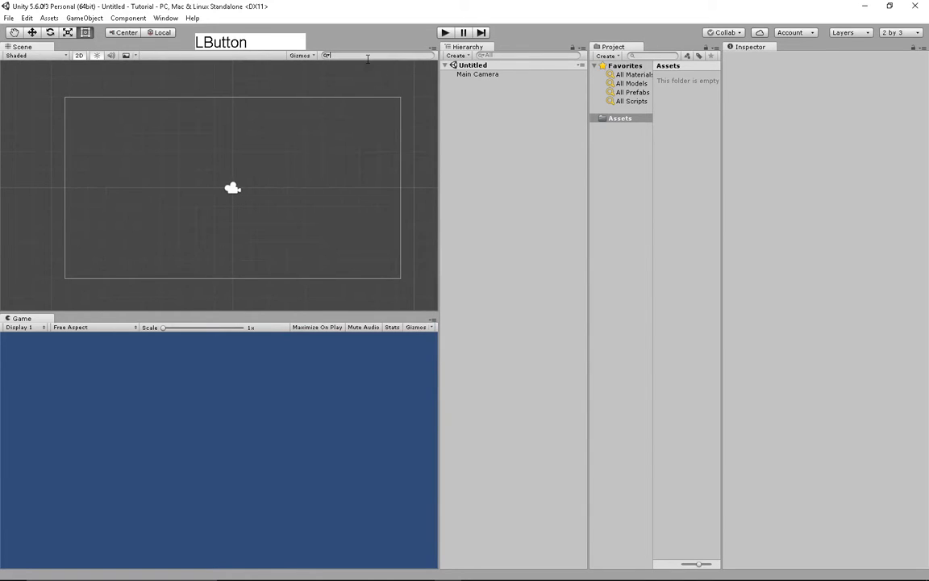
pyautogui.write('main')
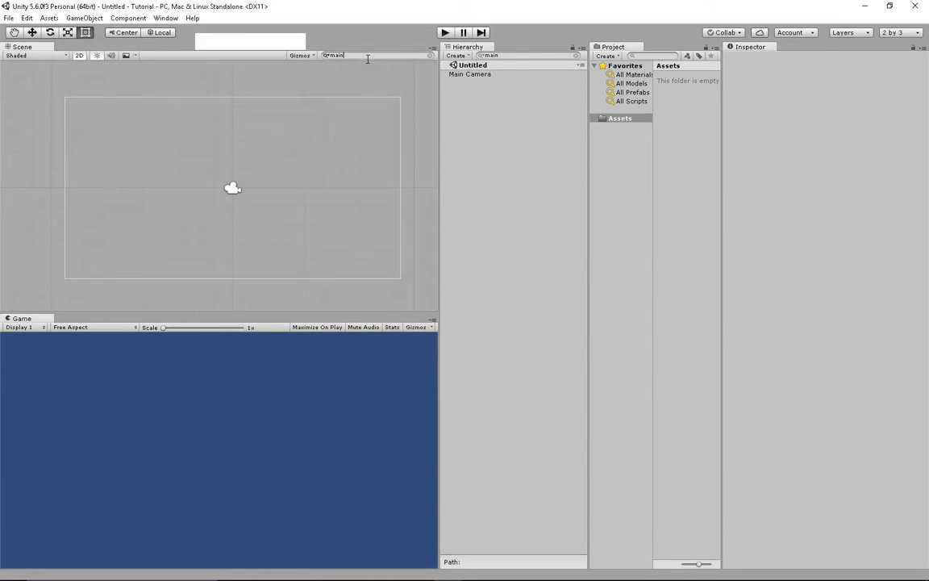
pyautogui.write(' canera')
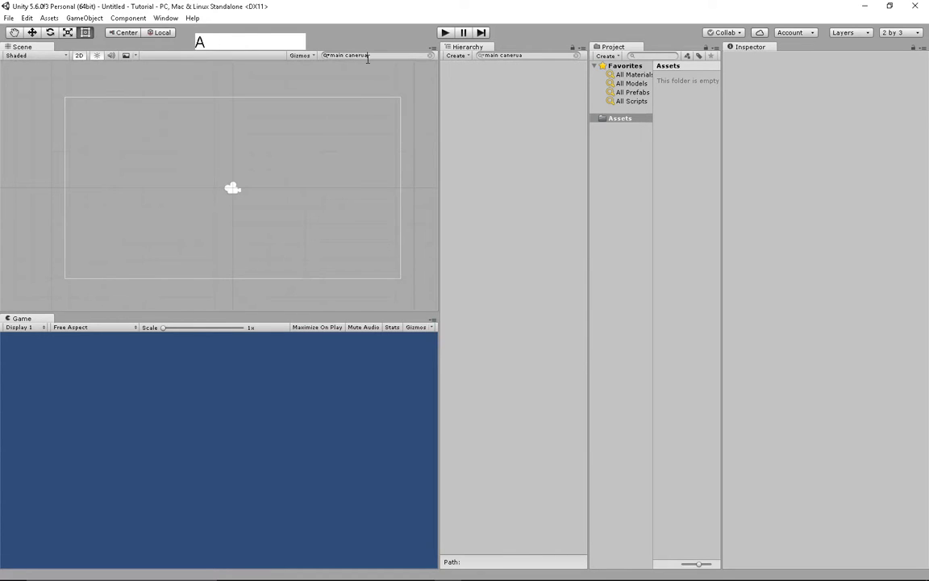
pyautogui.press('BackSpace')
pyautogui.press('BackSpace')
pyautogui.press('BackSpace')
pyautogui.press('BackSpace')
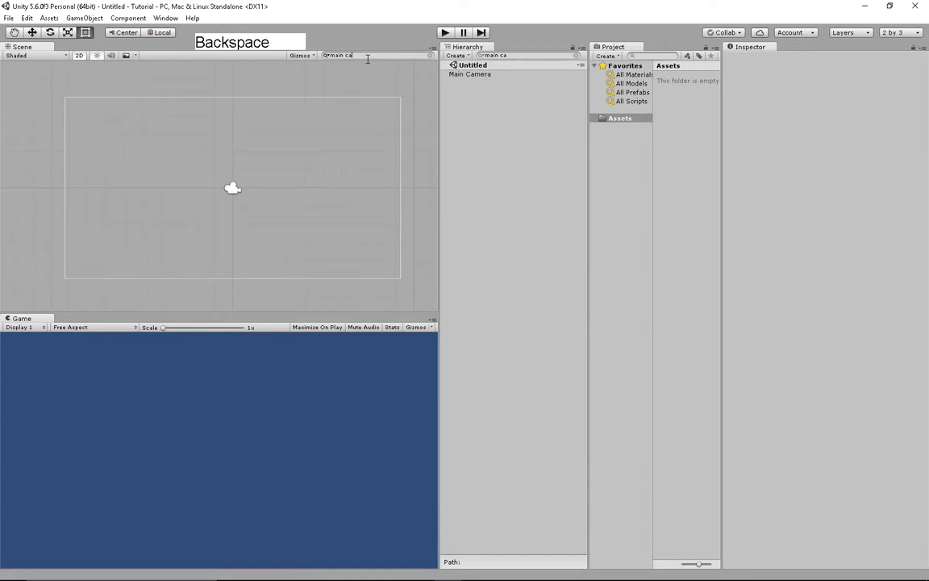
pyautogui.write('mera')
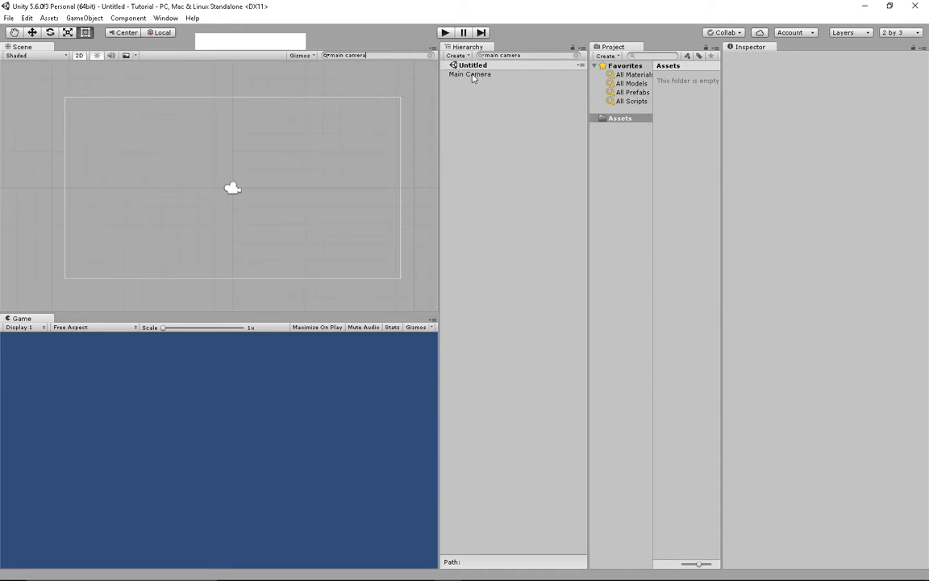
pyautogui.click(430, 55)
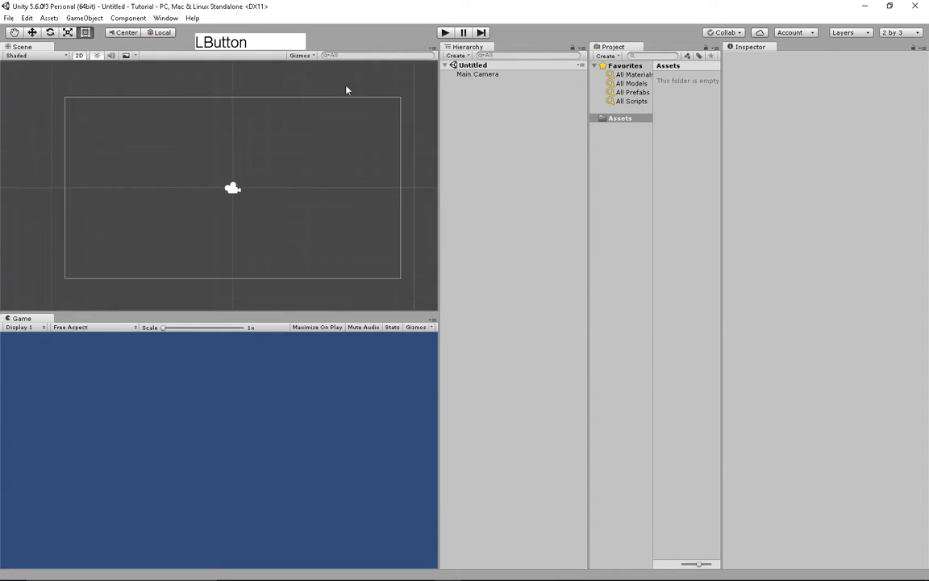
pyautogui.scroll(-1, 234, 181)
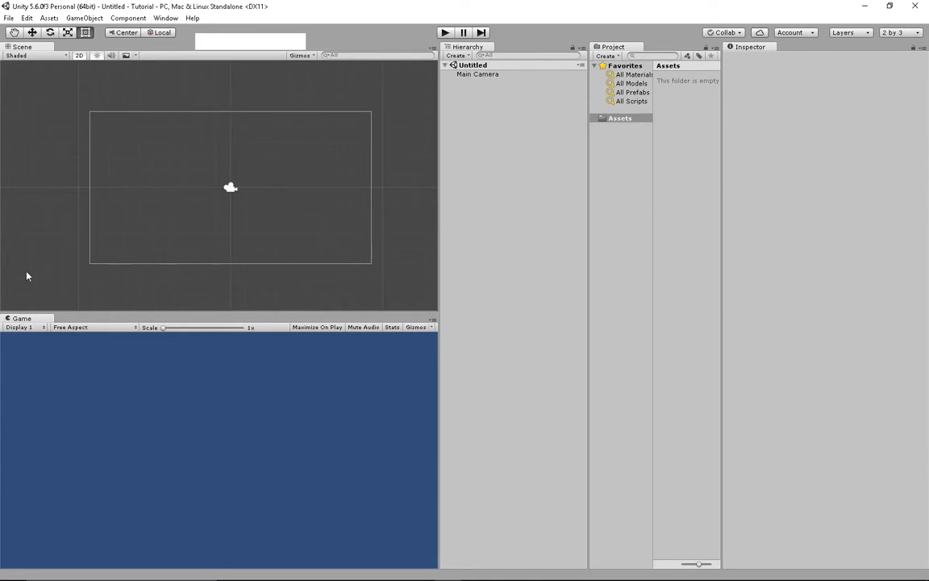
# - Enter Play mode to run the Tutorial scene
pyautogui.click(172, 218)
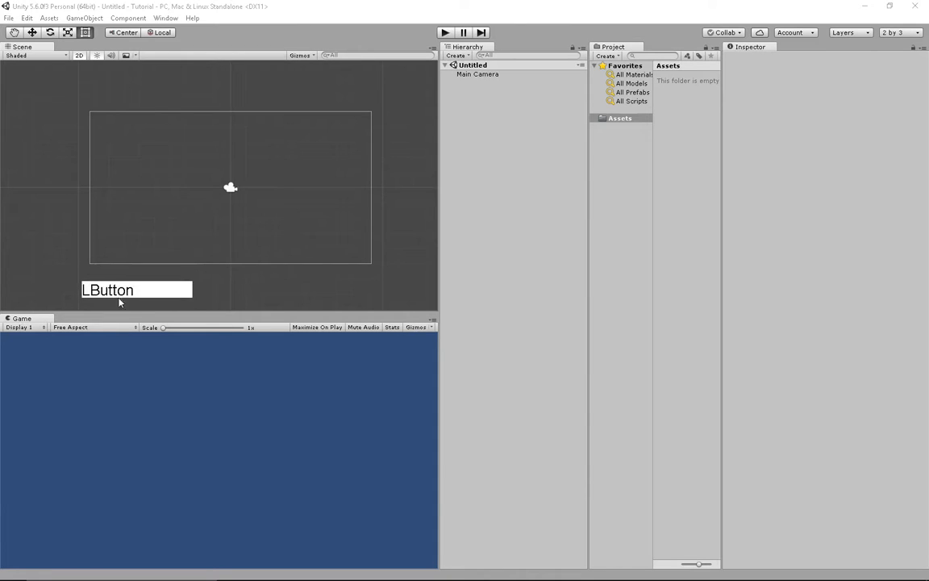
pyautogui.click(446, 33)
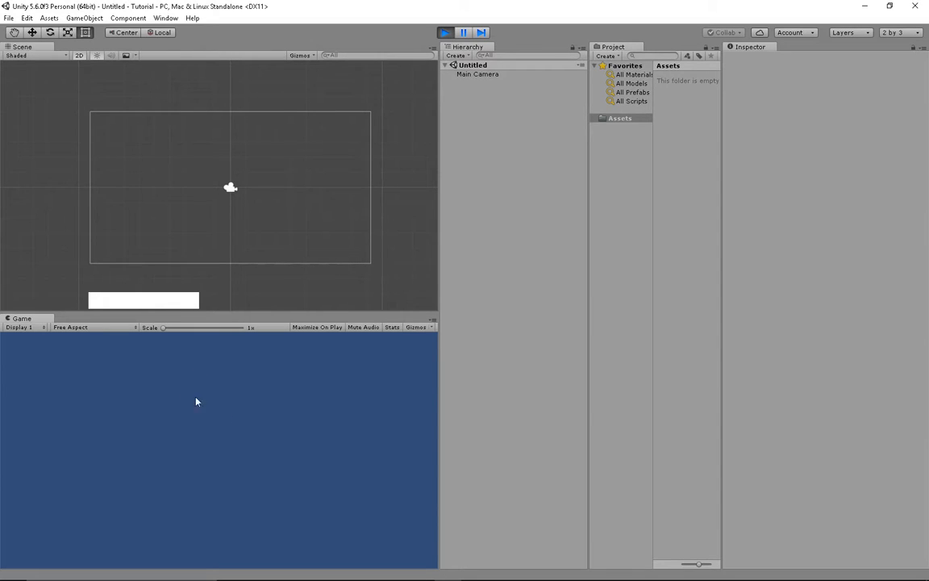
pyautogui.click(32, 327)
pyautogui.click(79, 327)
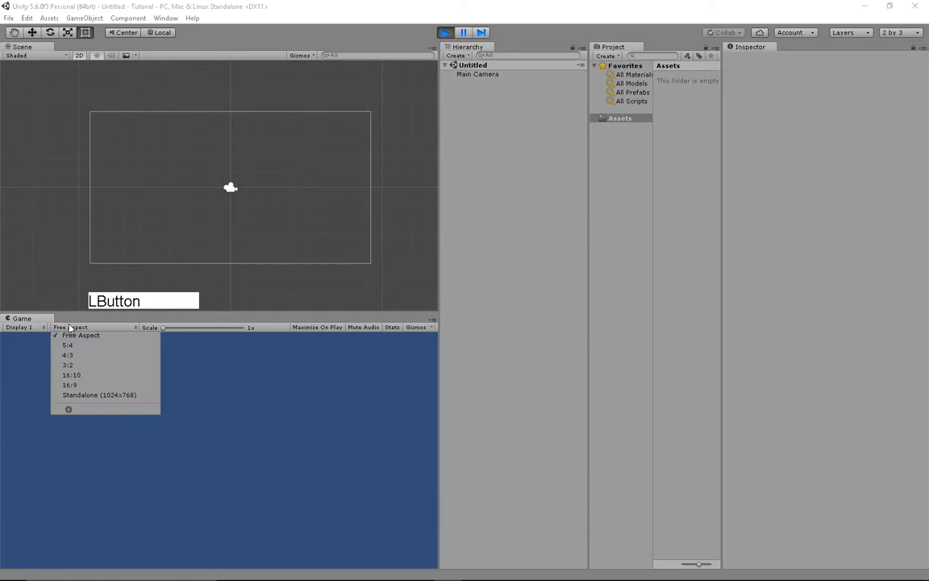
pyautogui.click(71, 345)
pyautogui.click(85, 327)
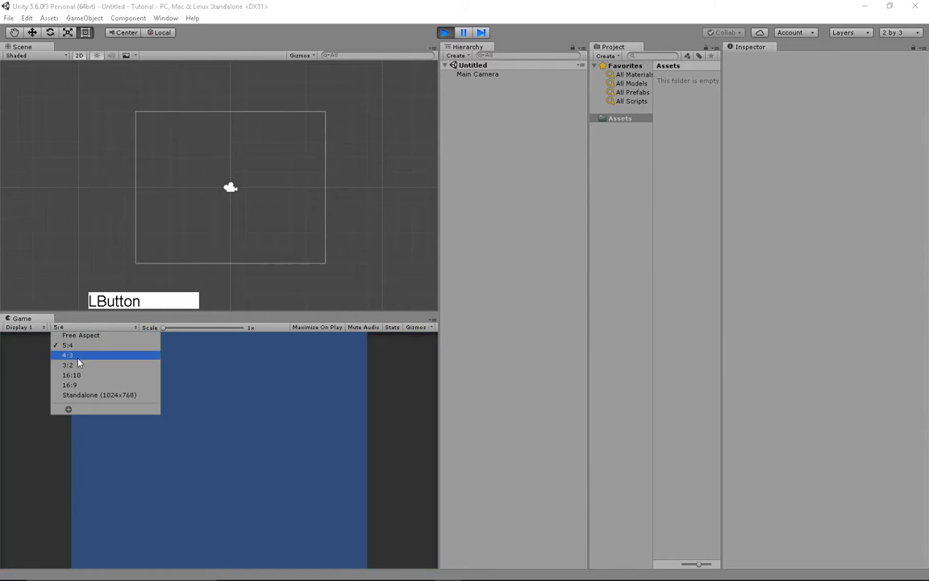
pyautogui.click(68, 355)
pyautogui.click(83, 328)
pyautogui.click(71, 375)
pyautogui.click(88, 328)
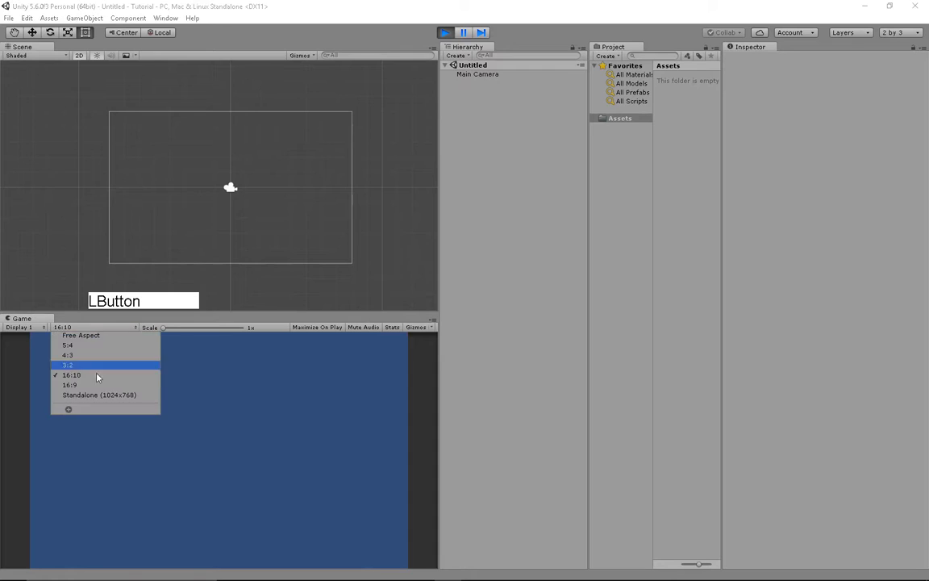
pyautogui.click(98, 389)
pyautogui.click(87, 327)
pyautogui.click(105, 338)
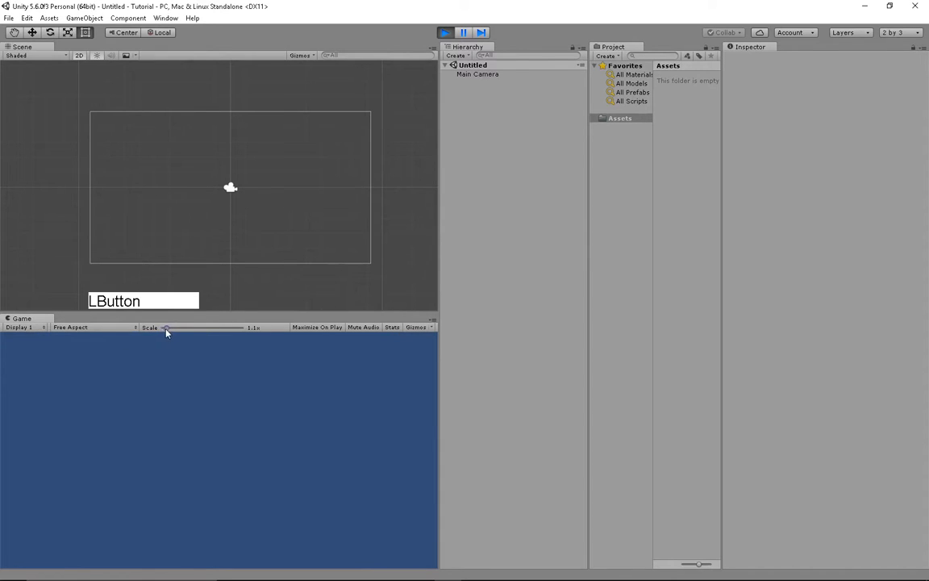
pyautogui.moveTo(164, 332); pyautogui.dragTo(198, 333)
pyautogui.click(323, 334)
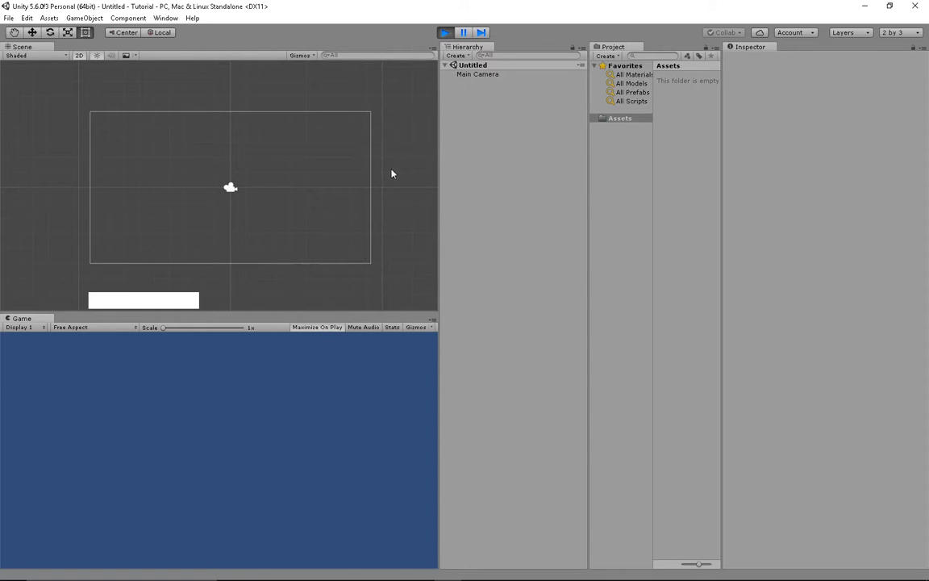
# - Pause and resume the game, toggling Maximize On Play
pyautogui.click(466, 34)
pyautogui.click(465, 34)
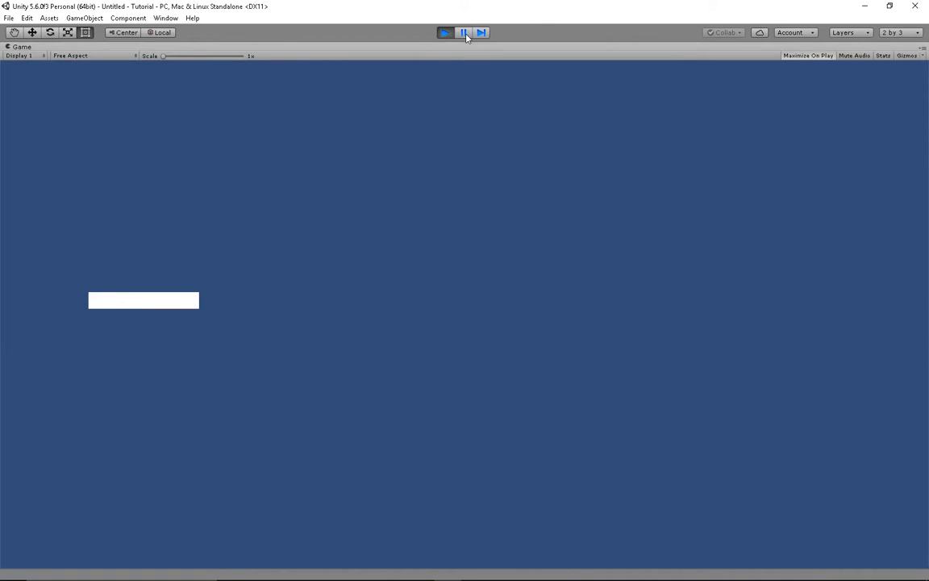
pyautogui.click(466, 33)
pyautogui.click(338, 328)
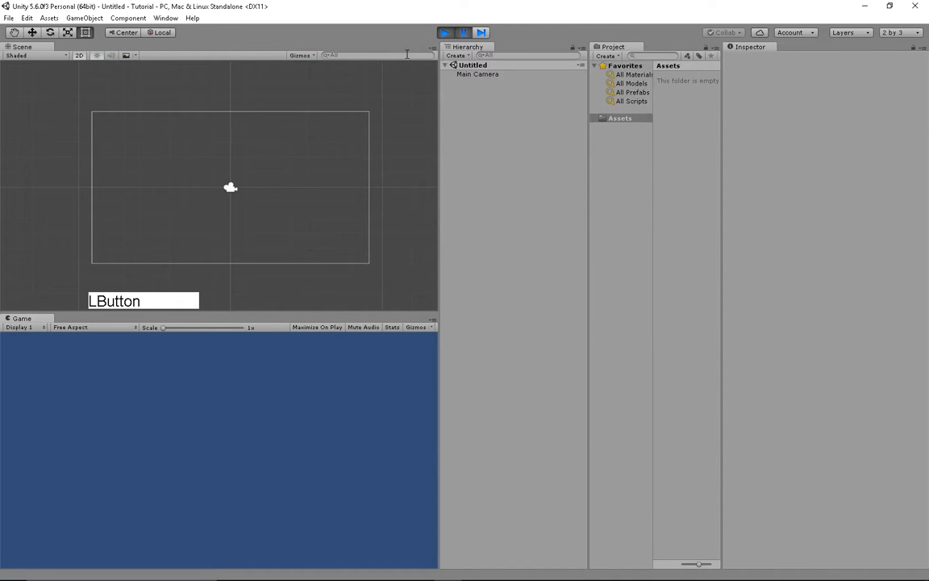
pyautogui.click(465, 33)
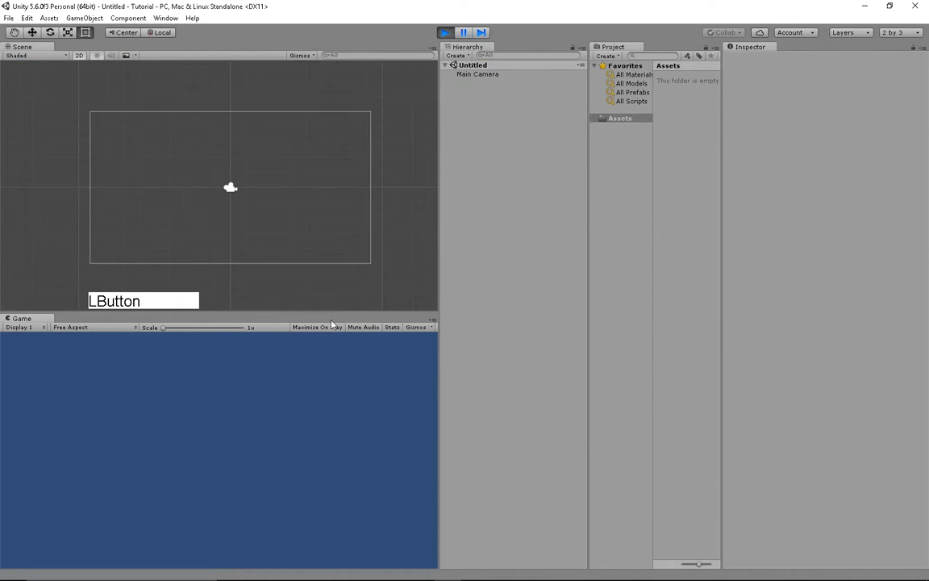
# - Stop, restart and stop the game, then turn on Game view gizmos
pyautogui.click(444, 32)
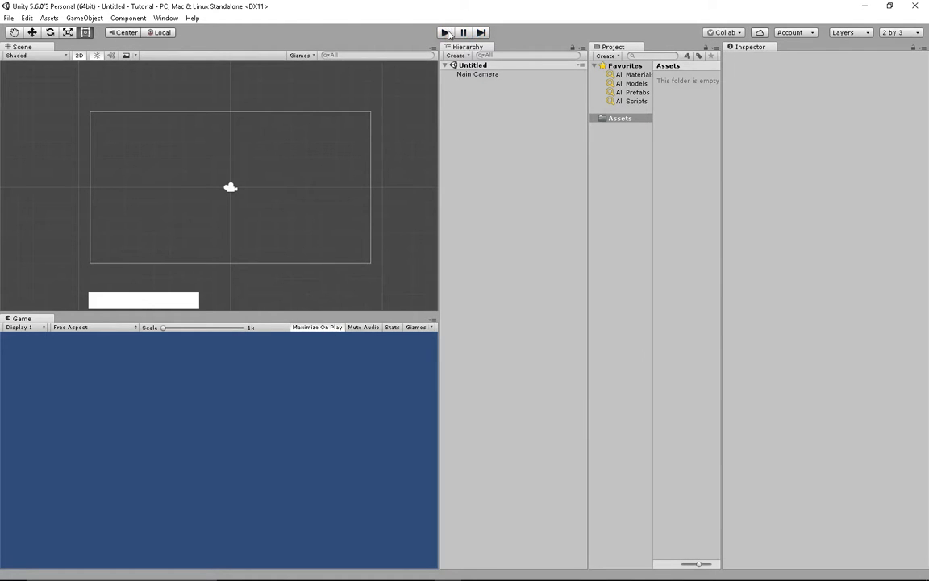
pyautogui.click(446, 33)
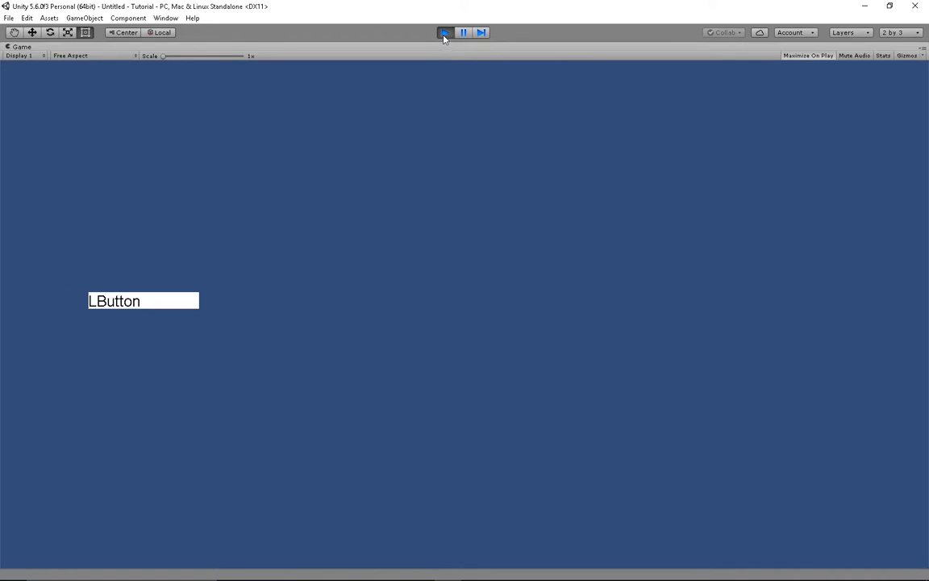
pyautogui.click(445, 33)
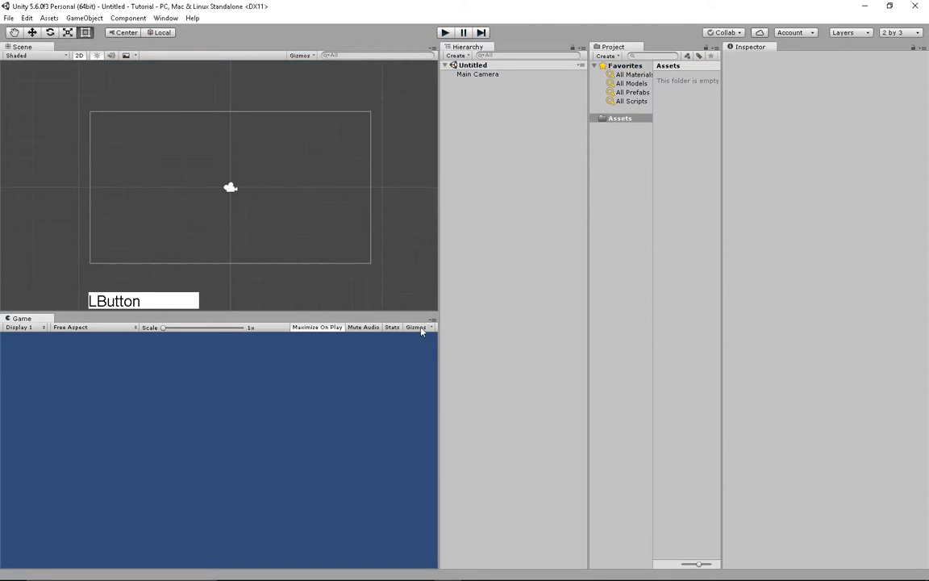
pyautogui.click(420, 328)
# - Create a Square sprite asset in Assets and drag it into the Scene view
pyautogui.click(230, 187)
pyautogui.click(313, 215)
pyautogui.rightClick(676, 142)
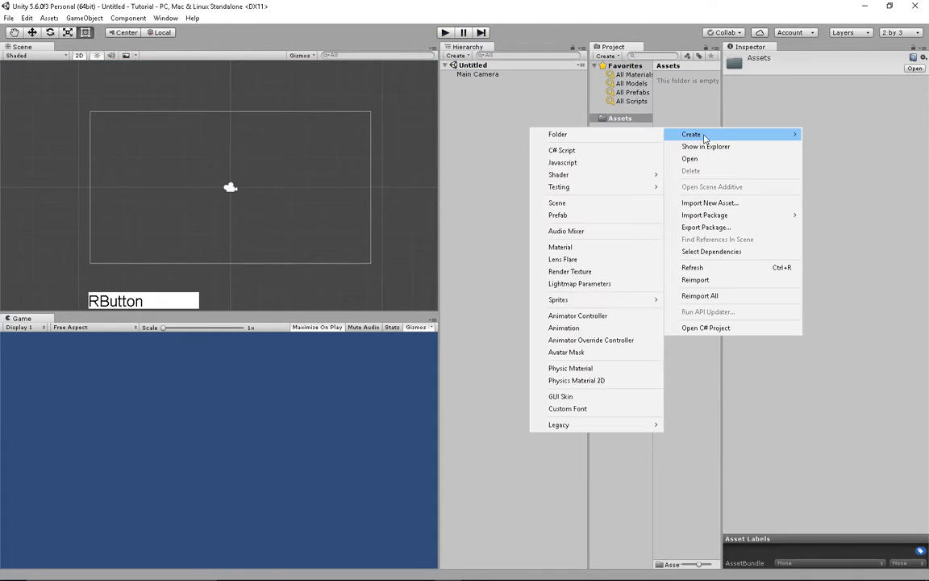
pyautogui.click(705, 135)
pyautogui.click(602, 301)
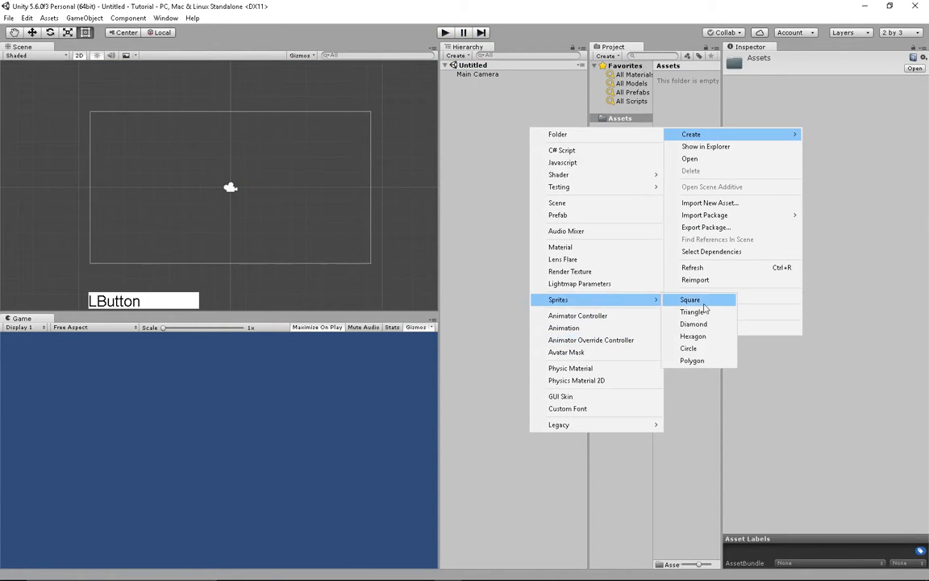
pyautogui.click(704, 304)
pyautogui.moveTo(680, 95); pyautogui.dragTo(289, 174)
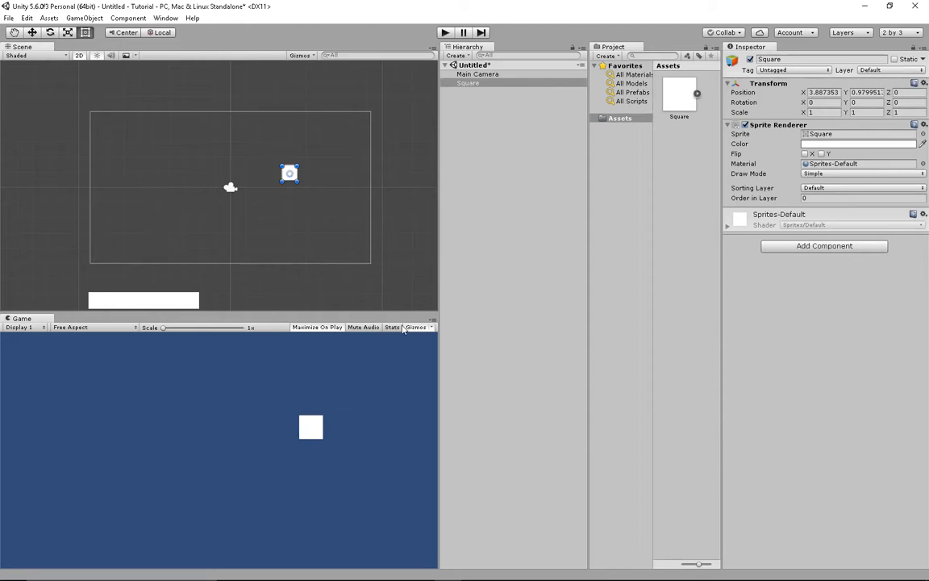
# - Toggle the Game view's Stats and gizmo options, leaving gizmos off
pyautogui.click(400, 327)
pyautogui.click(400, 327)
pyautogui.click(432, 327)
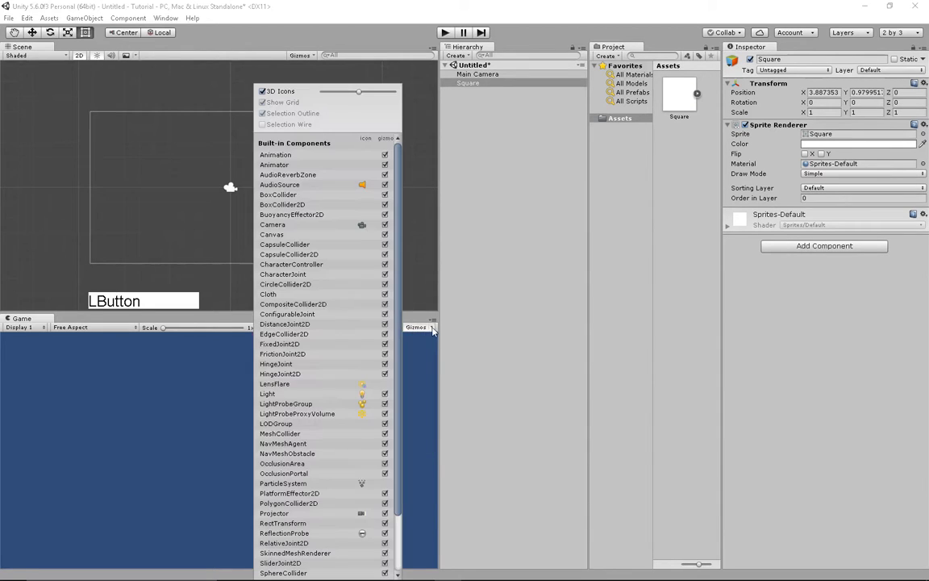
pyautogui.click(266, 119)
pyautogui.click(419, 345)
pyautogui.click(413, 328)
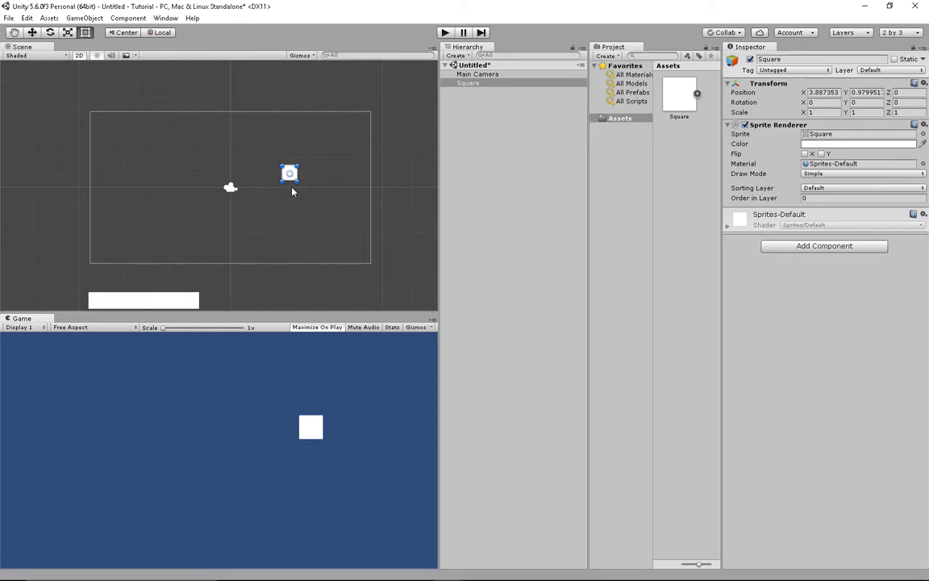
# - Move the Square to 2.61, 0.28 and rotate it 30° on Z with snapping
pyautogui.moveTo(293, 178); pyautogui.dragTo(274, 188)
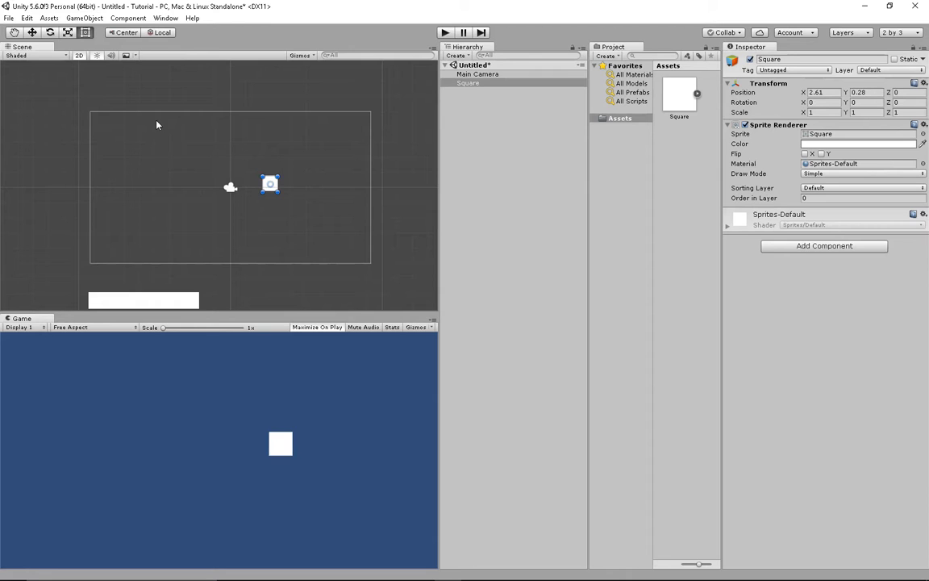
pyautogui.press('e')
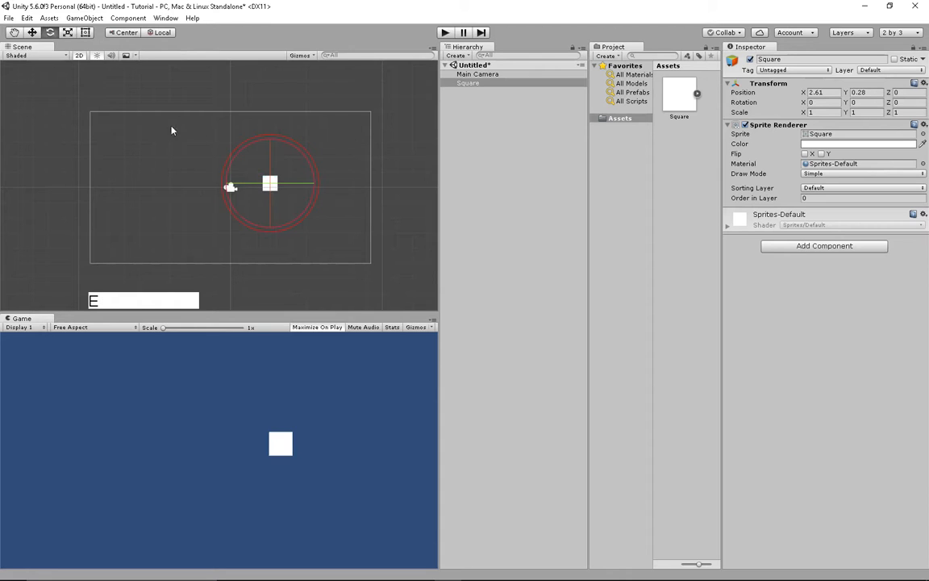
pyautogui.moveTo(228, 150); pyautogui.dragTo(259, 166, button='middle')
pyautogui.keyDown('ctrl'); pyautogui.click(277, 160); pyautogui.keyUp('ctrl')
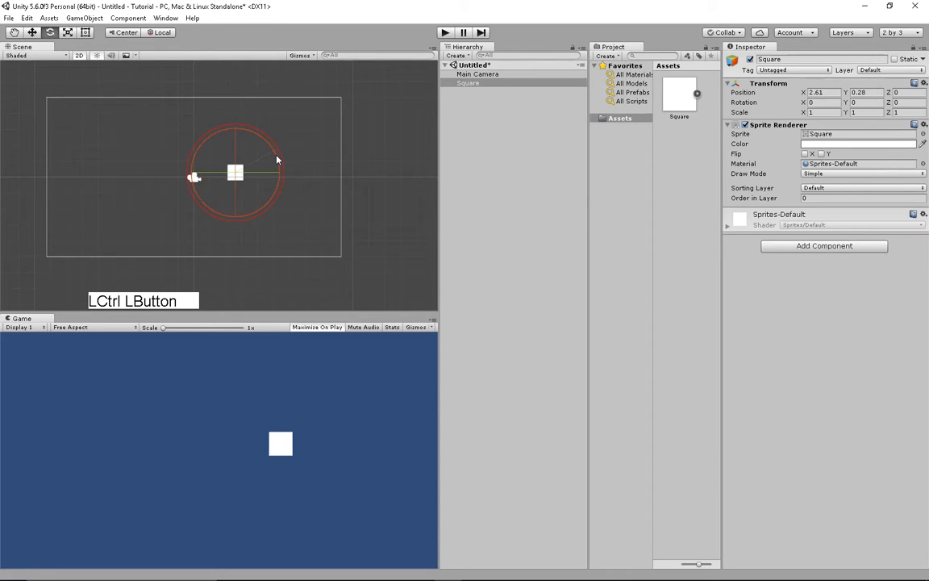
pyautogui.keyDown('ctrl'); pyautogui.moveTo(278, 163); pyautogui.dragTo(292, 103); pyautogui.keyUp('ctrl')
# - Inspect the tilted Square in 3D perspective, then return to the 2D view
pyautogui.middleClick(291, 141)
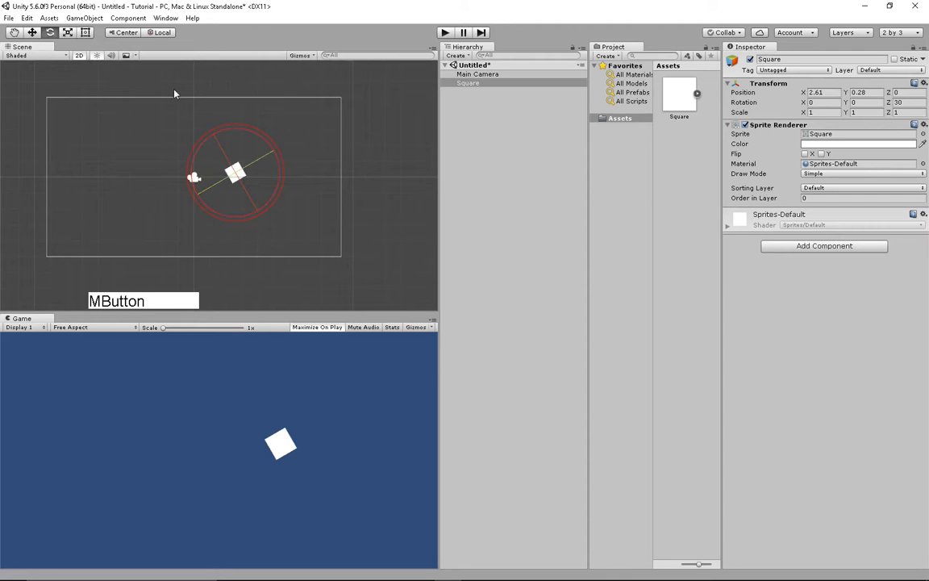
pyautogui.press('2')
pyautogui.moveTo(357, 211); pyautogui.dragTo(243, 167, button='middle')
pyautogui.moveTo(297, 221); pyautogui.dragTo(184, 141, button='middle')
pyautogui.press('2')
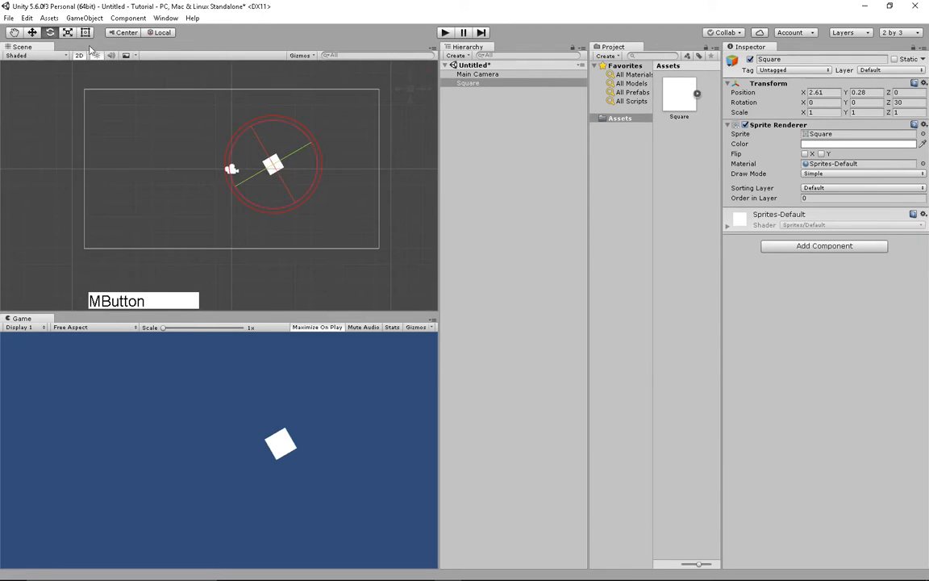
# - Scale the Square wider on X and taller on Y with the Scale tool
pyautogui.press('r')
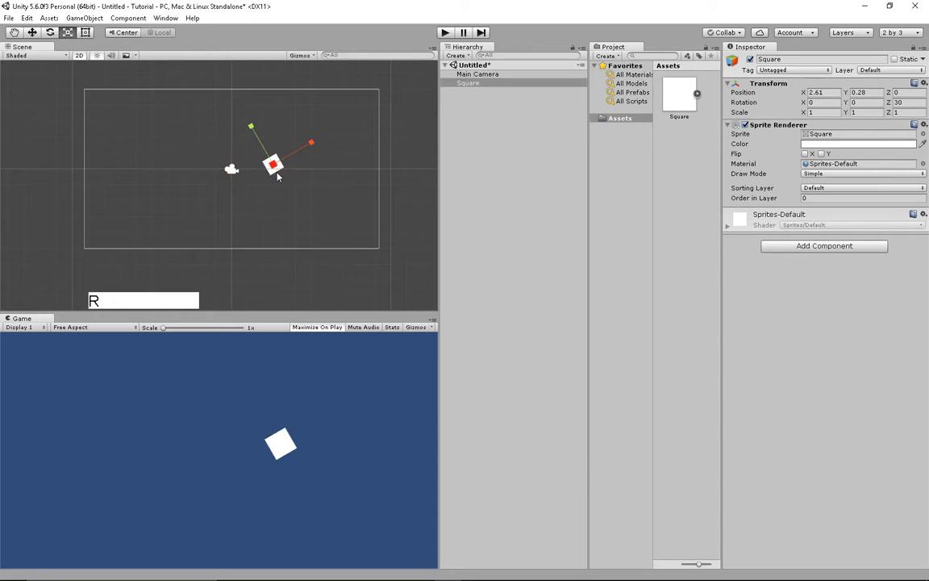
pyautogui.click(314, 145)
pyautogui.moveTo(314, 145); pyautogui.dragTo(407, 84)
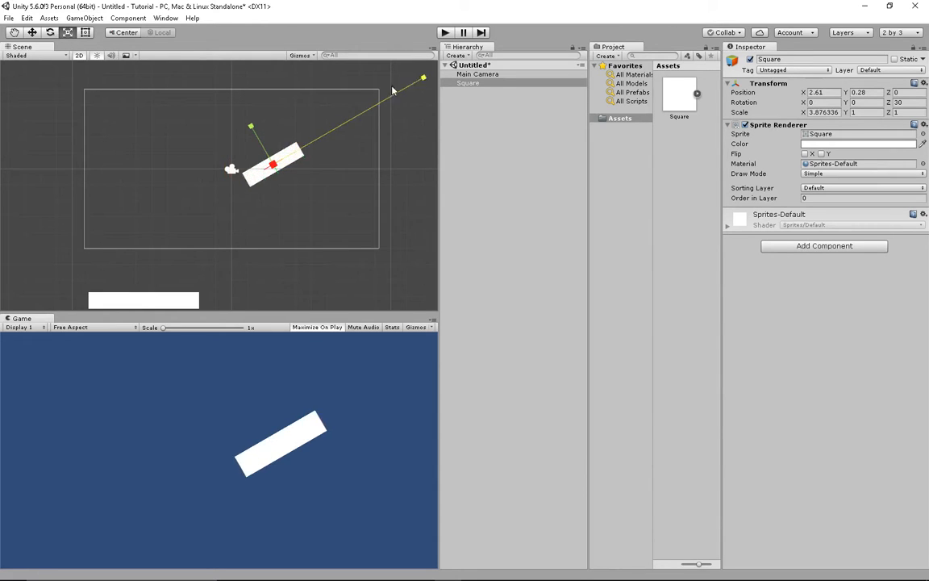
pyautogui.moveTo(256, 139); pyautogui.dragTo(269, 129)
pyautogui.moveTo(269, 129); pyautogui.dragTo(239, 136, button='middle')
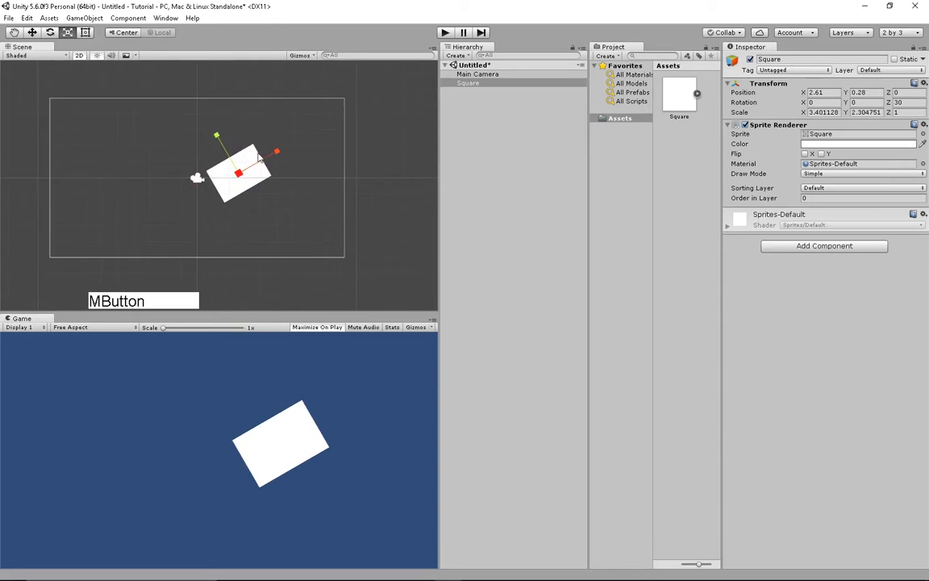
# - Stretch the Square along Z in 3D view, then recentre the 2D scene view
pyautogui.press('2')
pyautogui.moveTo(271, 177); pyautogui.dragTo(246, 158, button='middle')
pyautogui.moveTo(289, 210); pyautogui.dragTo(295, 213)
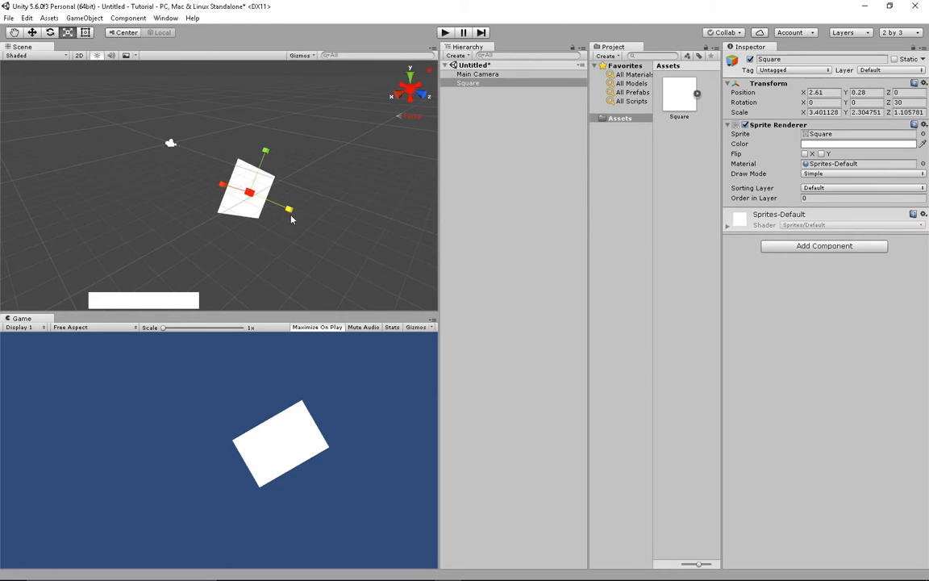
pyautogui.moveTo(289, 210)
pyautogui.mouseDown()
pyautogui.moveTo(396, 250)
pyautogui.moveTo(328, 229)
pyautogui.moveTo(395, 234)
pyautogui.moveTo(308, 210)
pyautogui.mouseUp()
pyautogui.press('2')
pyautogui.moveTo(236, 148)
pyautogui.mouseDown(button='middle')
pyautogui.moveTo(192, 139)
pyautogui.moveTo(209, 159)
pyautogui.moveTo(254, 145)
pyautogui.mouseUp(button='middle')
pyautogui.scroll(-2, 242, 186)
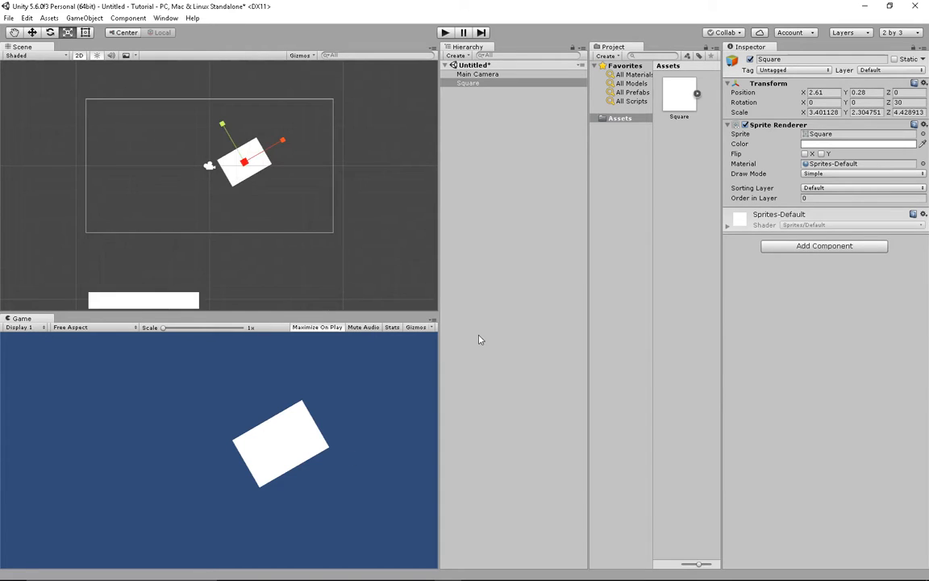
pyautogui.click(445, 32)
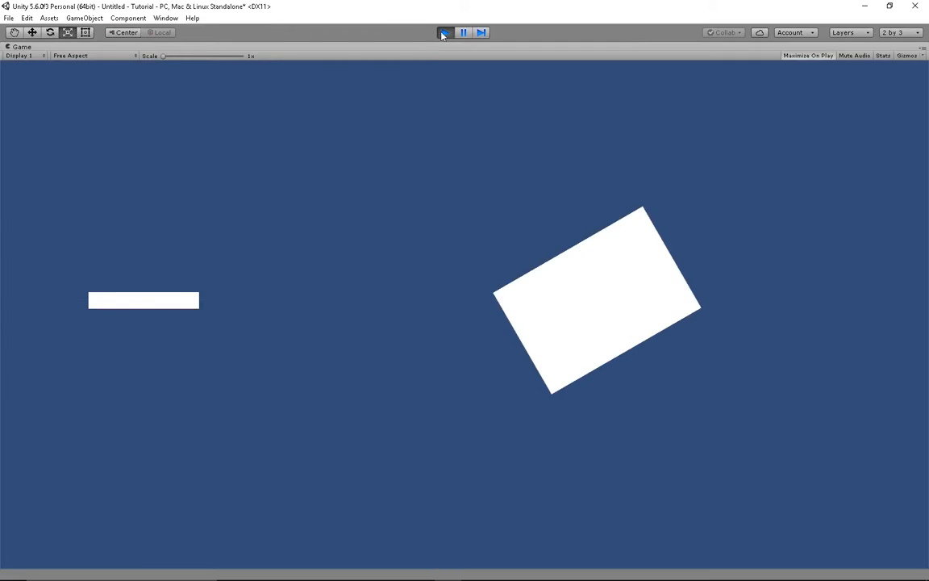
pyautogui.click(445, 32)
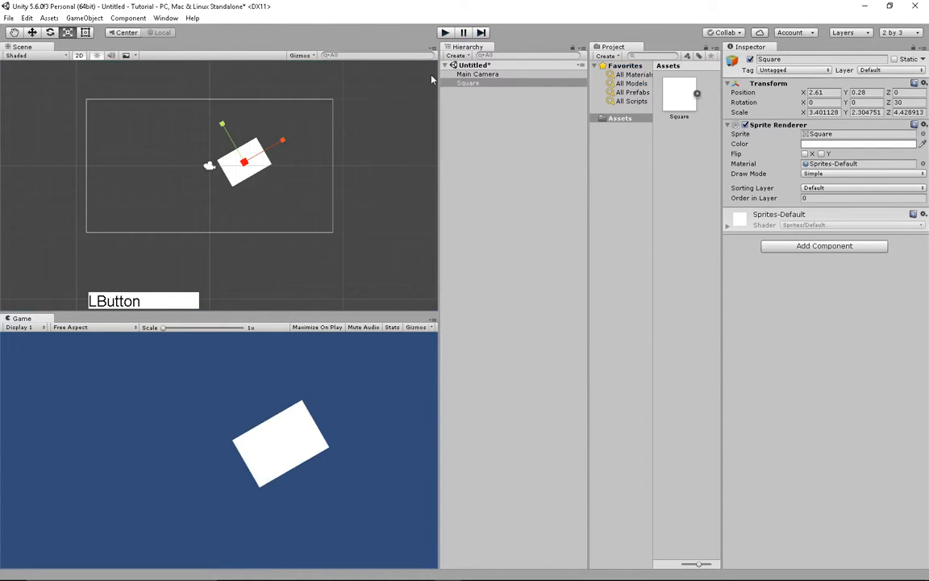
pyautogui.click(445, 33)
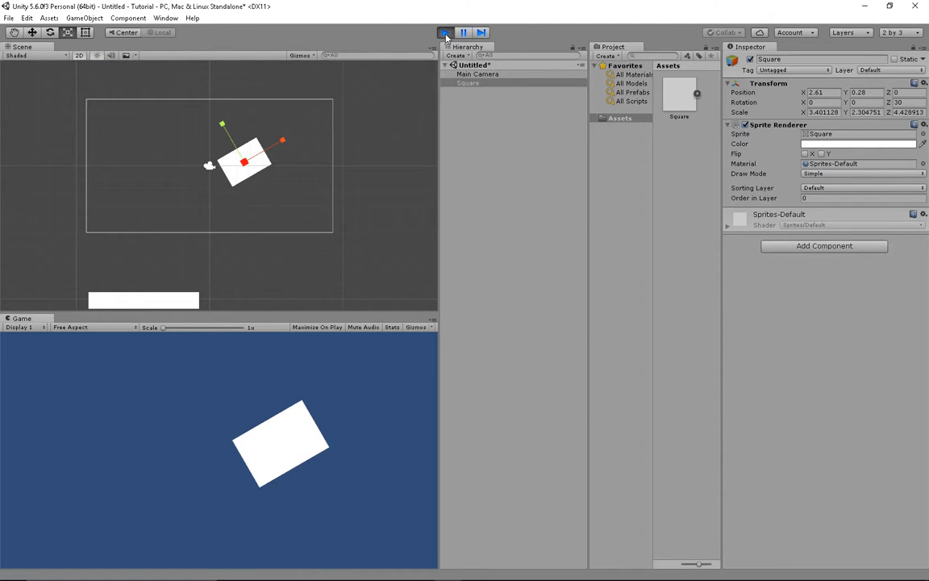
pyautogui.click(445, 33)
pyautogui.click(444, 33)
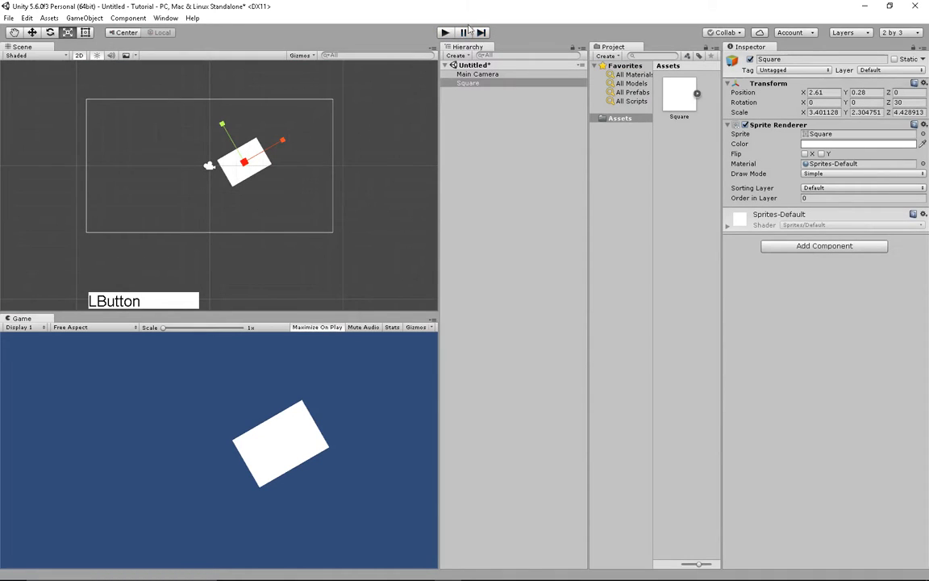
pyautogui.click(446, 33)
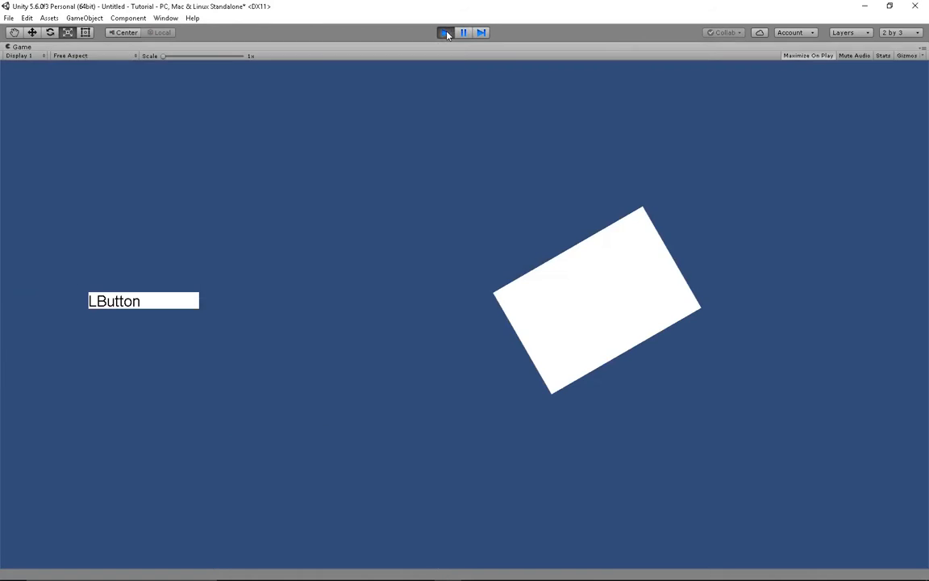
pyautogui.click(446, 33)
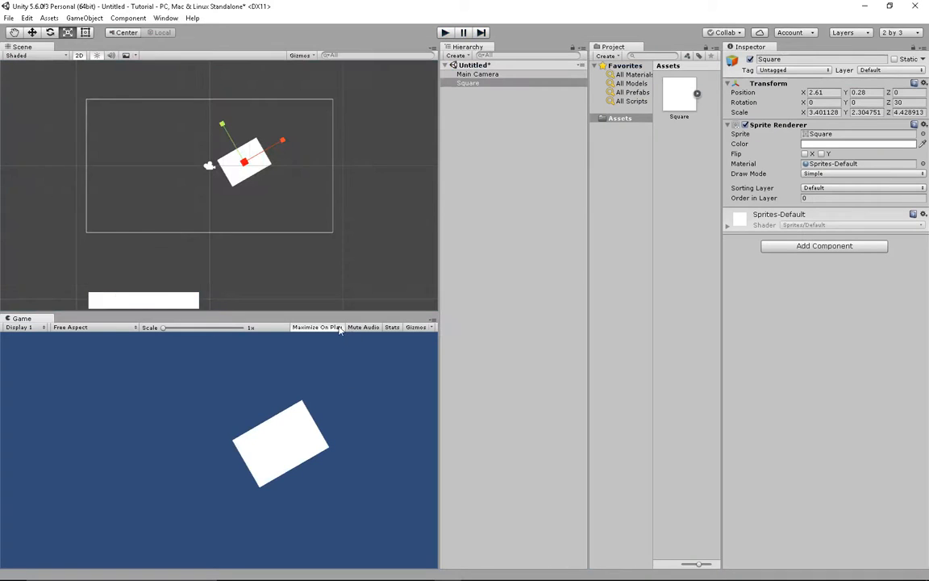
pyautogui.click(447, 33)
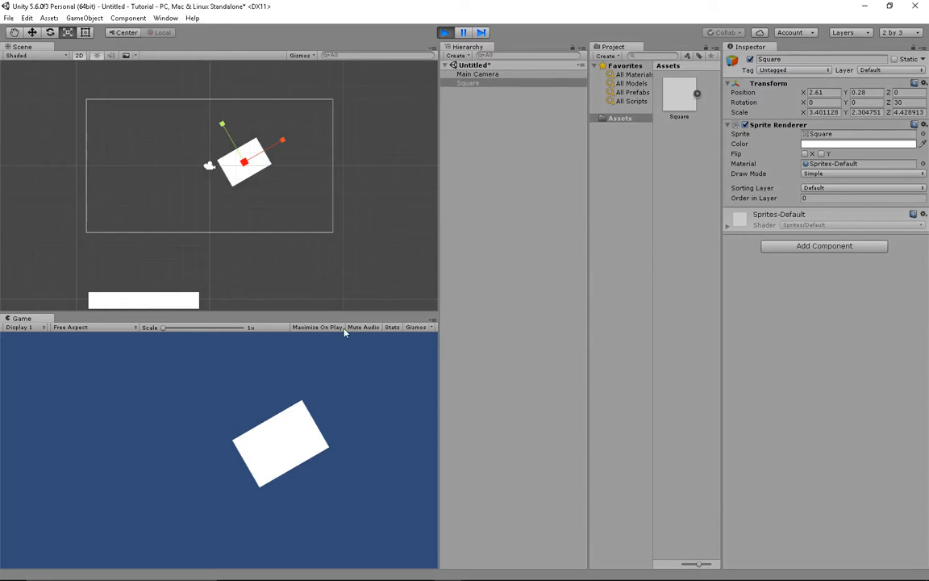
pyautogui.click(316, 329)
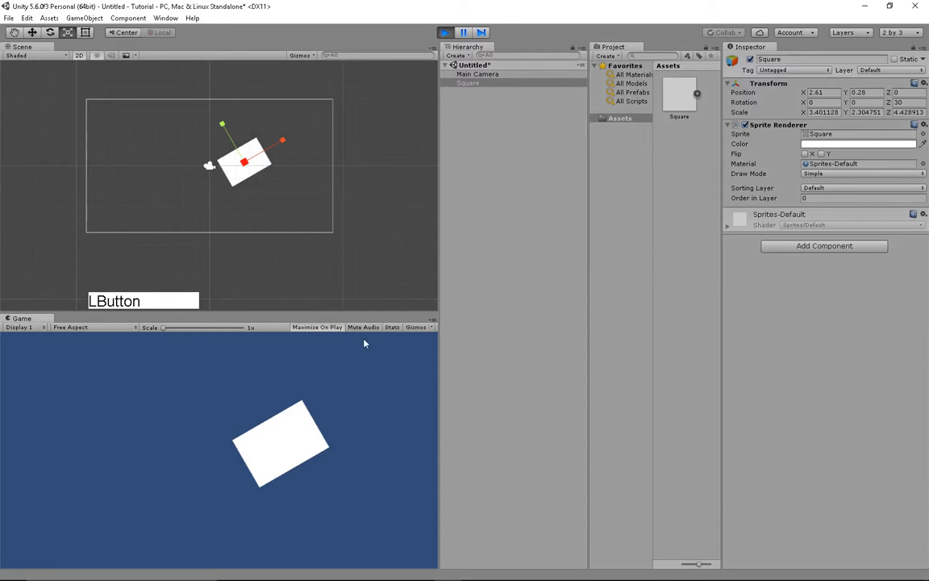
pyautogui.click(468, 32)
pyautogui.click(469, 32)
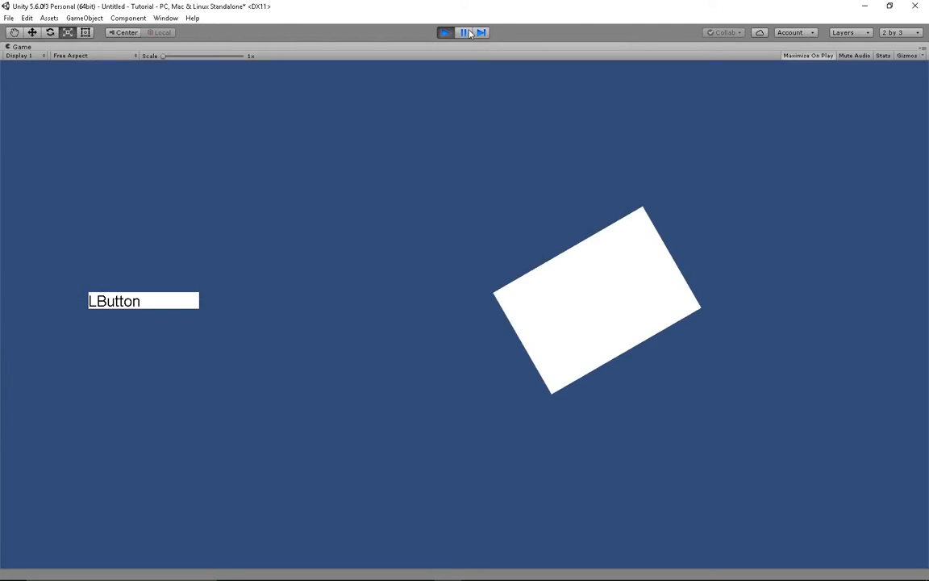
pyautogui.click(444, 32)
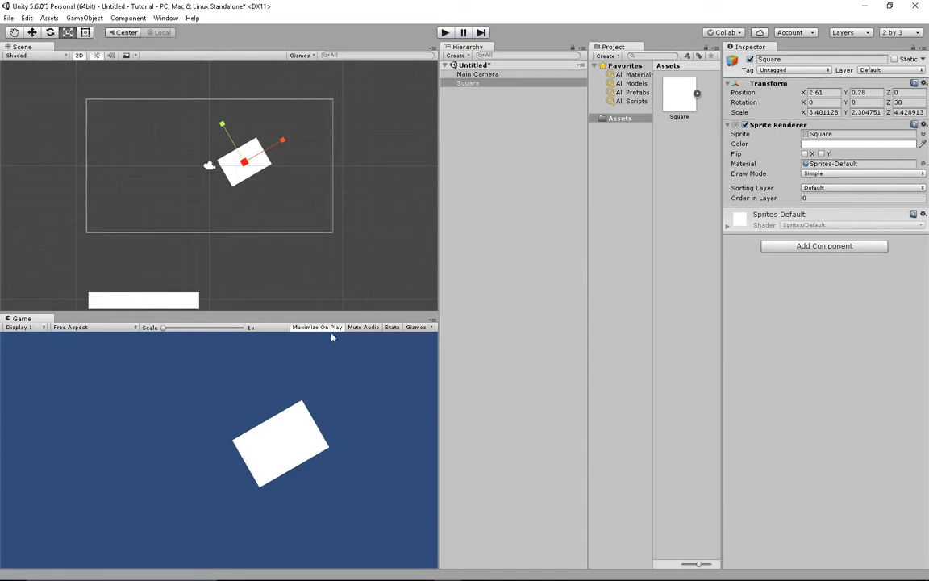
pyautogui.click(331, 330)
pyautogui.click(29, 327)
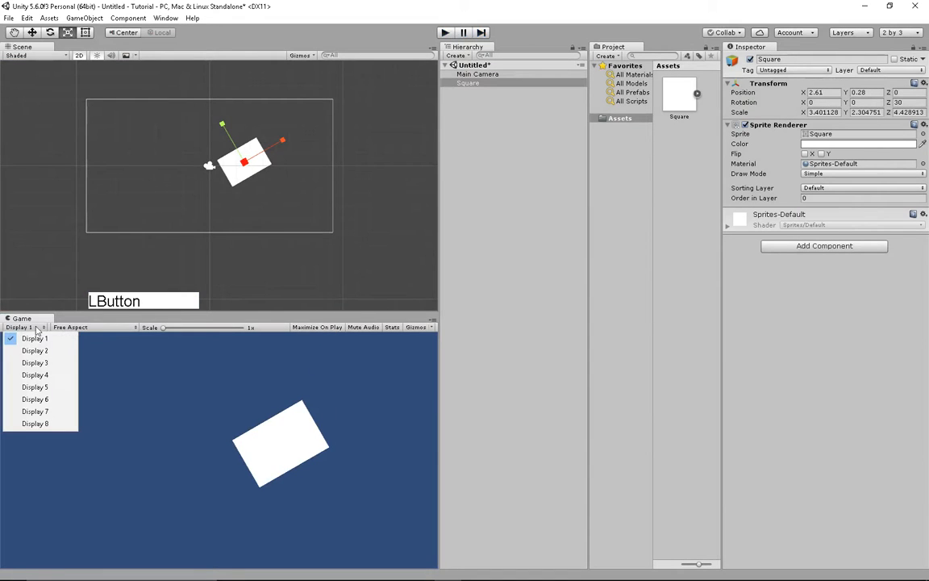
pyautogui.click(31, 338)
pyautogui.click(79, 329)
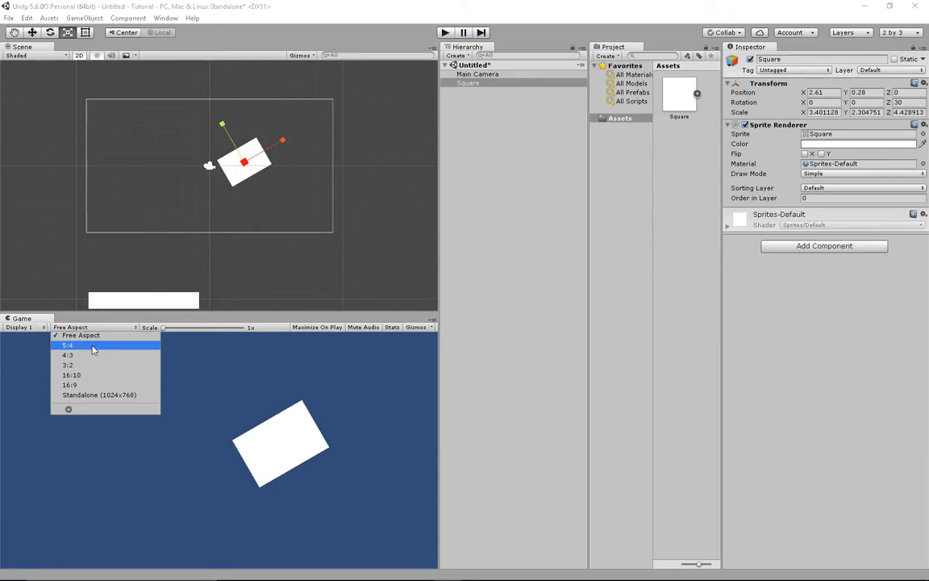
pyautogui.click(93, 346)
pyautogui.click(93, 328)
pyautogui.click(88, 367)
pyautogui.click(93, 333)
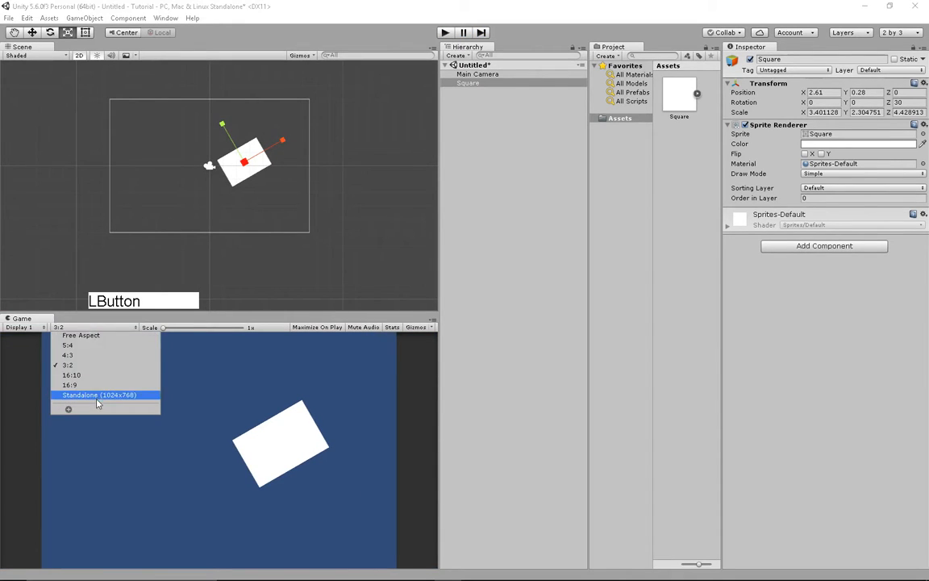
pyautogui.click(95, 395)
pyautogui.click(95, 328)
pyautogui.click(95, 338)
pyautogui.moveTo(160, 327); pyautogui.dragTo(201, 327)
pyautogui.moveTo(230, 394); pyautogui.dragTo(125, 434, button='middle')
pyautogui.scroll(1, 173, 418)
pyautogui.scroll(3, 263, 388)
pyautogui.moveTo(268, 389); pyautogui.dragTo(171, 393, button='middle')
pyautogui.scroll(8, 201, 405)
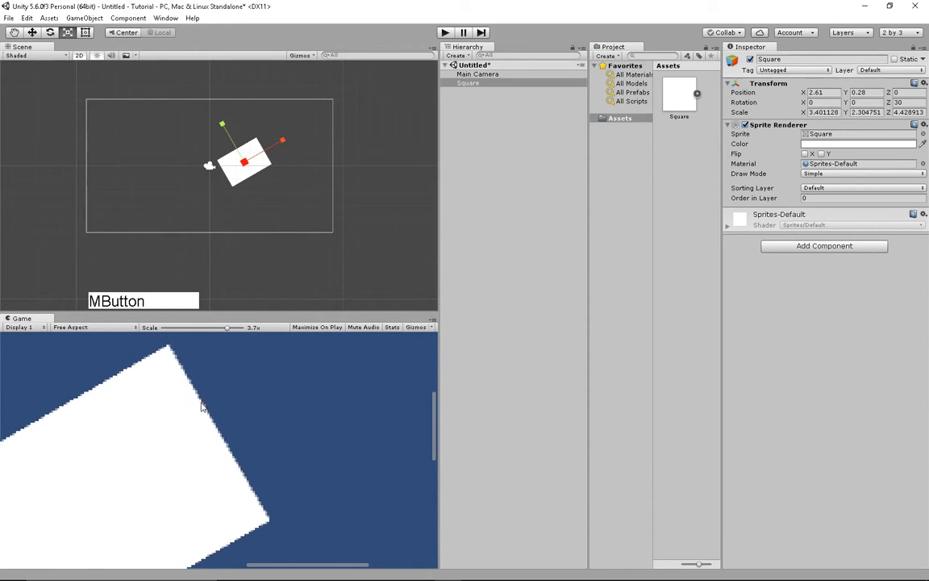
pyautogui.scroll(-8, 232, 410)
pyautogui.moveTo(220, 328); pyautogui.dragTo(113, 345)
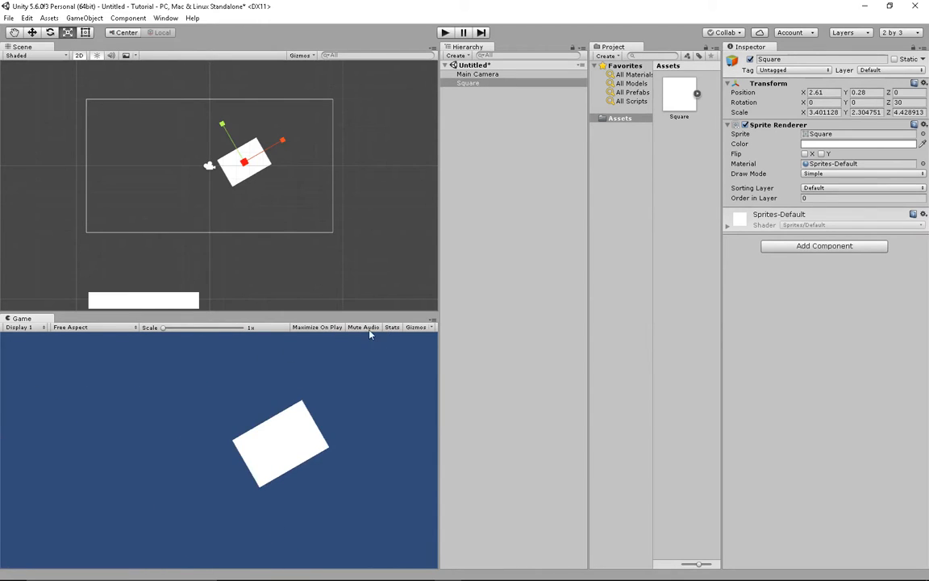
pyautogui.click(392, 327)
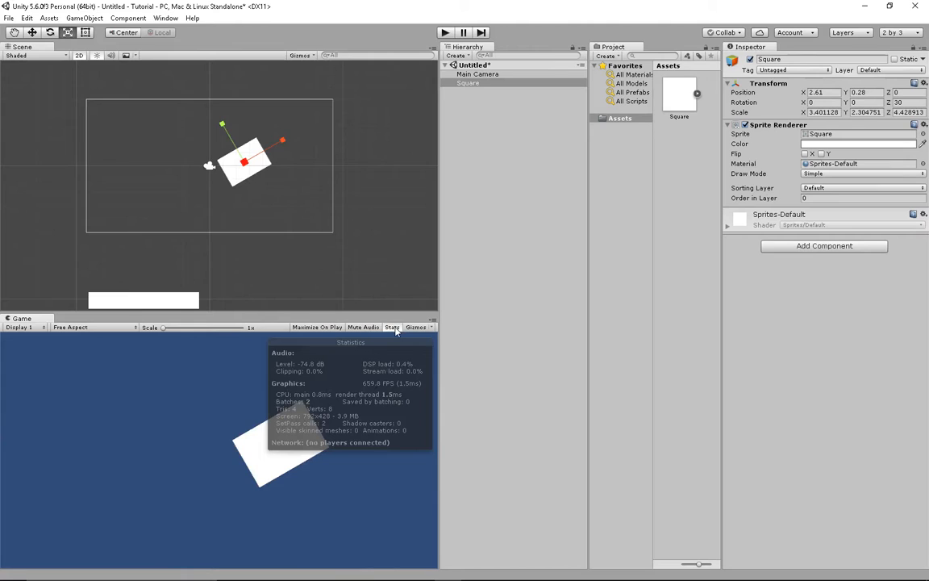
pyautogui.click(394, 328)
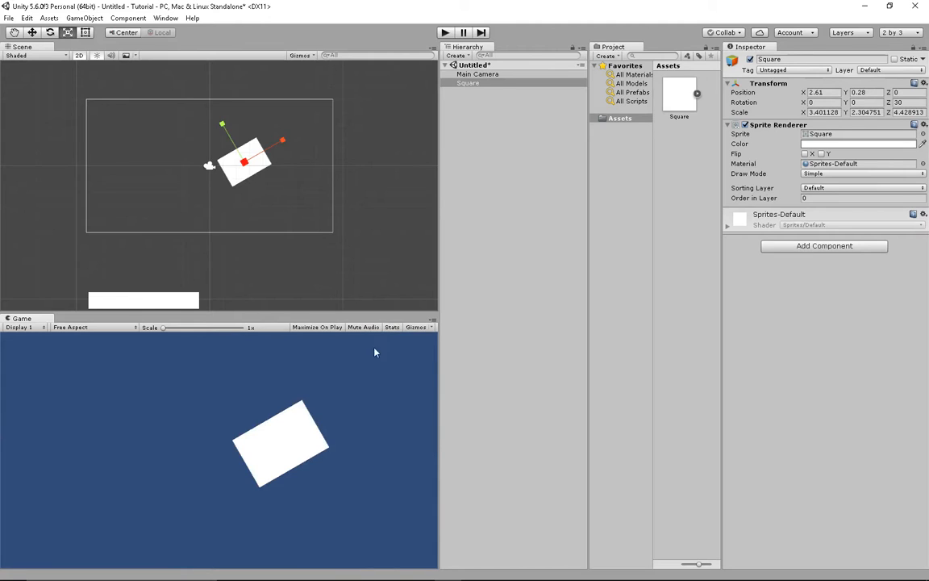
pyautogui.click(392, 327)
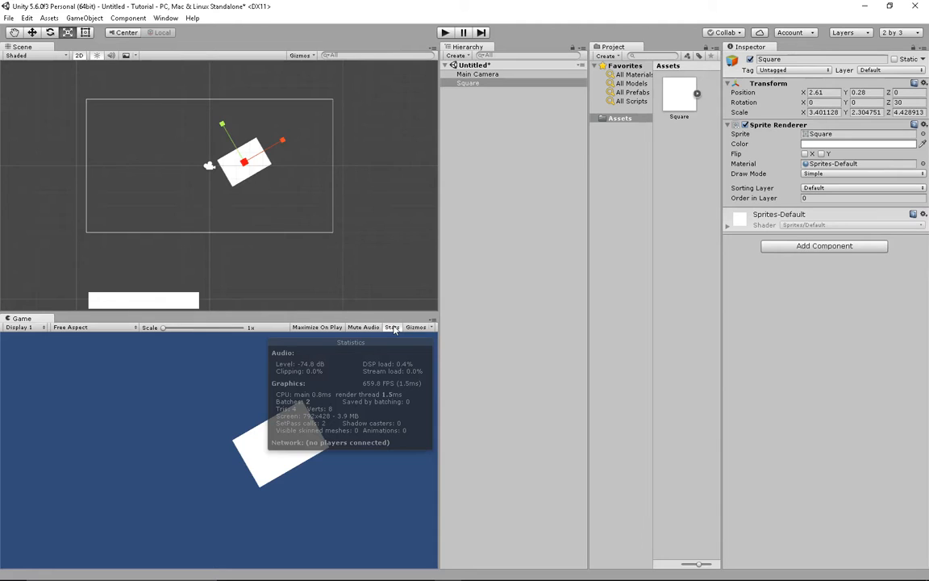
pyautogui.click(393, 328)
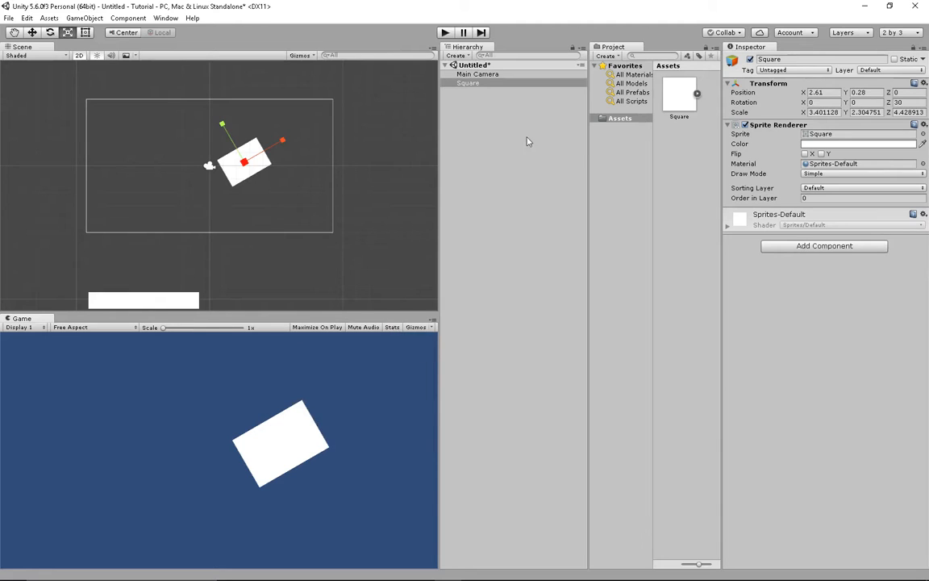
pyautogui.click(493, 75)
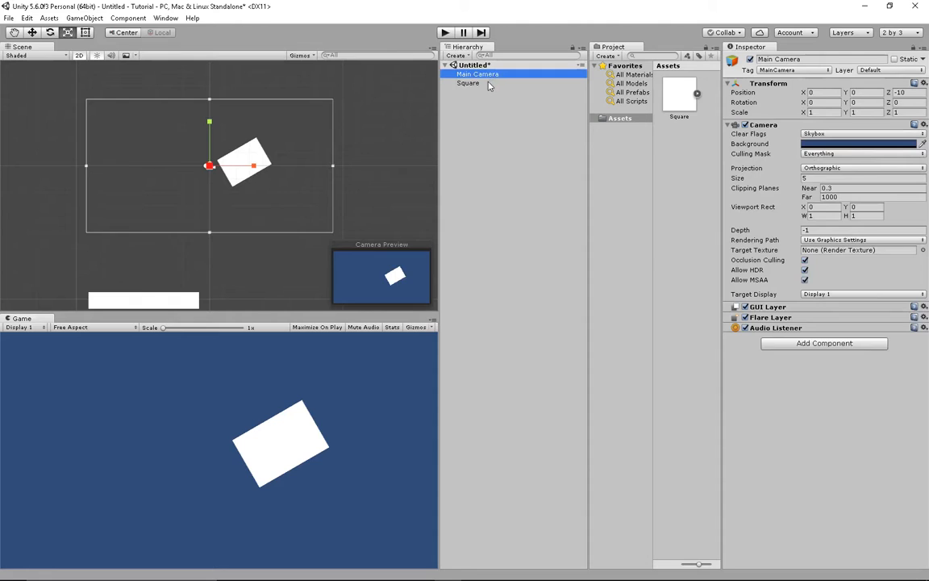
pyautogui.click(485, 84)
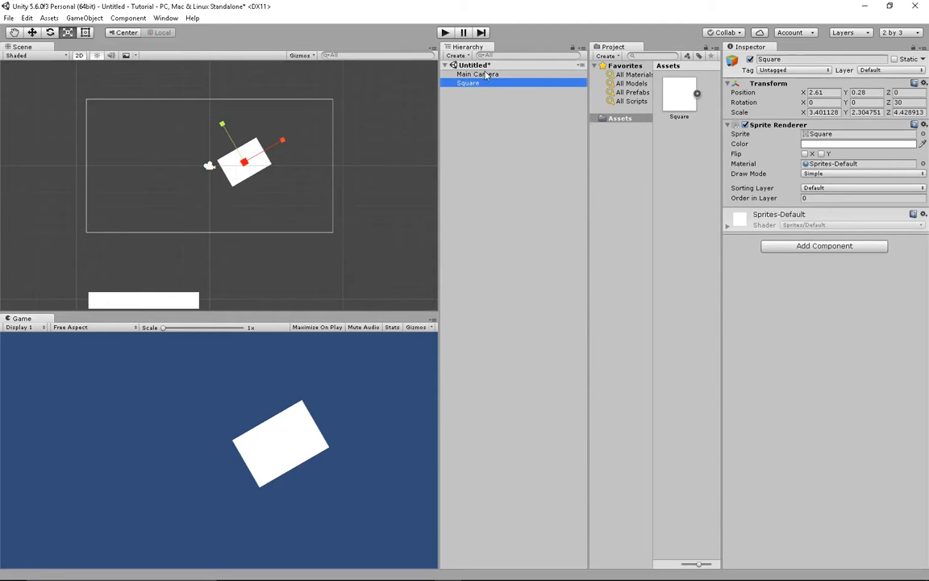
pyautogui.click(483, 66)
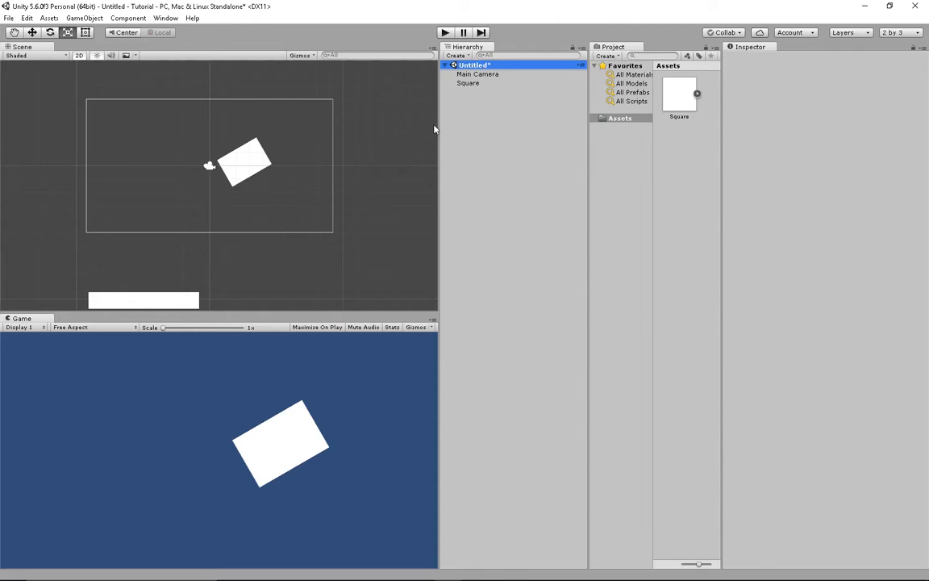
# - Save the scene as 'Level 1' and check the new scene asset in Assets
pyautogui.press('ctrl')
pyautogui.hotkey('ctrl', 's')
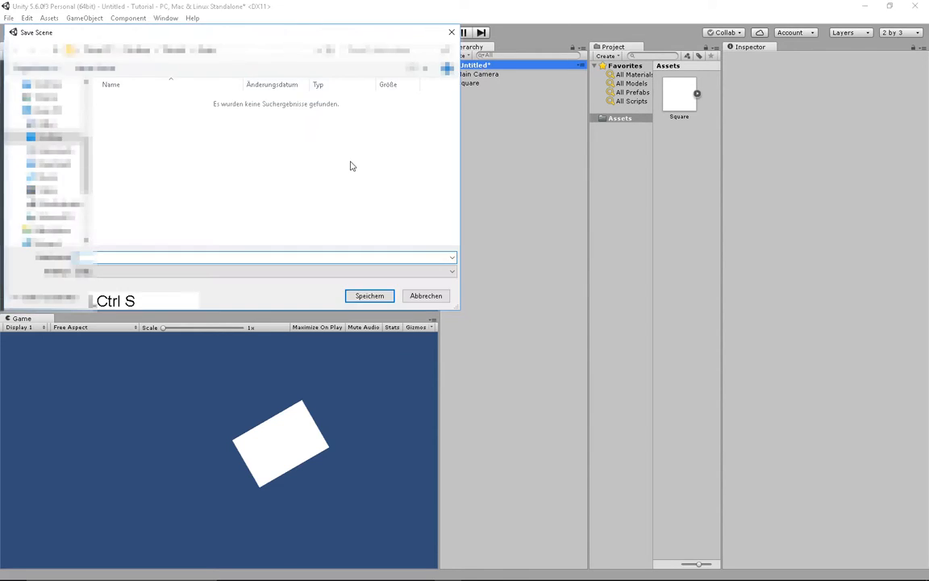
pyautogui.write('E')
pyautogui.press('Return')
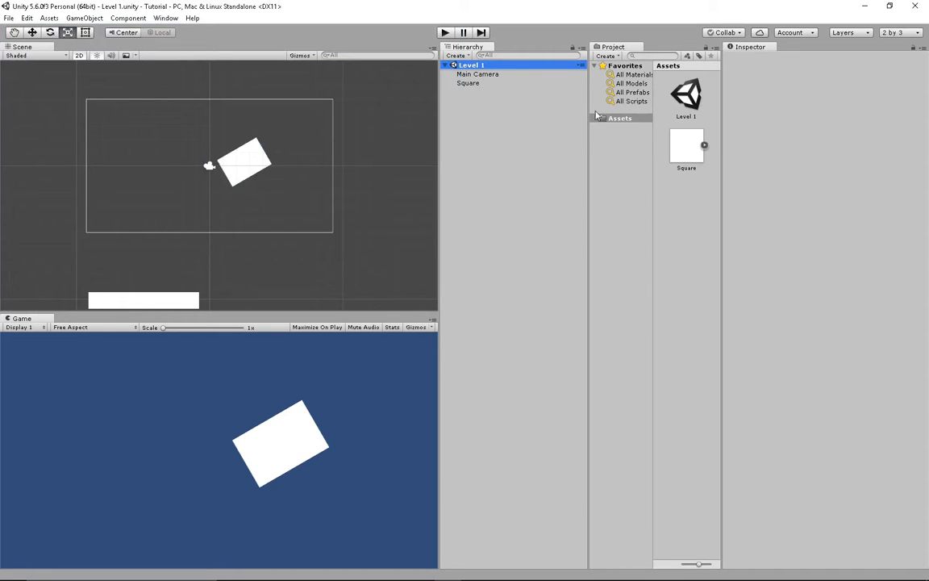
pyautogui.click(688, 117)
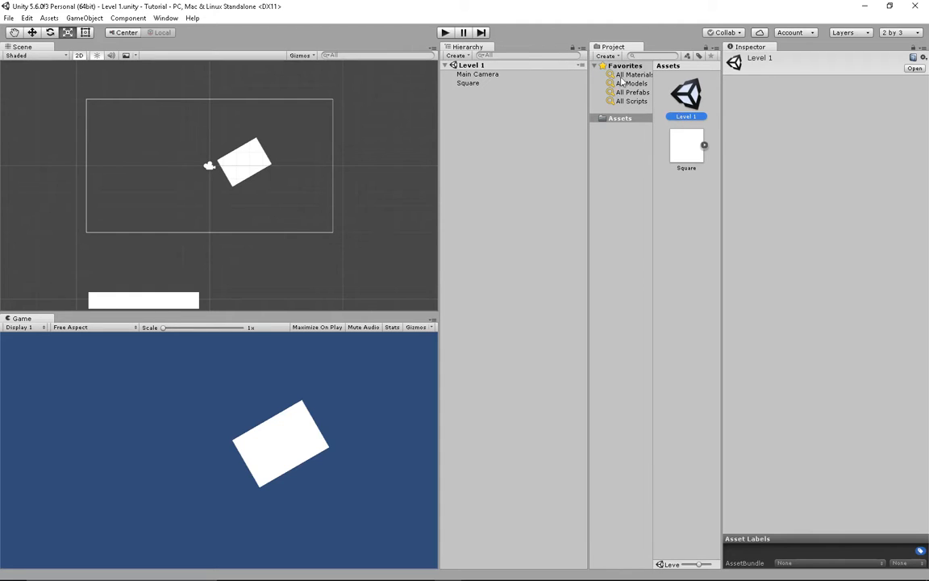
pyautogui.click(669, 201)
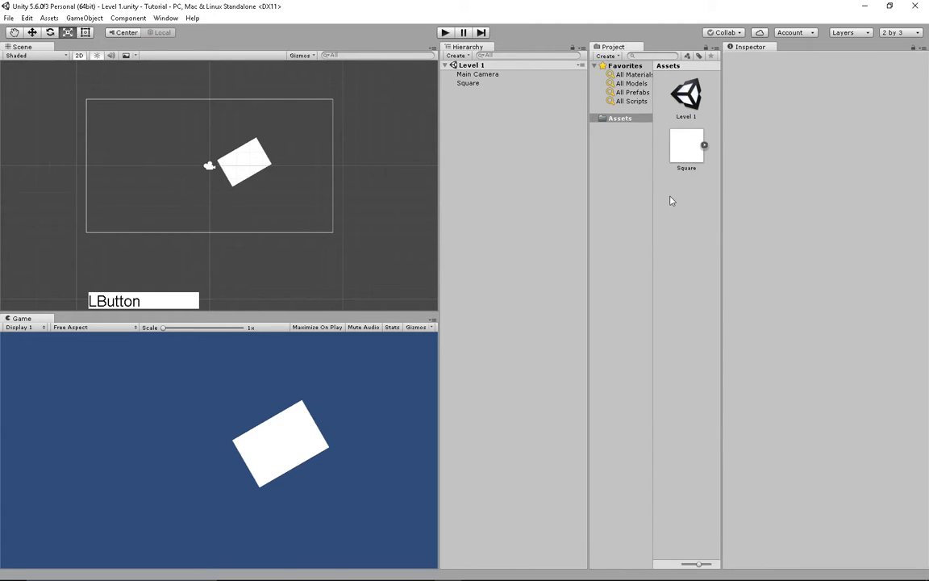
# - Create a new Assets folder named 'Prefabs', then select the Square
pyautogui.rightClick(677, 200)
pyautogui.click(694, 203)
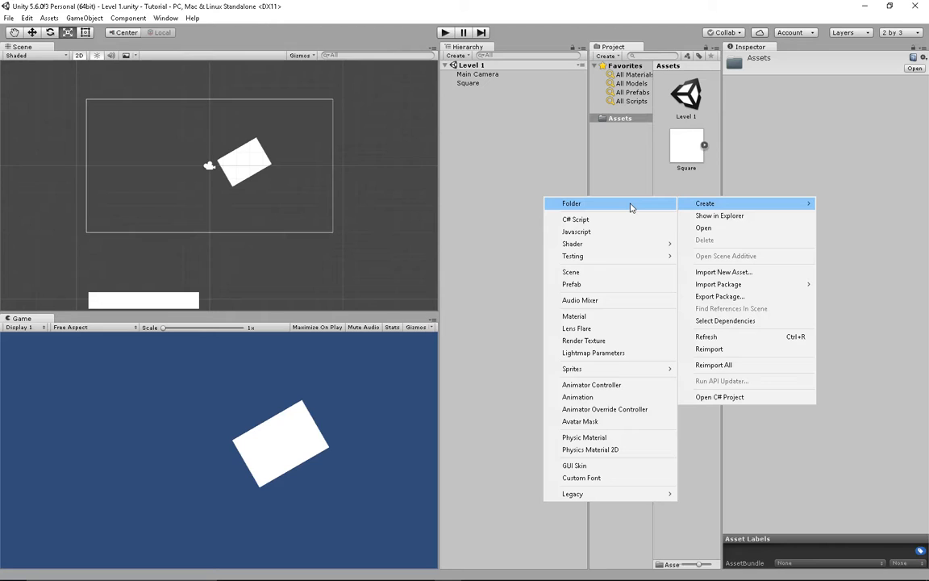
pyautogui.click(632, 205)
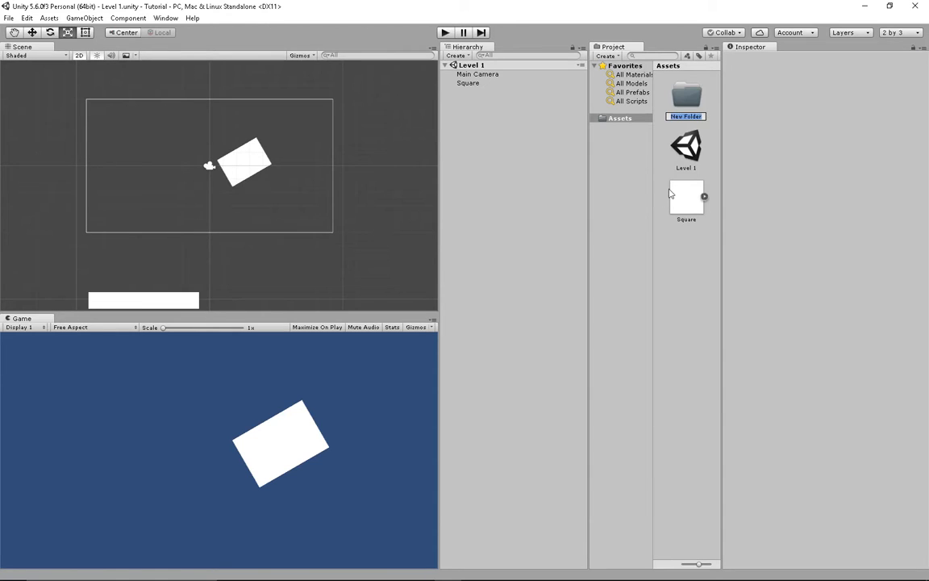
pyautogui.press('shift')
pyautogui.write('Prefa')
pyautogui.press('BackSpace')
pyautogui.write('a')
pyautogui.press('BackSpace')
pyautogui.write('abs')
pyautogui.press('Return')
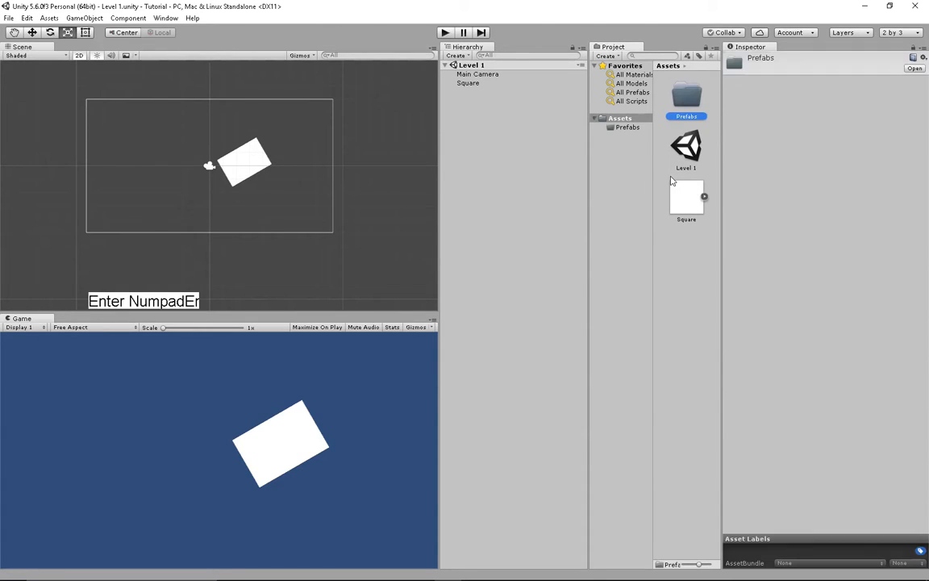
pyautogui.click(468, 83)
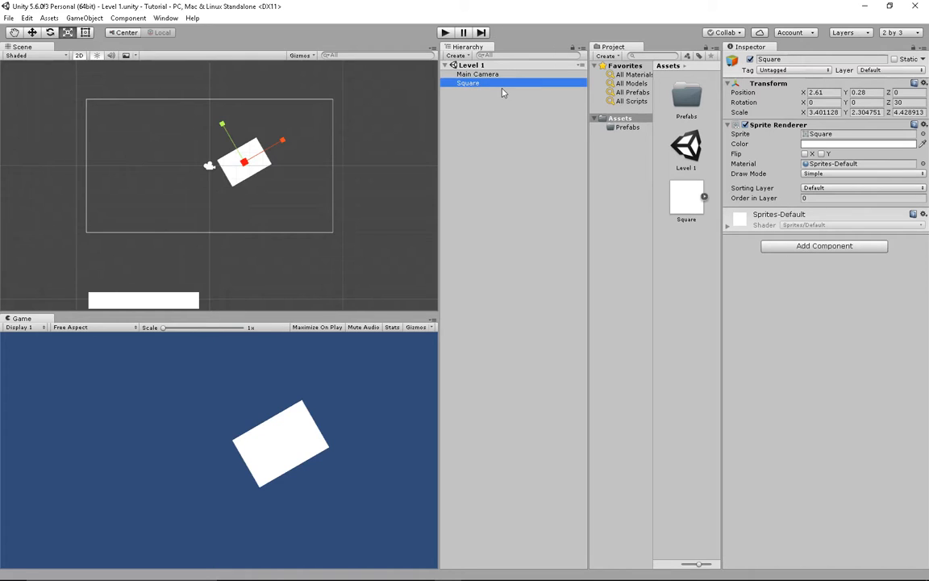
# - Drag Square into the Prefabs folder to make it a prefab, then check the Hierarchy selections
pyautogui.click(469, 87)
pyautogui.moveTo(469, 87); pyautogui.dragTo(690, 96)
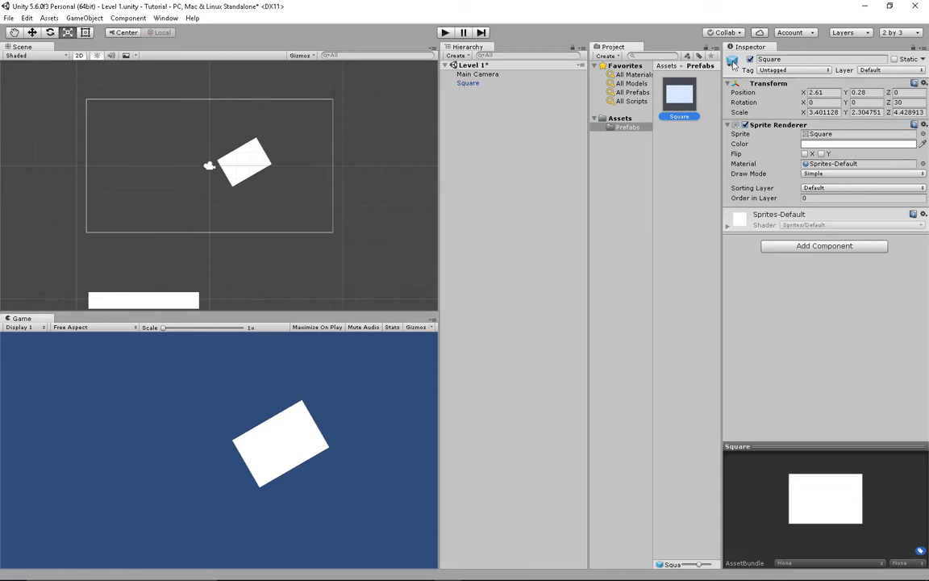
pyautogui.click(478, 64)
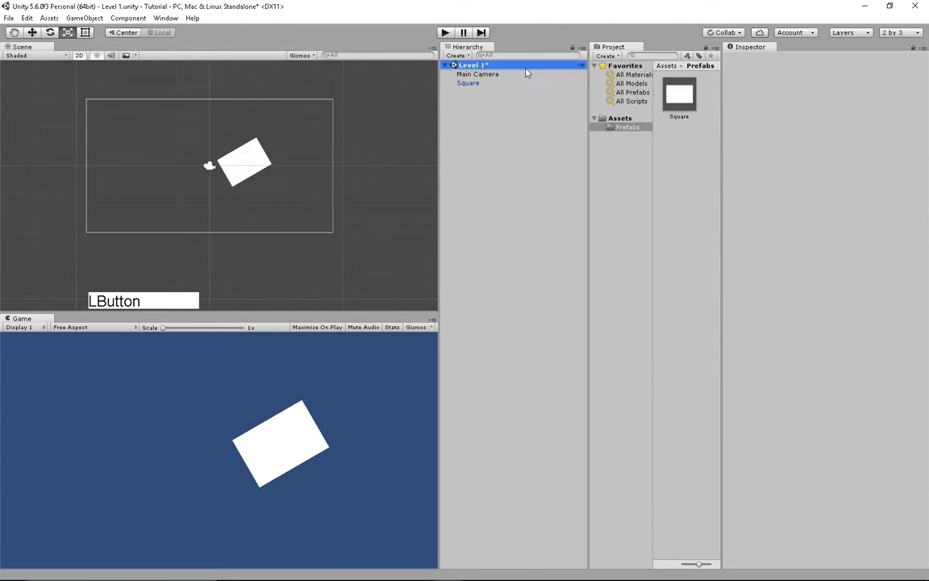
pyautogui.click(490, 83)
pyautogui.click(481, 74)
pyautogui.click(481, 85)
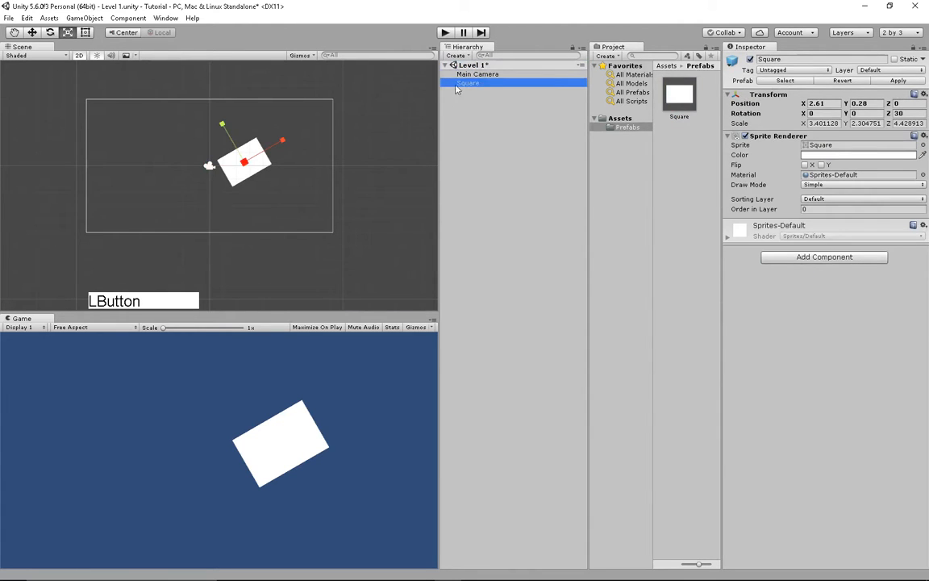
pyautogui.click(472, 92)
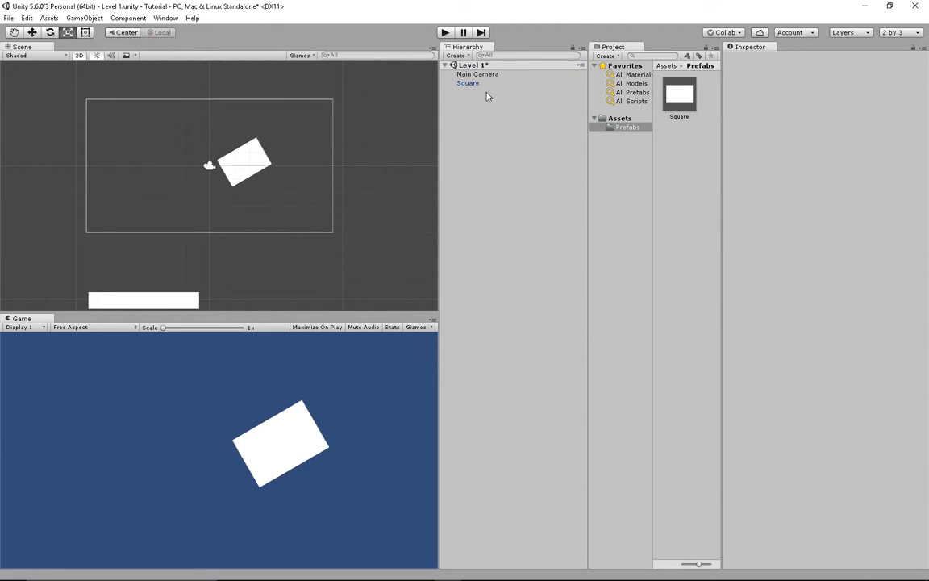
pyautogui.click(502, 141)
# - Create a new scene asset named 1 and open it, saving Level 1 first
pyautogui.rightClick(716, 145)
pyautogui.click(620, 119)
pyautogui.rightClick(682, 276)
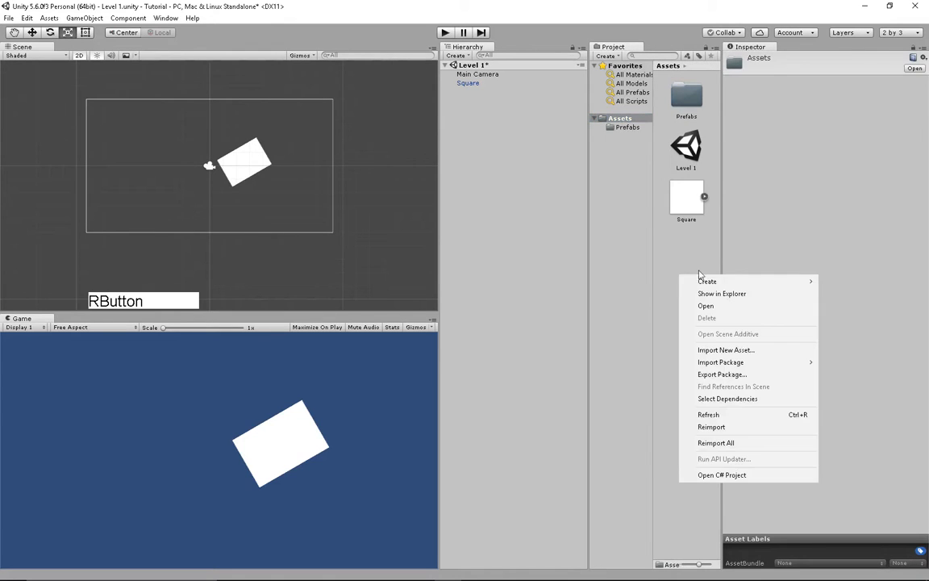
pyautogui.moveTo(717, 291)
pyautogui.click(591, 351)
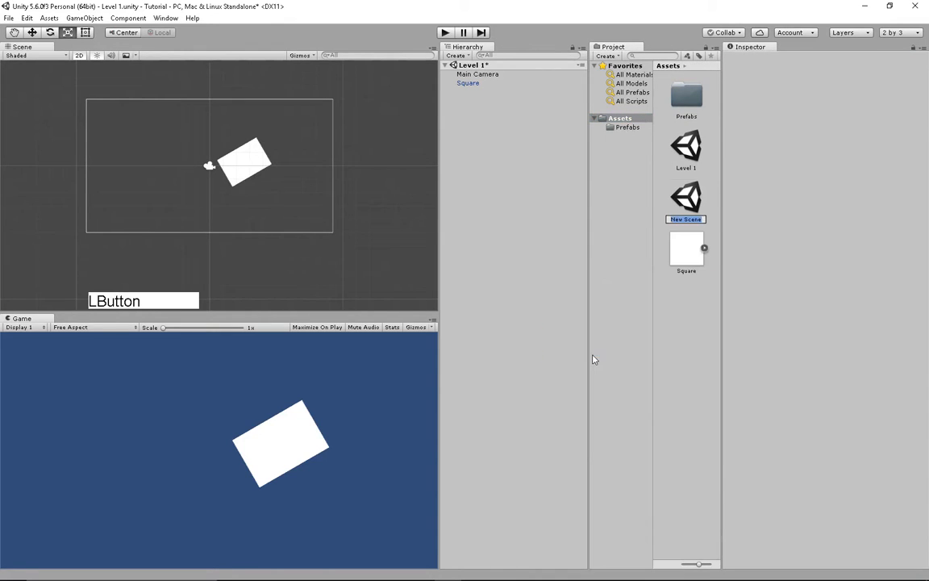
pyautogui.write('1')
pyautogui.press('Return')
pyautogui.press('Return')
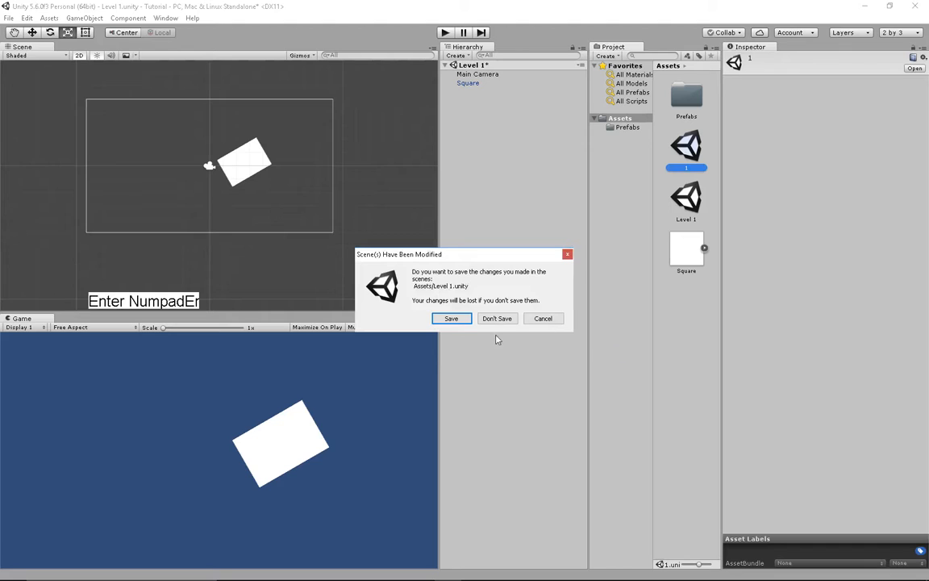
pyautogui.click(460, 318)
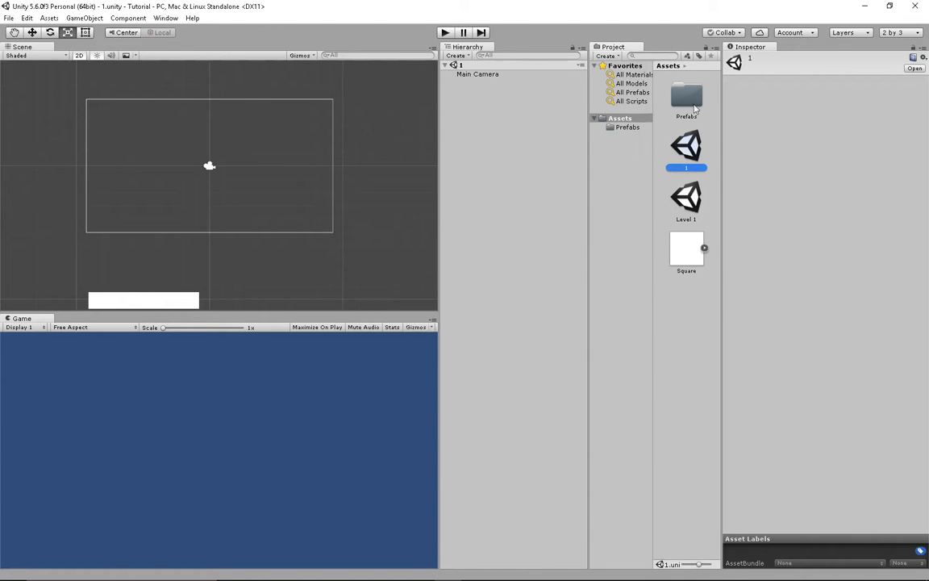
# - Place a Square prefab instance in scene 1, then save it and reopen Level 1
pyautogui.doubleClick(692, 101)
pyautogui.moveTo(679, 95); pyautogui.dragTo(250, 175)
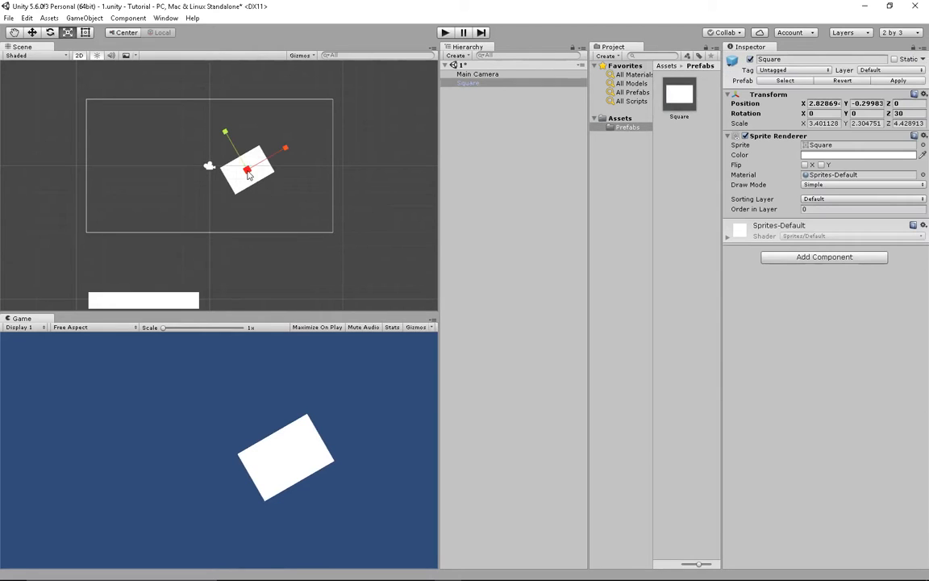
pyautogui.click(620, 118)
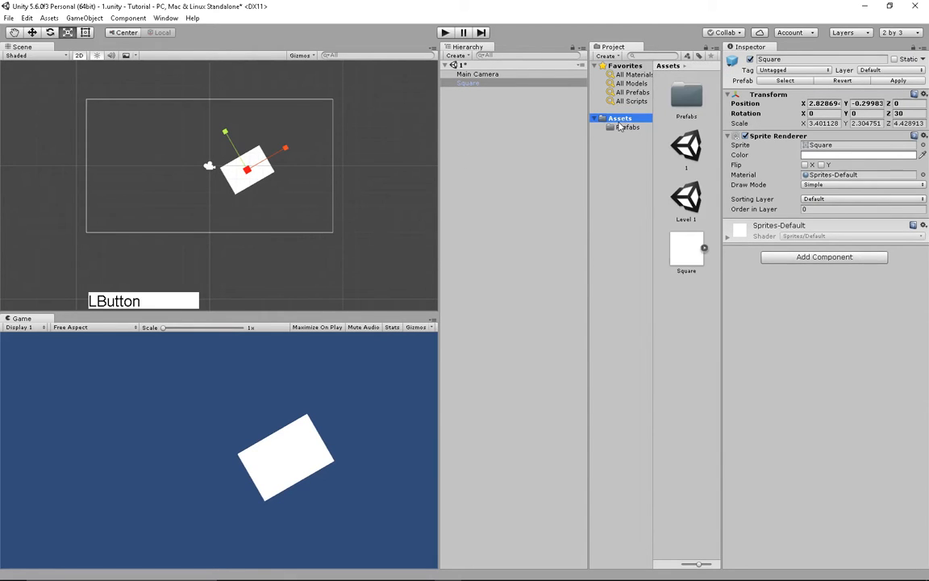
pyautogui.click(687, 200)
pyautogui.doubleClick(687, 200)
pyautogui.click(446, 317)
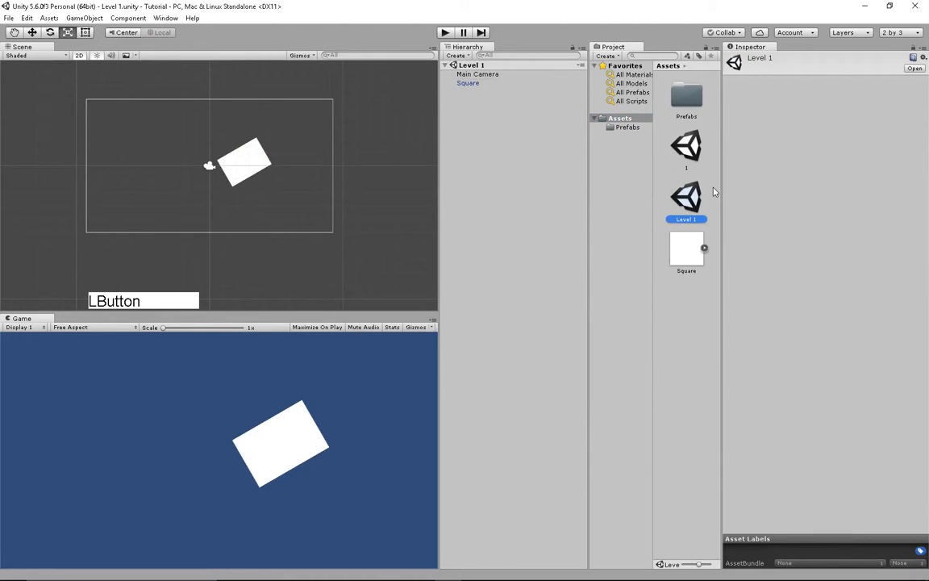
# - Glance at the Prefabs folder, then bring up the asset Create menu in Assets
pyautogui.doubleClick(682, 109)
pyautogui.click(620, 117)
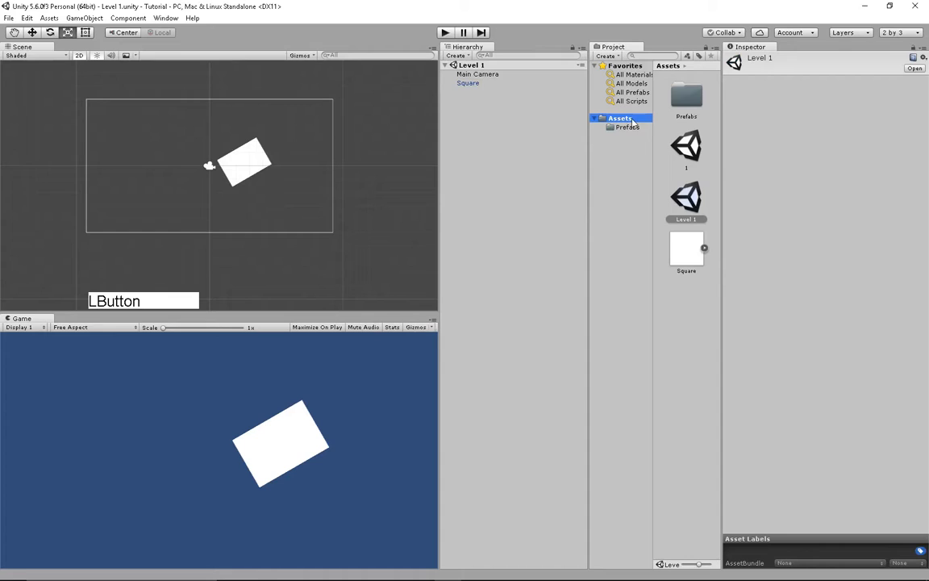
pyautogui.rightClick(683, 305)
pyautogui.click(710, 309)
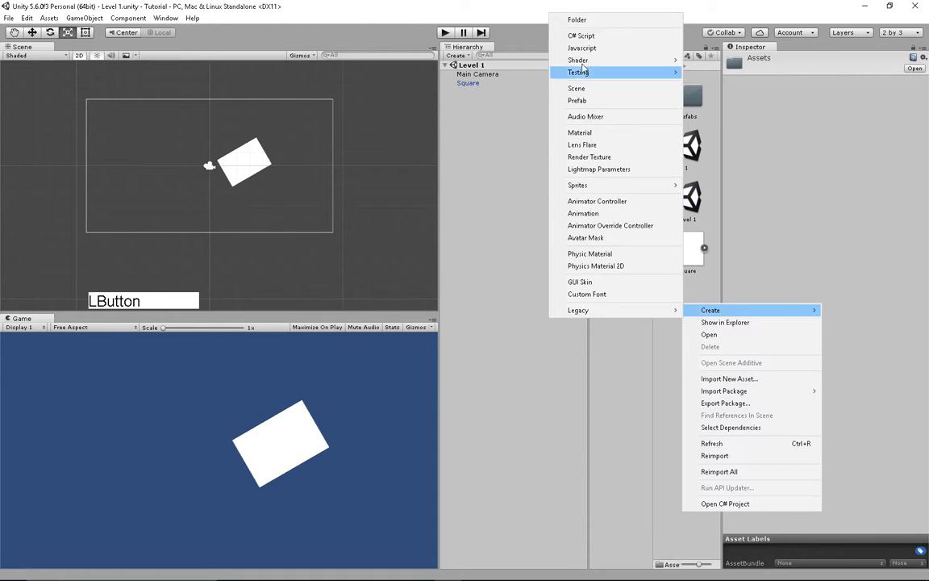
# - Create a folder named Music in Assets
pyautogui.click(577, 19)
pyautogui.write('M')
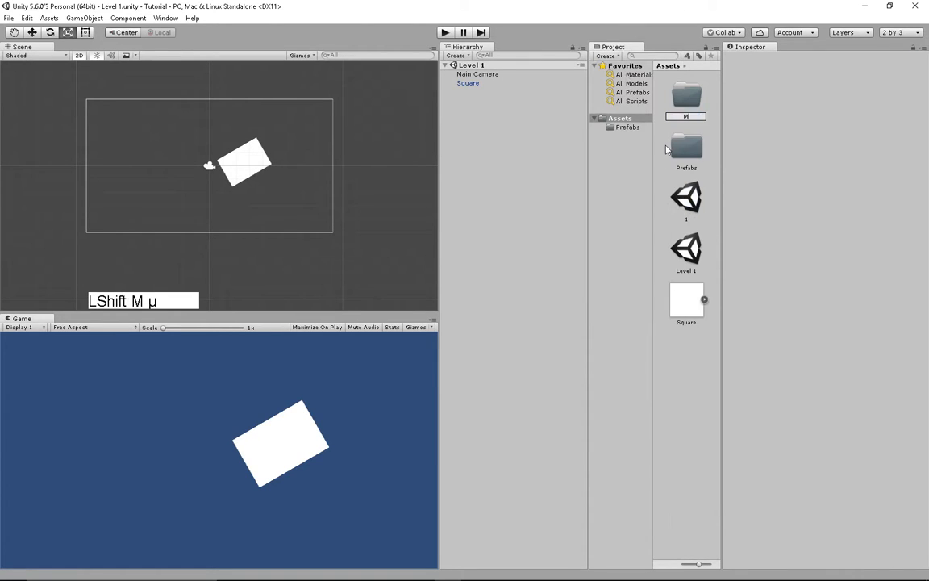
pyautogui.write('usic')
pyautogui.press('Return')
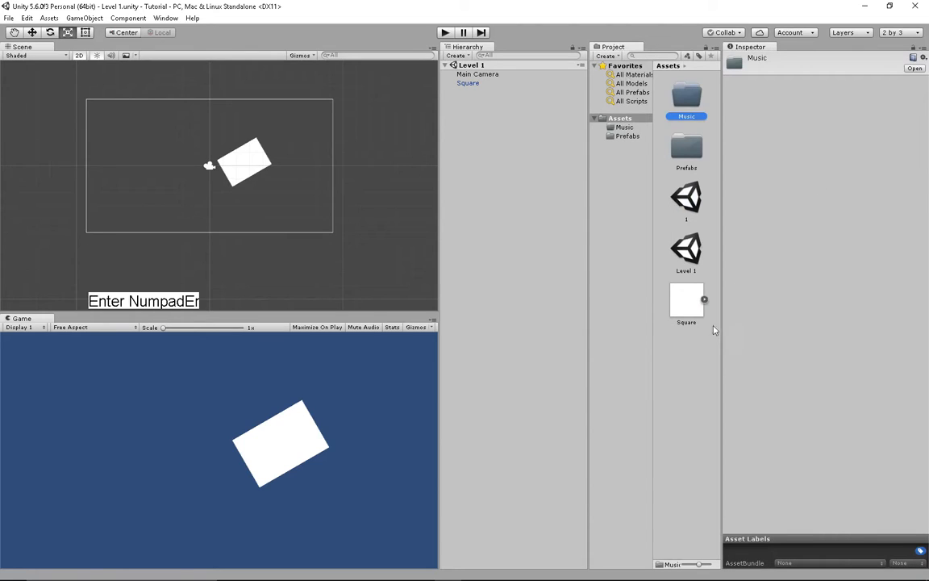
# - Create a new C# script named Test in Assets
pyautogui.rightClick(731, 347)
pyautogui.click(730, 353)
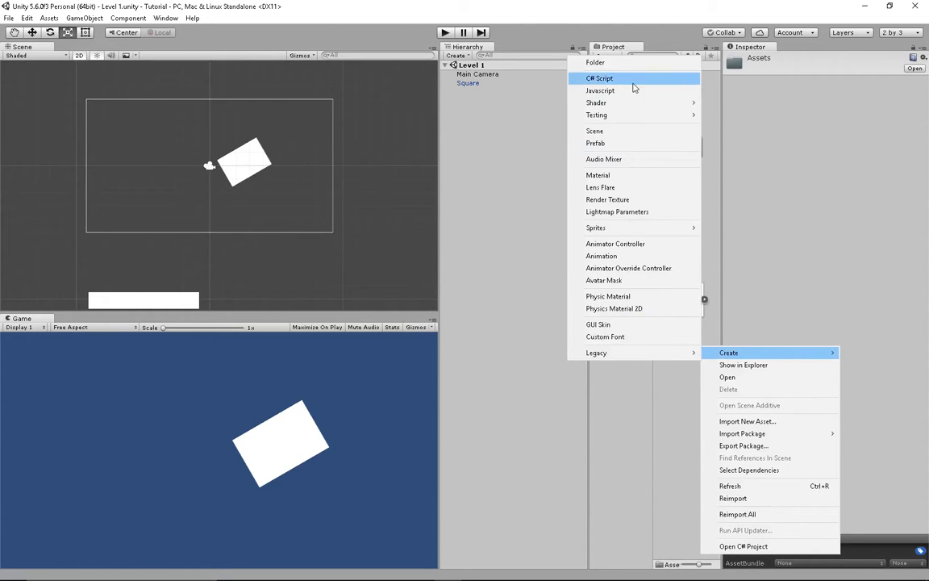
pyautogui.click(571, 78)
pyautogui.write('Test')
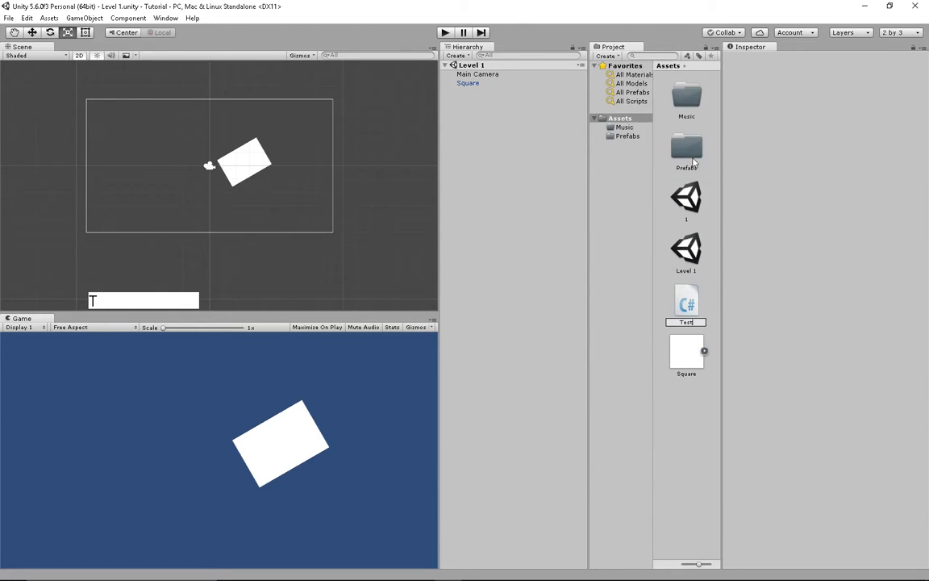
pyautogui.press('Return')
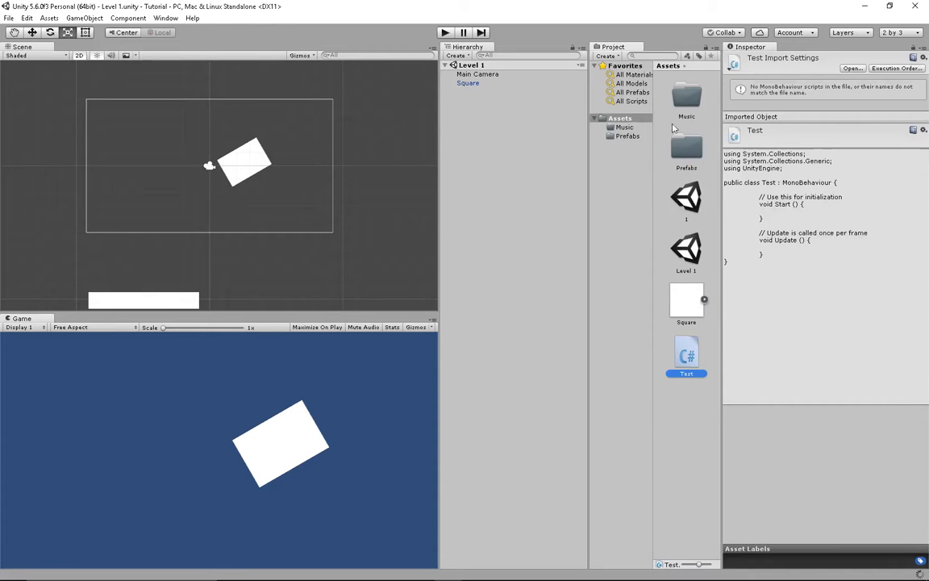
pyautogui.click(785, 133)
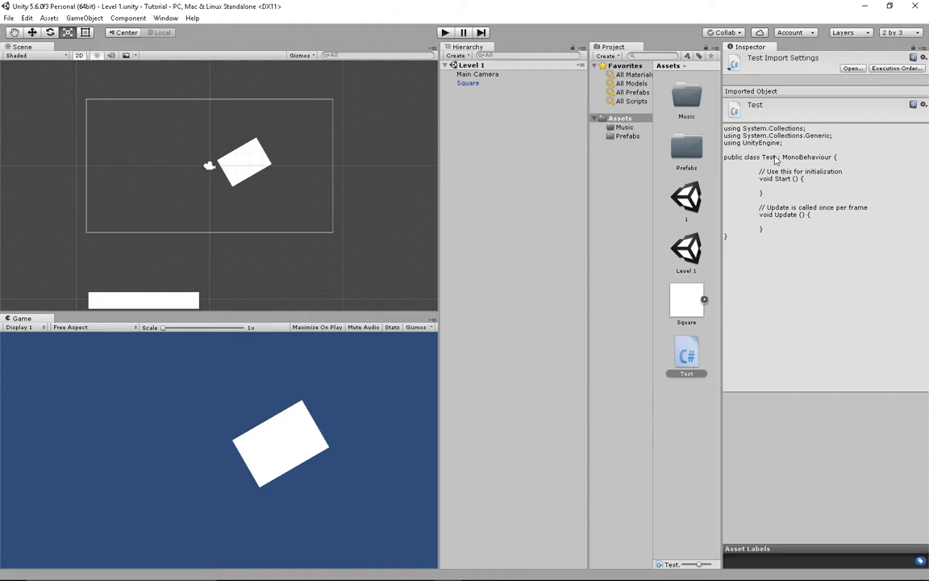
# - Select Main Camera and collapse then re-expand its Transform and Camera sections in the Inspector
pyautogui.click(484, 75)
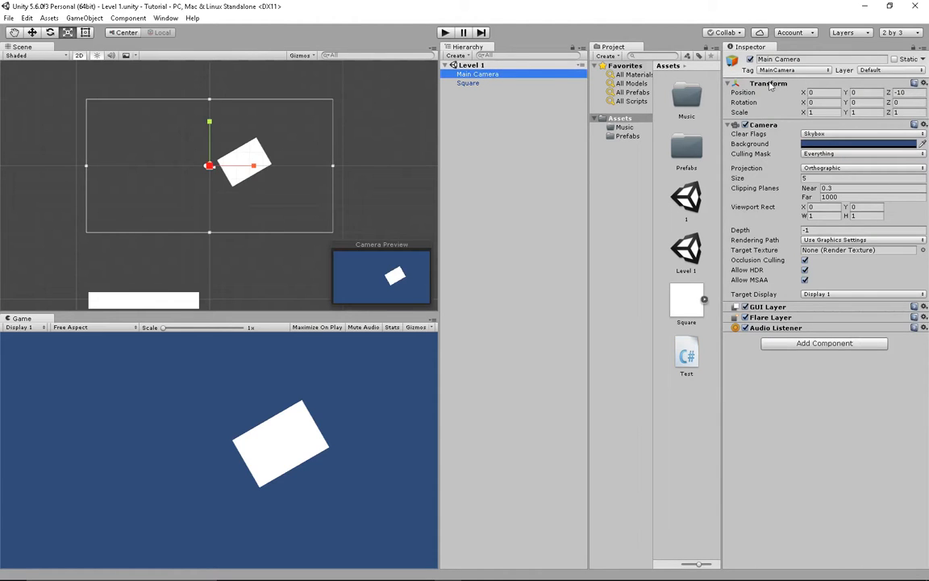
pyautogui.click(771, 86)
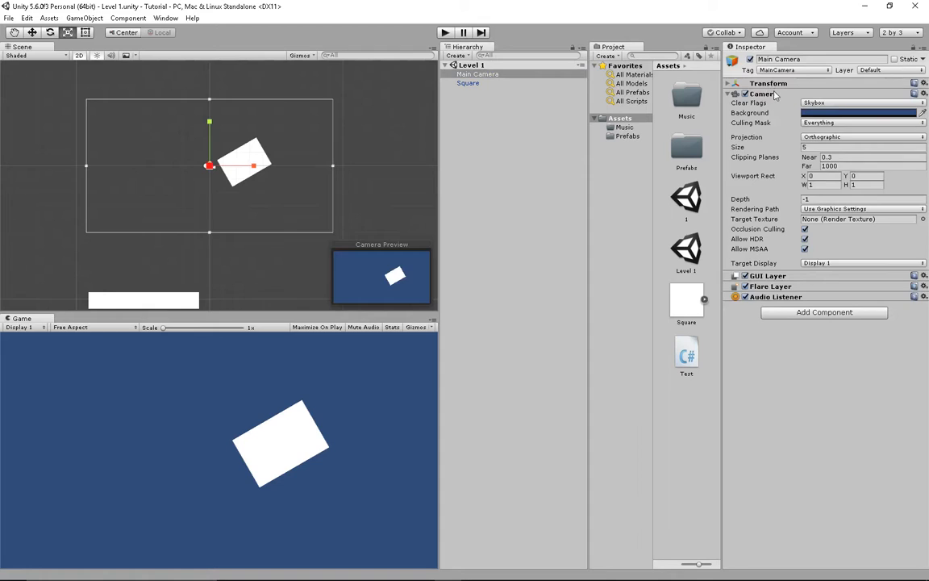
pyautogui.click(774, 92)
pyautogui.click(773, 92)
pyautogui.click(776, 82)
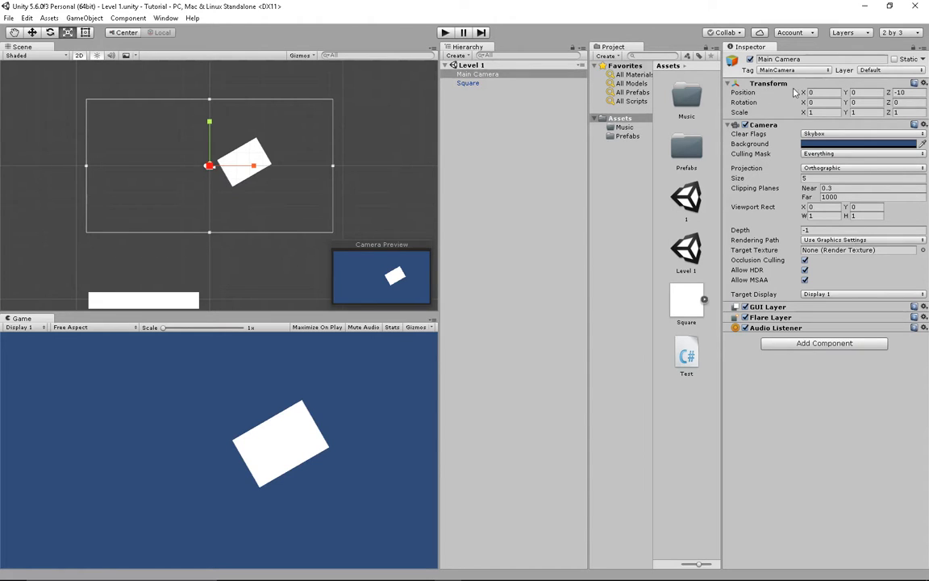
# - Move the Main Camera to X -1.59 and set its background to dark blue 001E4D
pyautogui.moveTo(807, 92); pyautogui.dragTo(823, 121)
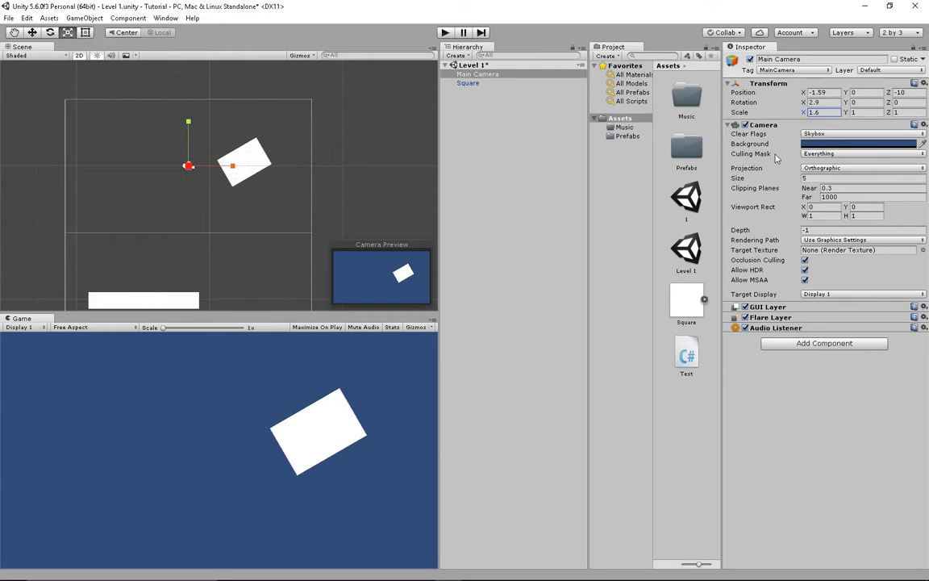
pyautogui.click(808, 145)
pyautogui.moveTo(82, 110); pyautogui.dragTo(103, 109)
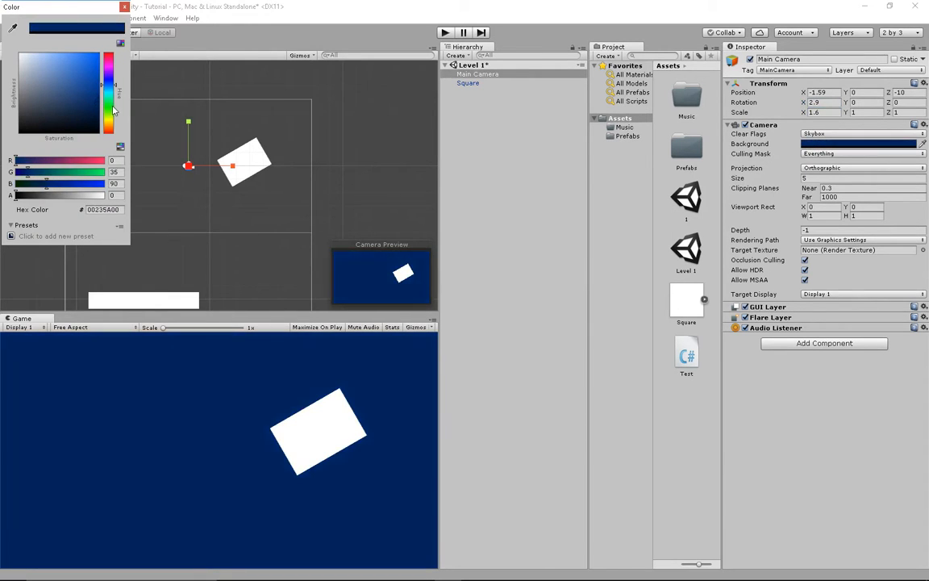
pyautogui.click(124, 7)
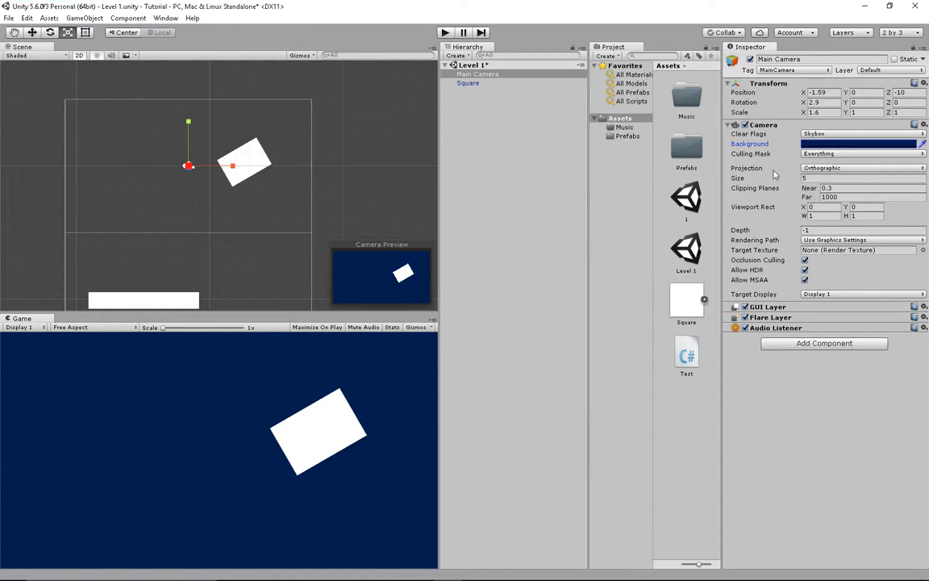
# - Try Perspective then return to Orthographic, enlarge the camera Size to 6.99, keep Z at -10
pyautogui.click(823, 167)
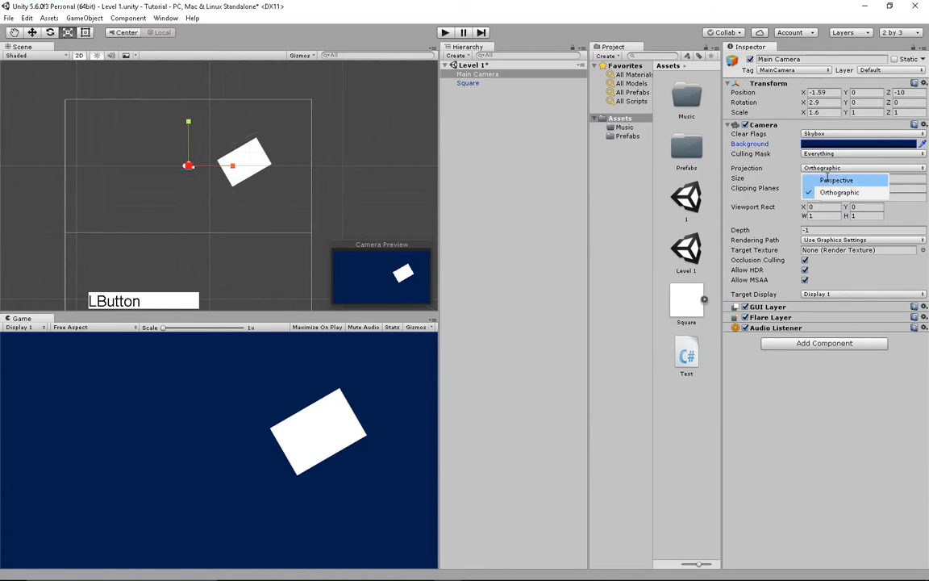
pyautogui.click(824, 171)
pyautogui.click(825, 169)
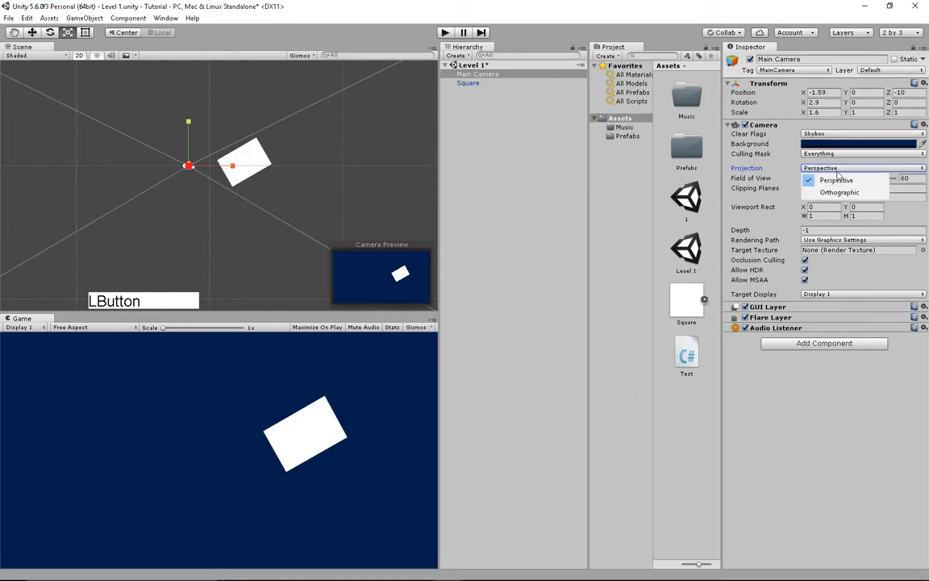
pyautogui.click(831, 192)
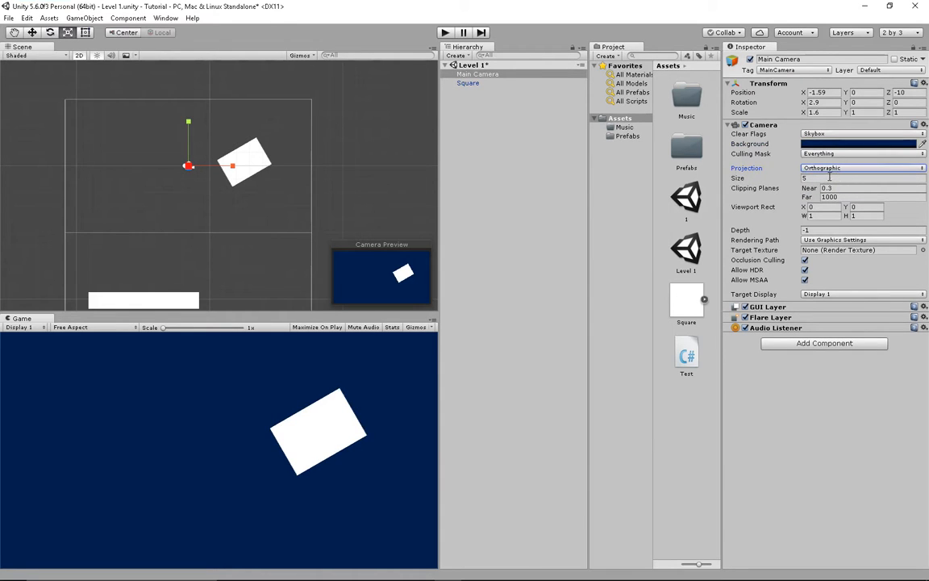
pyautogui.click(829, 177)
pyautogui.moveTo(799, 182); pyautogui.dragTo(928, 259)
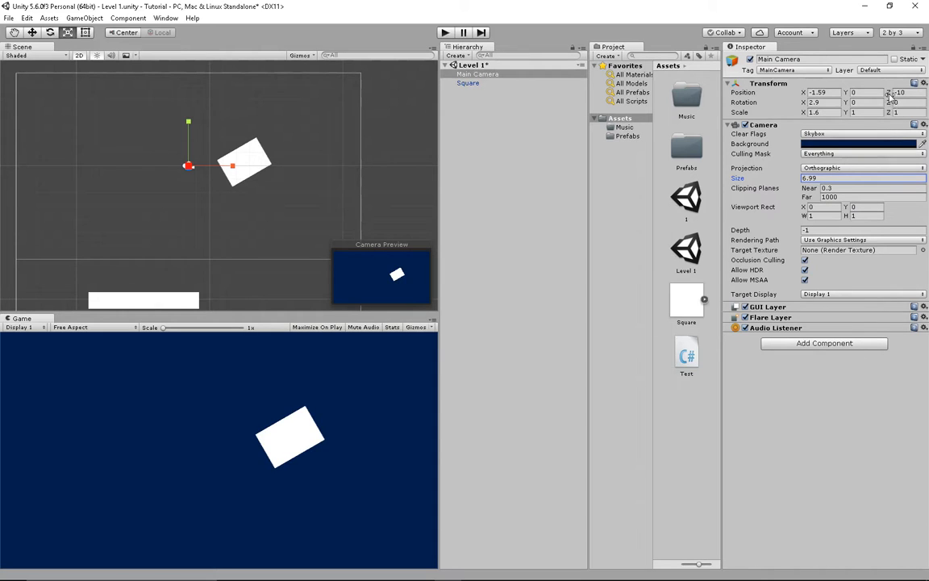
pyautogui.click(914, 93)
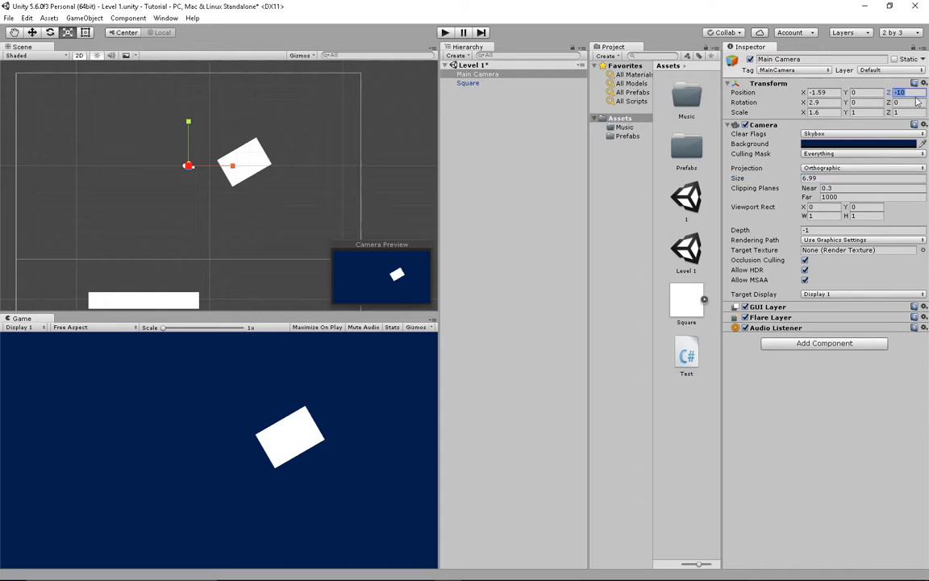
pyautogui.write('-10')
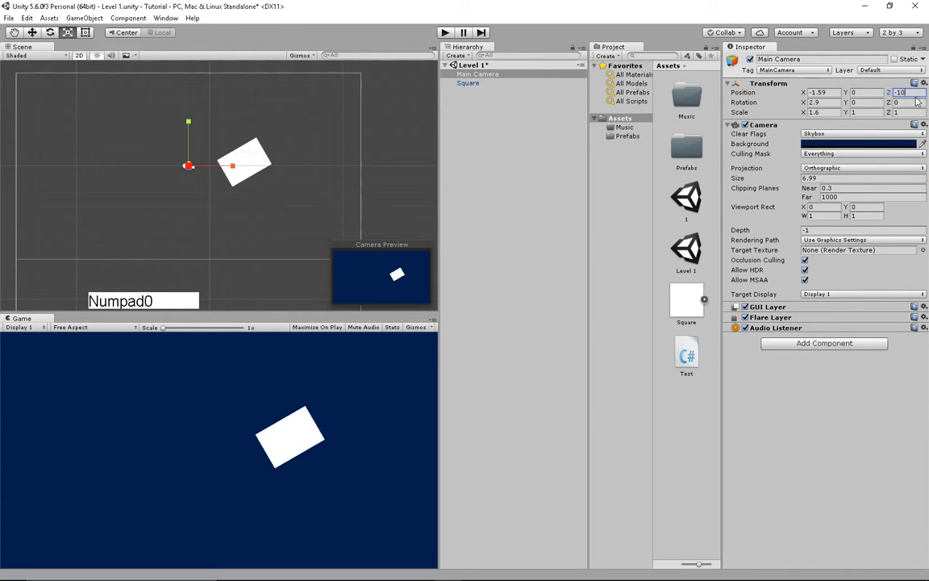
# - Set the white Square's Position Z to 0
pyautogui.click(270, 157)
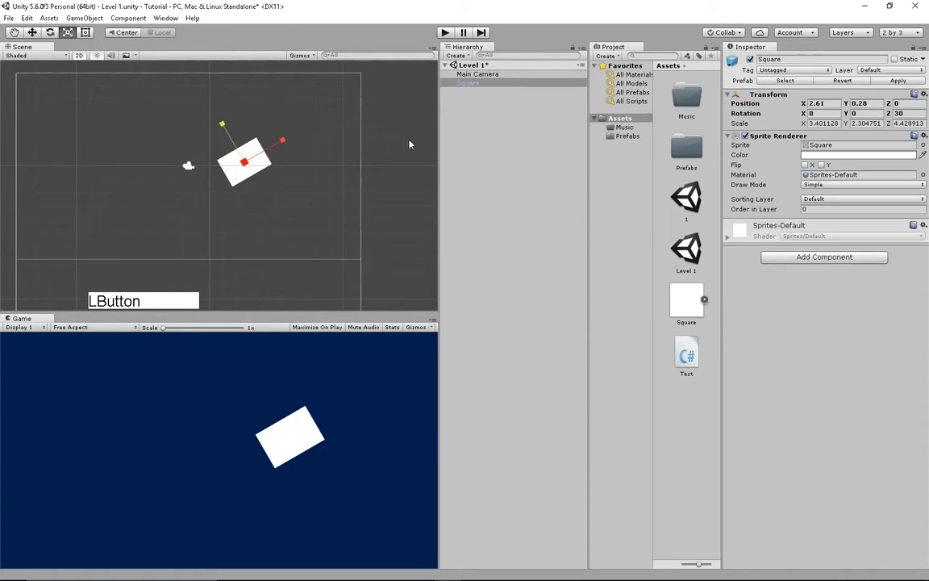
pyautogui.click(907, 103)
pyautogui.write('0')
pyautogui.press('Return')
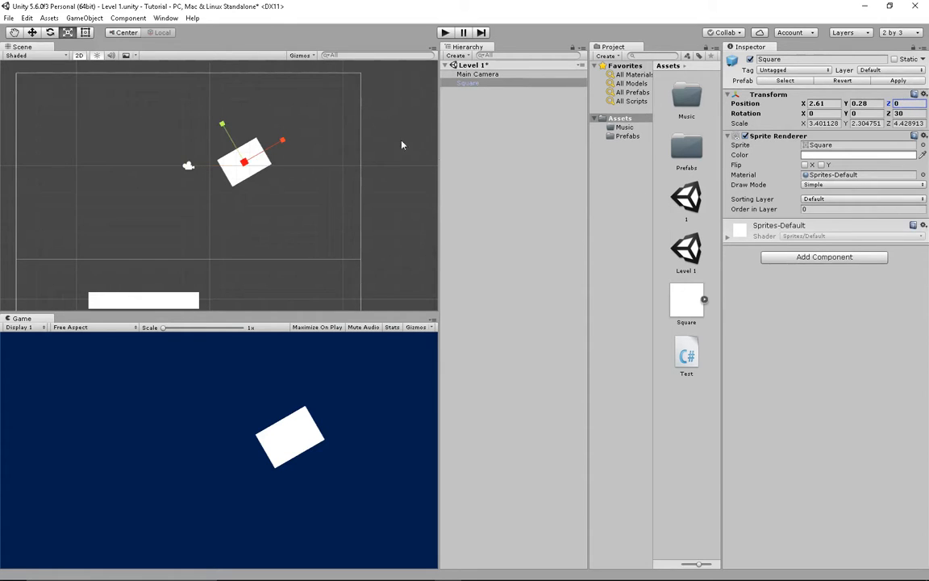
# - Select the Main Camera in the scene and set its Position Z to 3
pyautogui.moveTo(303, 128); pyautogui.dragTo(334, 96, button='middle')
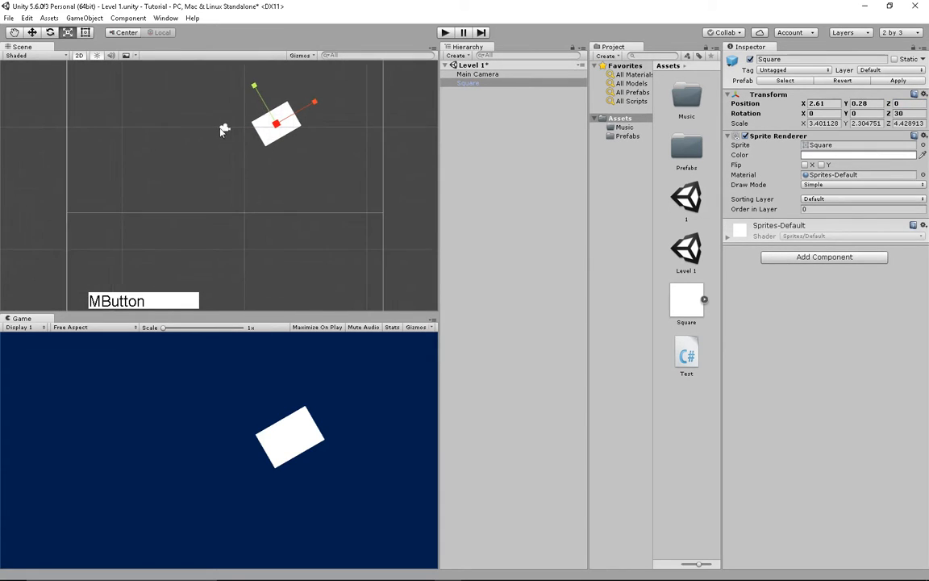
pyautogui.click(225, 127)
pyautogui.moveTo(227, 133); pyautogui.dragTo(178, 173, button='middle')
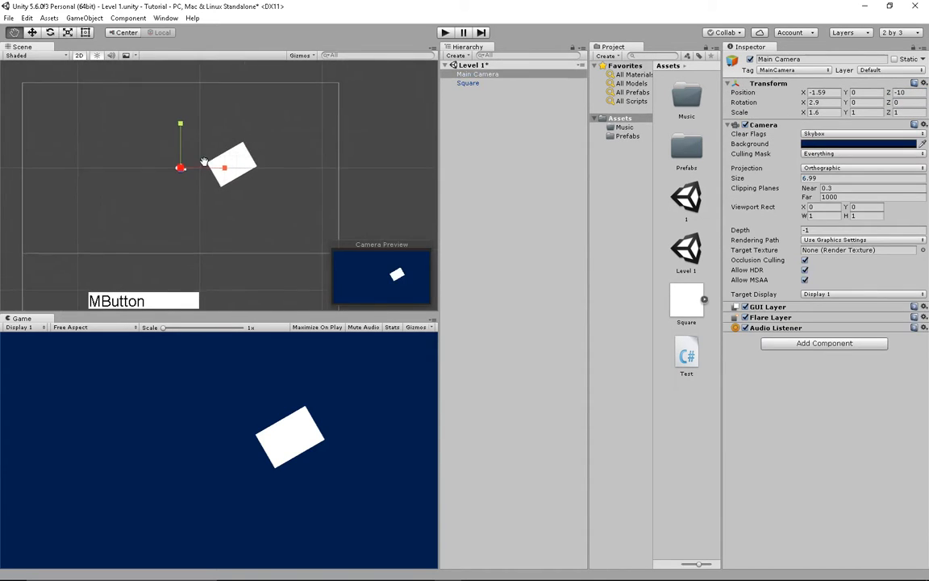
pyautogui.click(905, 94)
pyautogui.press('BackSpace')
pyautogui.write('3')
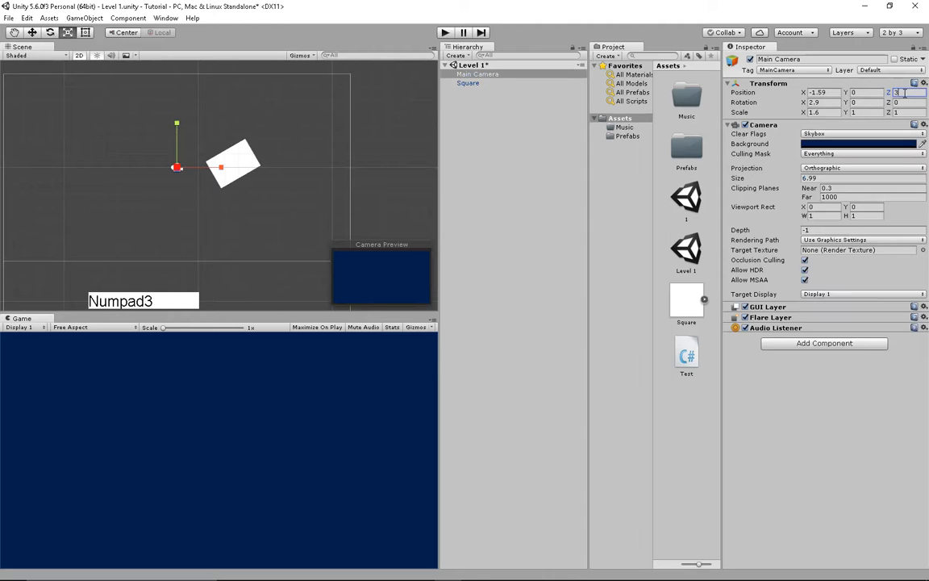
pyautogui.press('Return')
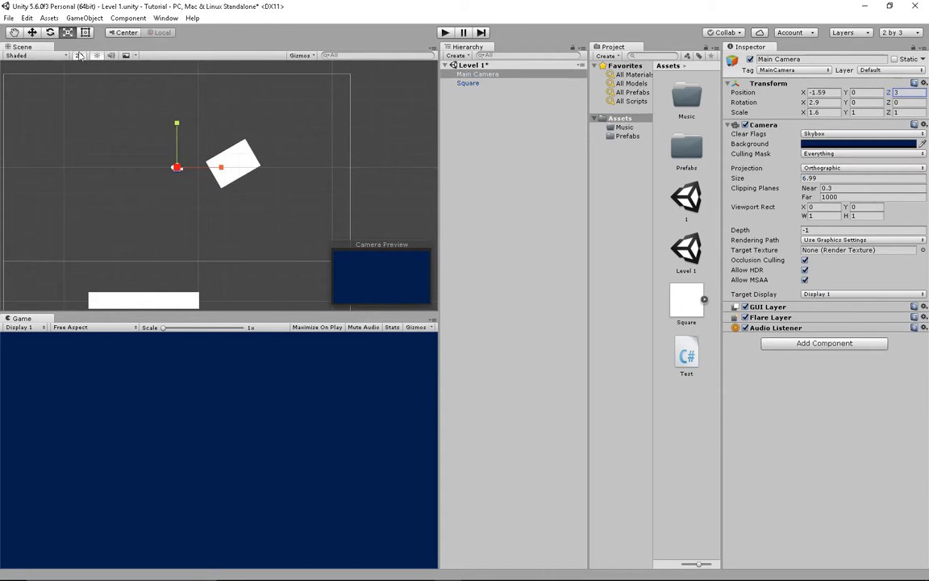
# - Turn off 2D mode and orbit the scene view around the square and camera
pyautogui.click(79, 57)
pyautogui.moveTo(245, 153); pyautogui.dragTo(302, 140, button='middle')
pyautogui.moveTo(303, 141); pyautogui.dragTo(371, 128, button='right')
pyautogui.moveTo(256, 148); pyautogui.dragTo(376, 140, button='middle')
pyautogui.moveTo(376, 140); pyautogui.dragTo(307, 152, button='right')
pyautogui.moveTo(308, 152); pyautogui.dragTo(284, 152, button='middle')
pyautogui.moveTo(284, 151); pyautogui.dragTo(359, 145, button='right')
pyautogui.moveTo(359, 145); pyautogui.dragTo(266, 155, button='middle')
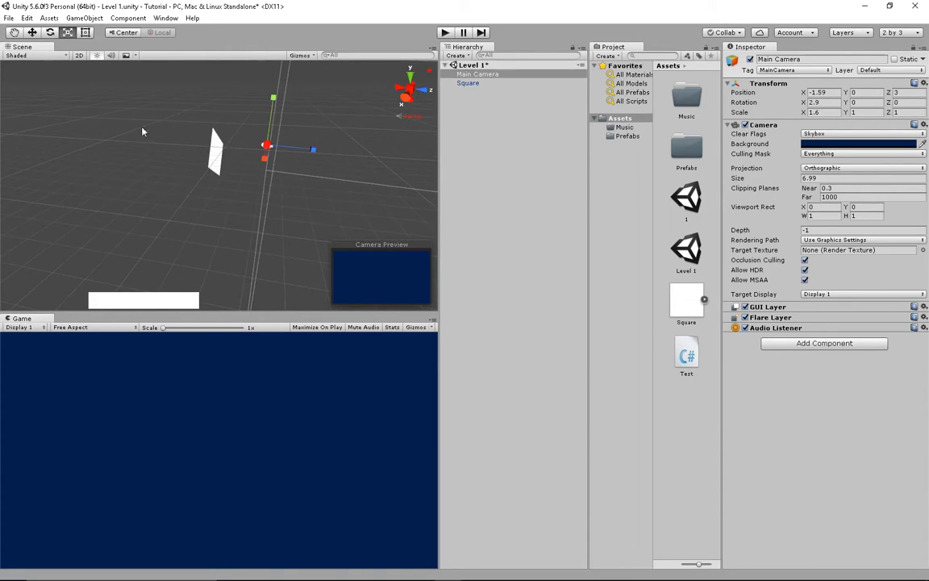
# - Drag the camera back along Z until the square reappears, then return to 2D view
pyautogui.press('w')
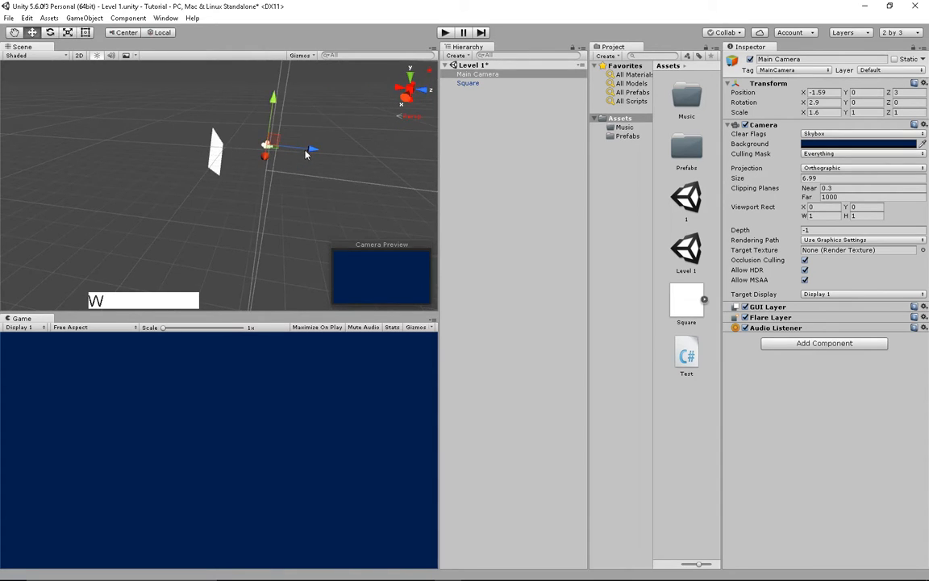
pyautogui.moveTo(306, 153); pyautogui.dragTo(8, 129)
pyautogui.moveTo(33, 158); pyautogui.dragTo(282, 171, button='middle')
pyautogui.press('2')
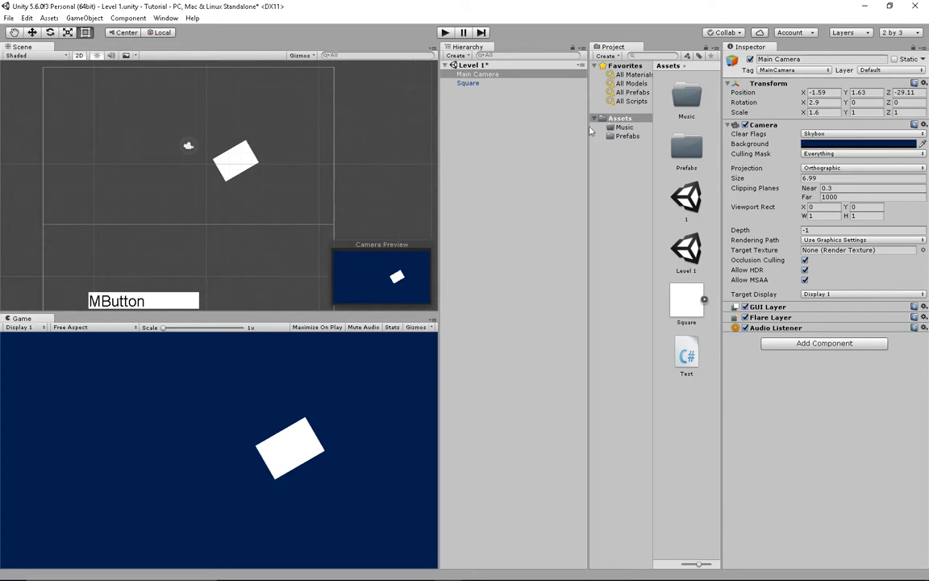
# - Edit the camera's scale values, then Reset its Transform to position 0 and scale 1
pyautogui.click(828, 111)
pyautogui.write('0')
pyautogui.click(858, 113)
pyautogui.write('0')
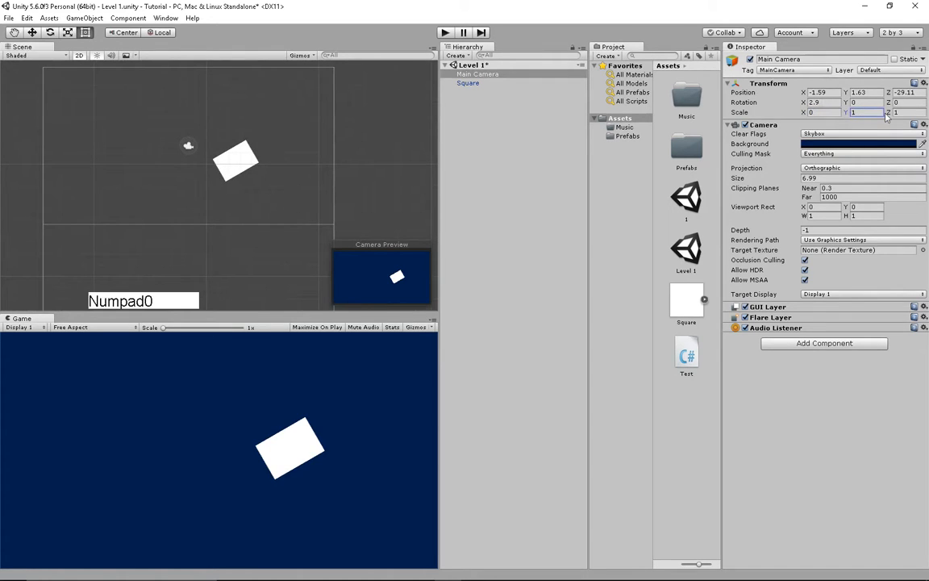
pyautogui.click(885, 113)
pyautogui.write('0')
pyautogui.click(868, 113)
pyautogui.press('BackSpace')
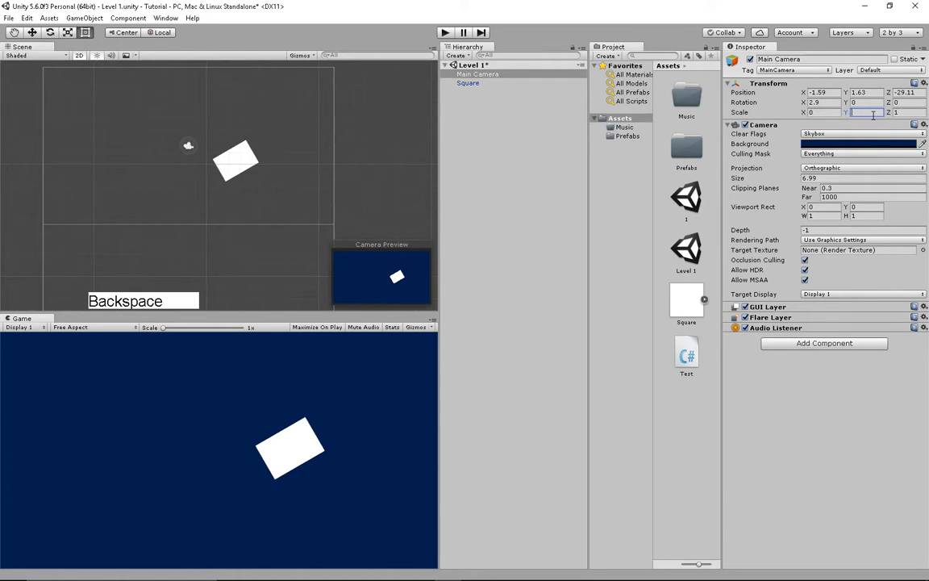
pyautogui.write('1')
pyautogui.click(923, 83)
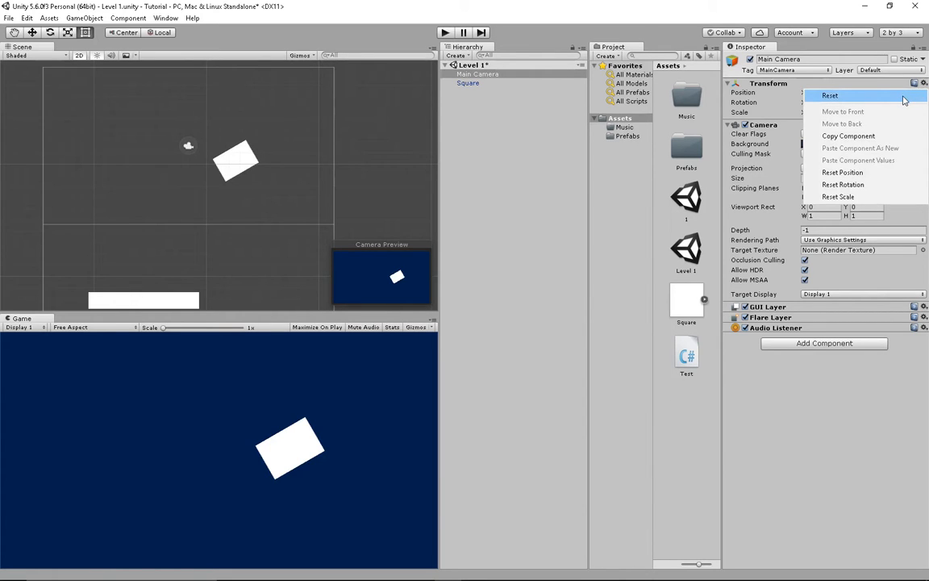
pyautogui.click(904, 96)
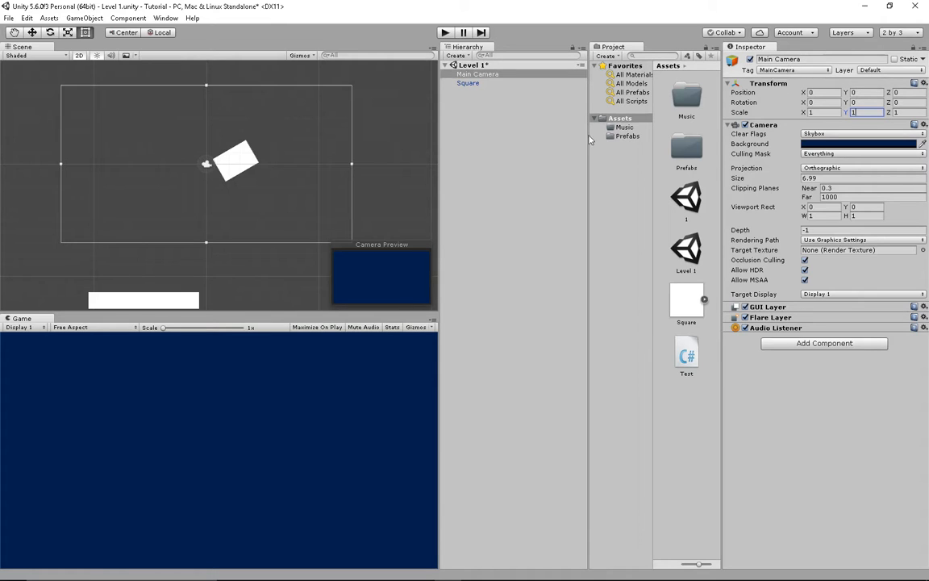
# - Select the Square object in the Hierarchy
pyautogui.click(480, 85)
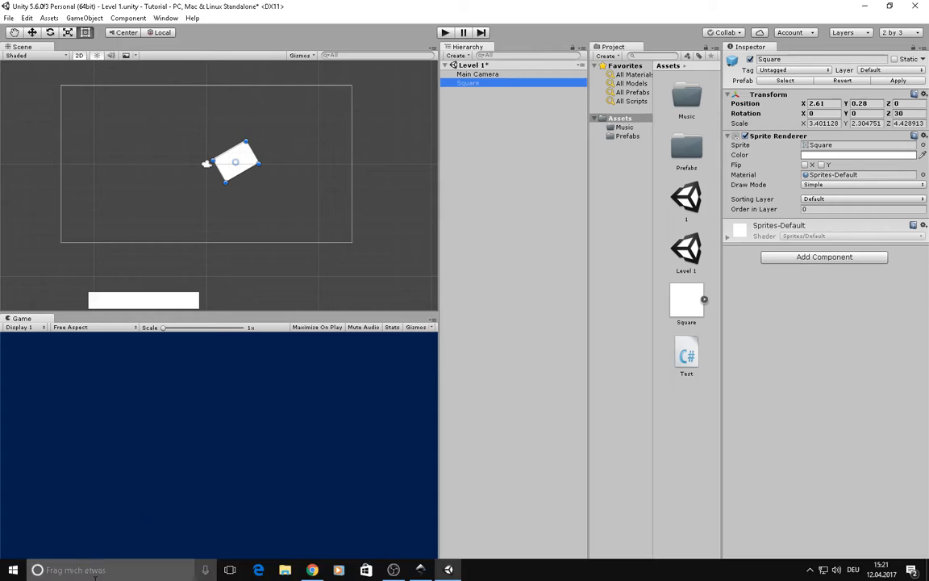
pyautogui.moveTo(130, 306); pyautogui.dragTo(107, 508)
pyautogui.click(59, 577)
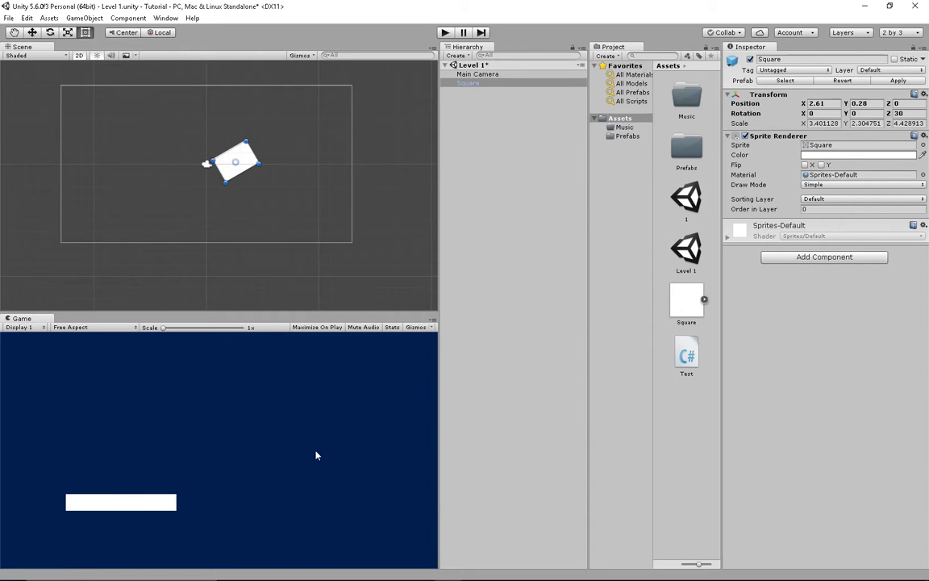
# - Open Preferences at External Tools and review the External Script Editor list without changing it
pyautogui.click(26, 18)
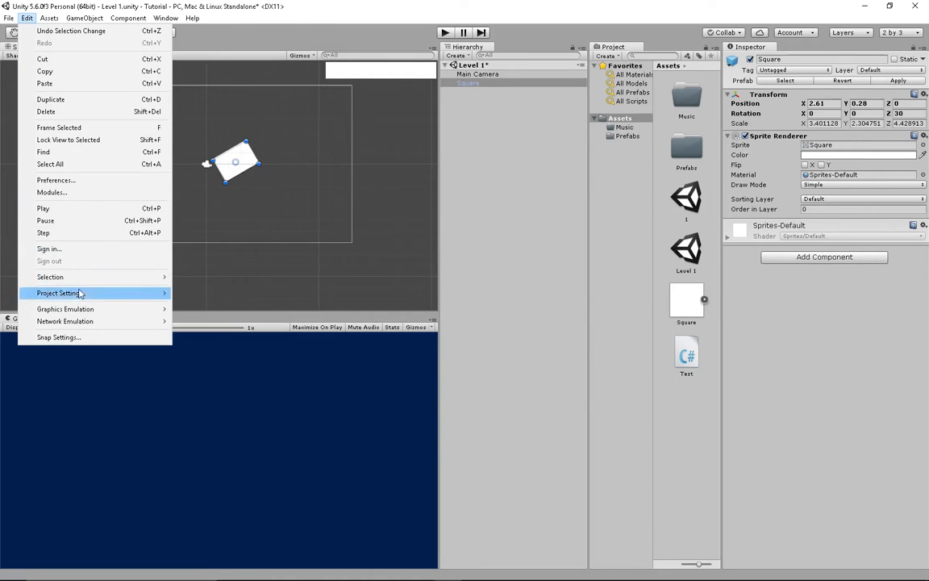
pyautogui.click(63, 180)
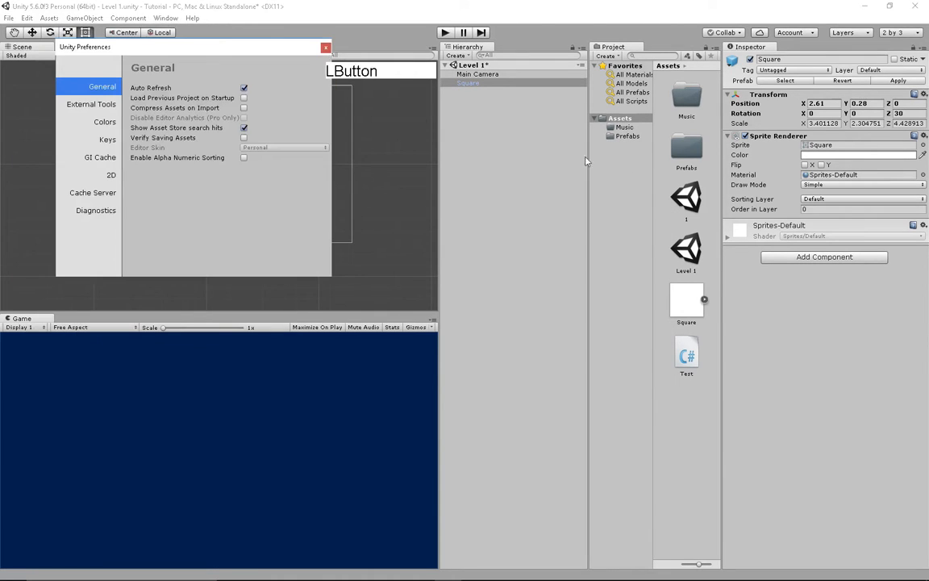
pyautogui.click(74, 103)
pyautogui.click(292, 89)
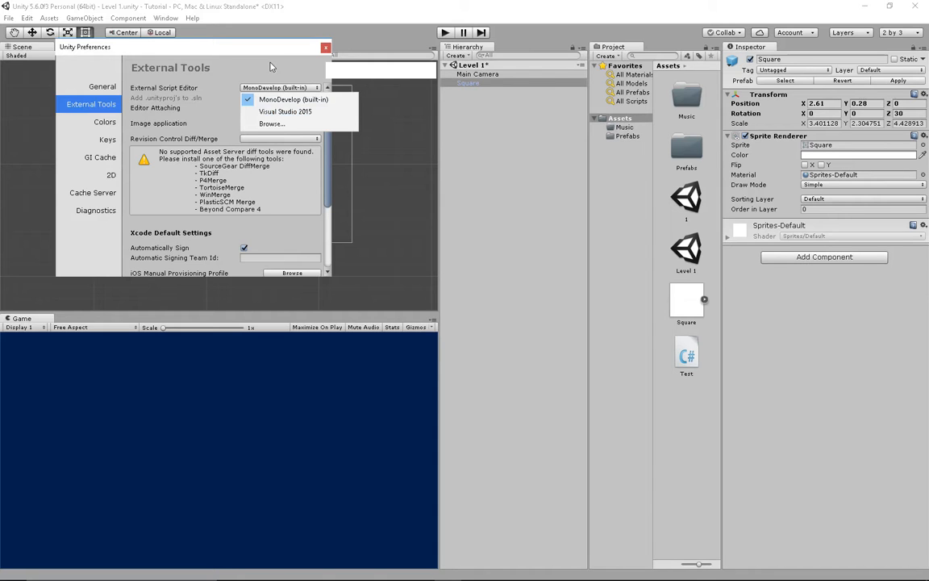
pyautogui.click(241, 58)
# - Scroll to the Android SDK and JDK paths, then switch over to Google Chrome
pyautogui.scroll(-3, 202, 149)
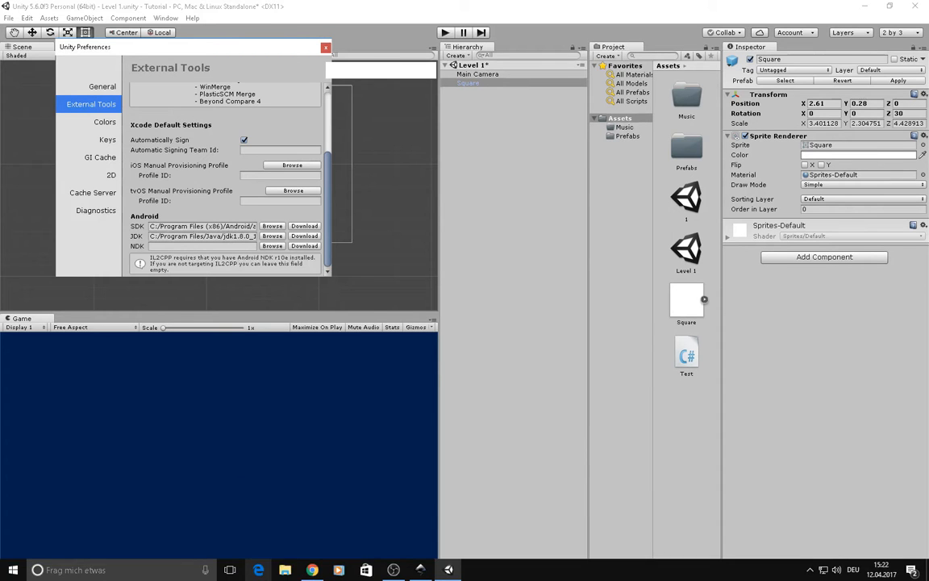
pyautogui.click(312, 570)
pyautogui.click(114, 7)
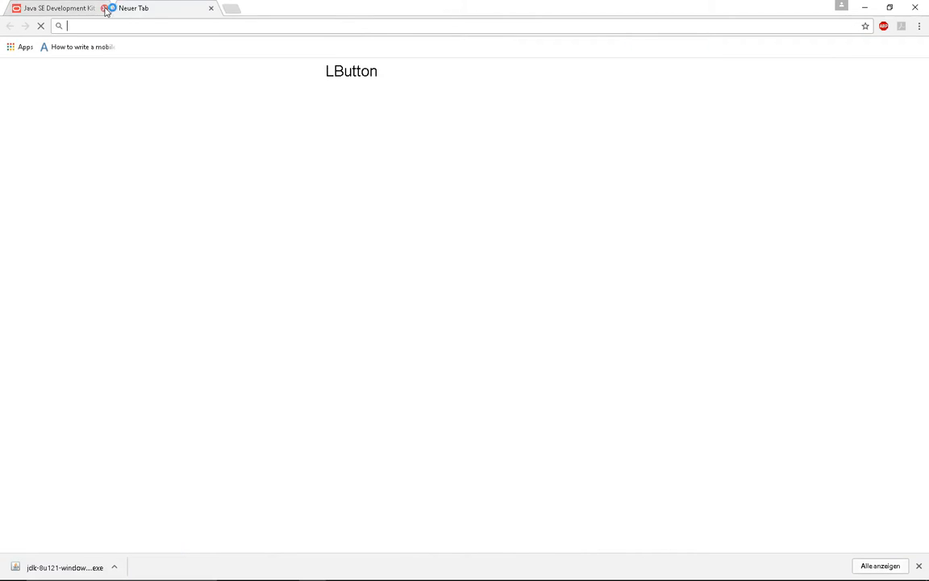
# - Search 'jdk', open Oracle's JDK 8 downloads page and accept the 8u121 license
pyautogui.click(105, 9)
pyautogui.write('jdk')
pyautogui.press('Return')
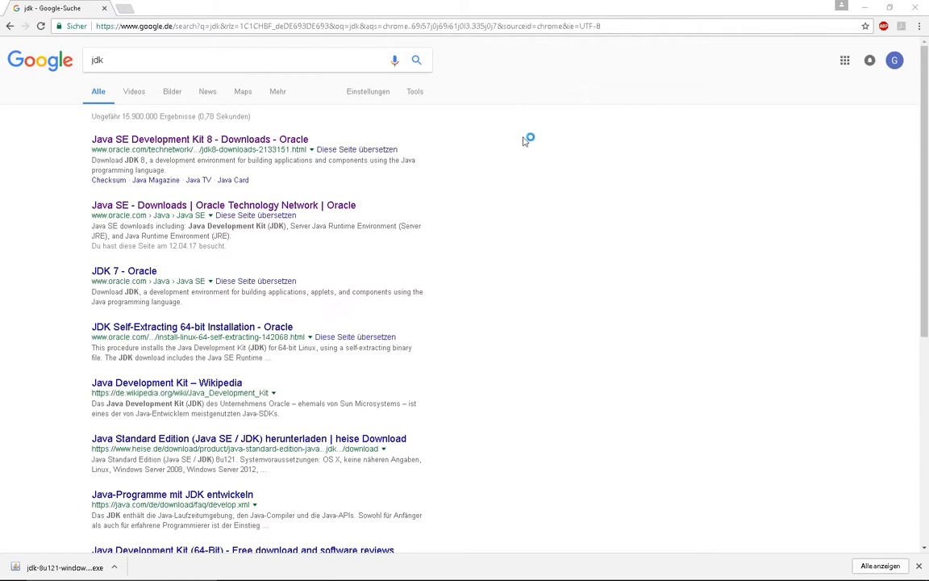
pyautogui.click(220, 139)
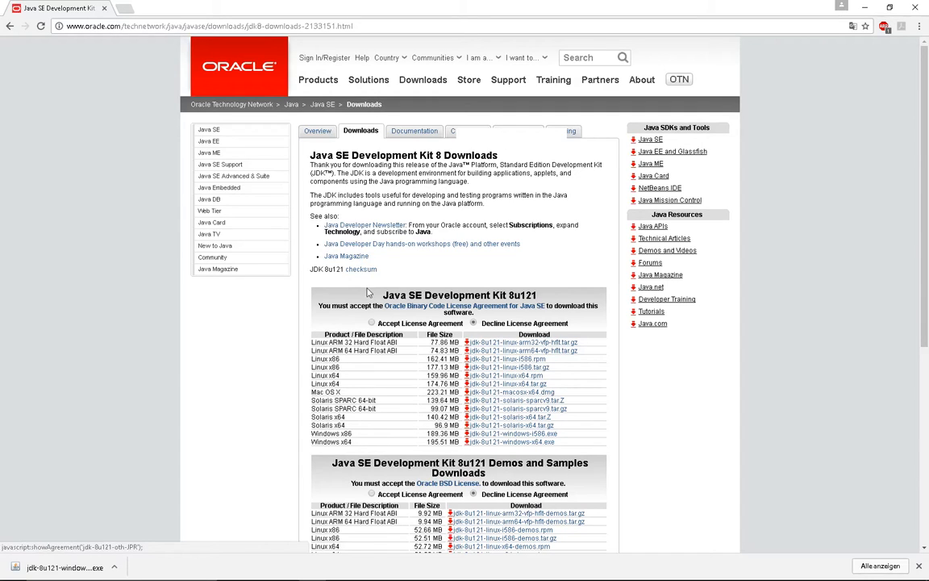
pyautogui.click(372, 323)
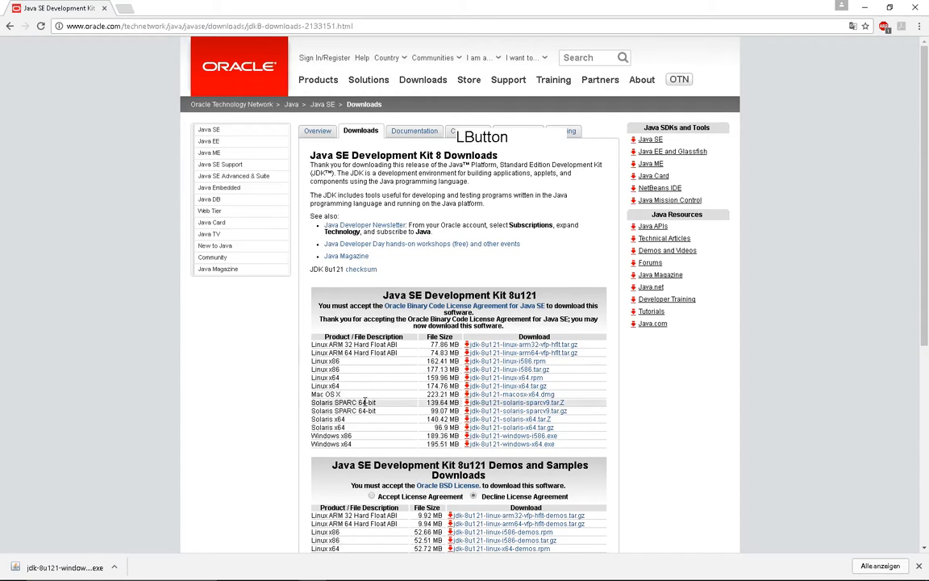
# - Compare the Windows x86 and x64 rows, then launch the downloaded JDK installer
pyautogui.moveTo(341, 436); pyautogui.dragTo(360, 438)
pyautogui.click(360, 438)
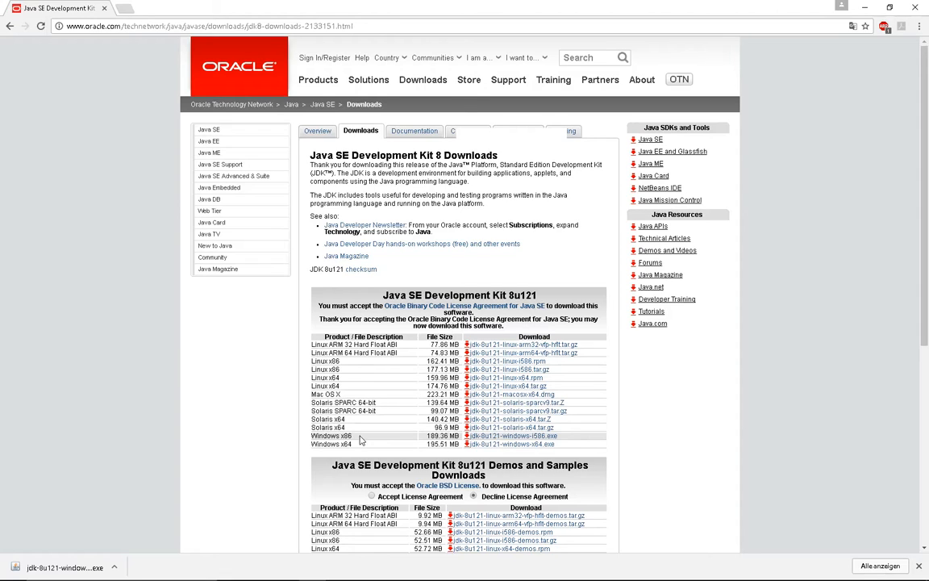
pyautogui.moveTo(339, 444); pyautogui.dragTo(354, 446)
pyautogui.doubleClick(346, 436)
pyautogui.doubleClick(346, 444)
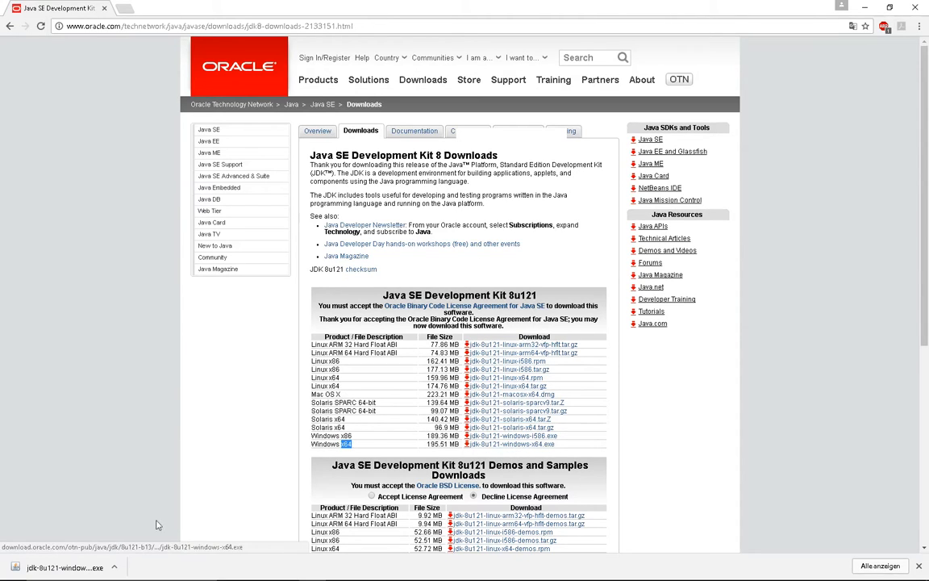
pyautogui.click(65, 568)
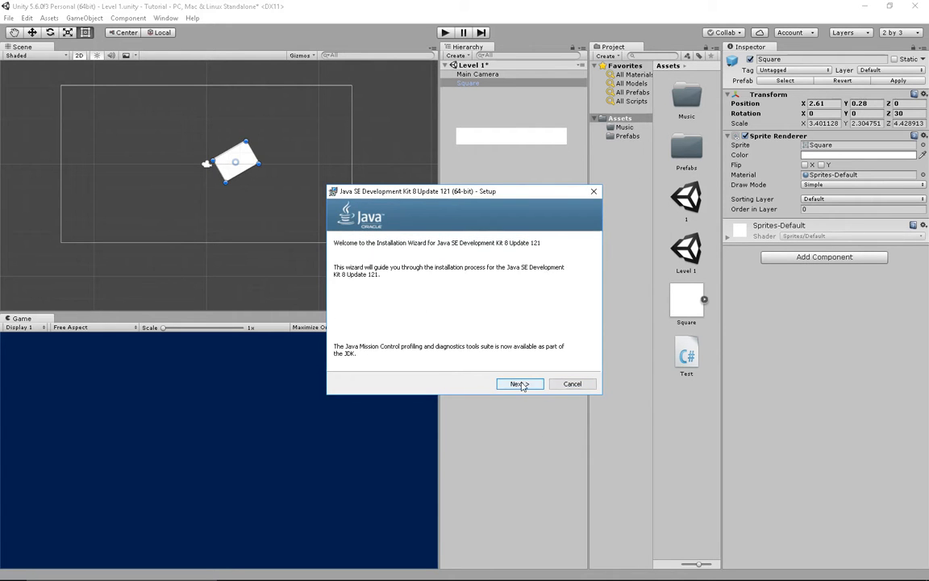
# - Install JDK 8 Update 121 without the Source Code feature and close the installer
pyautogui.click(523, 384)
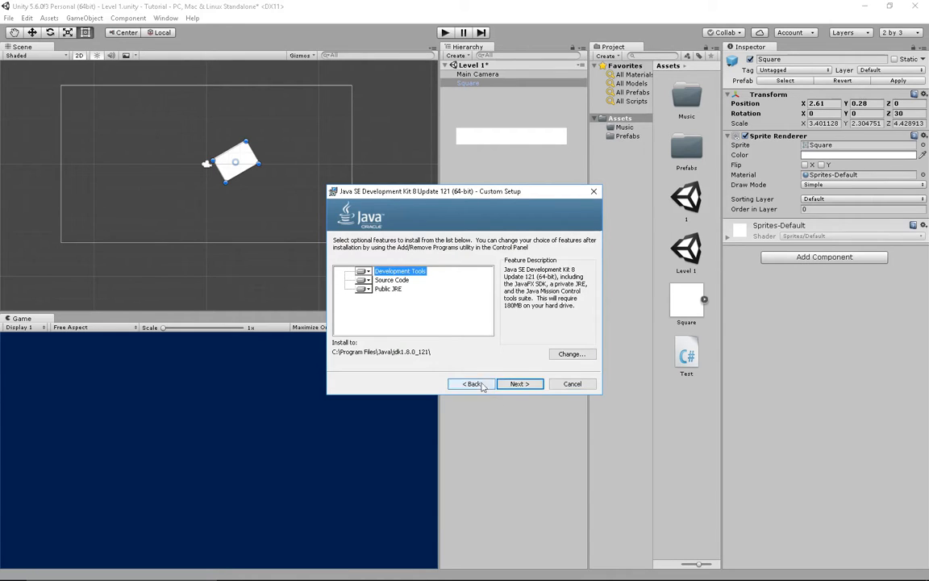
pyautogui.click(392, 280)
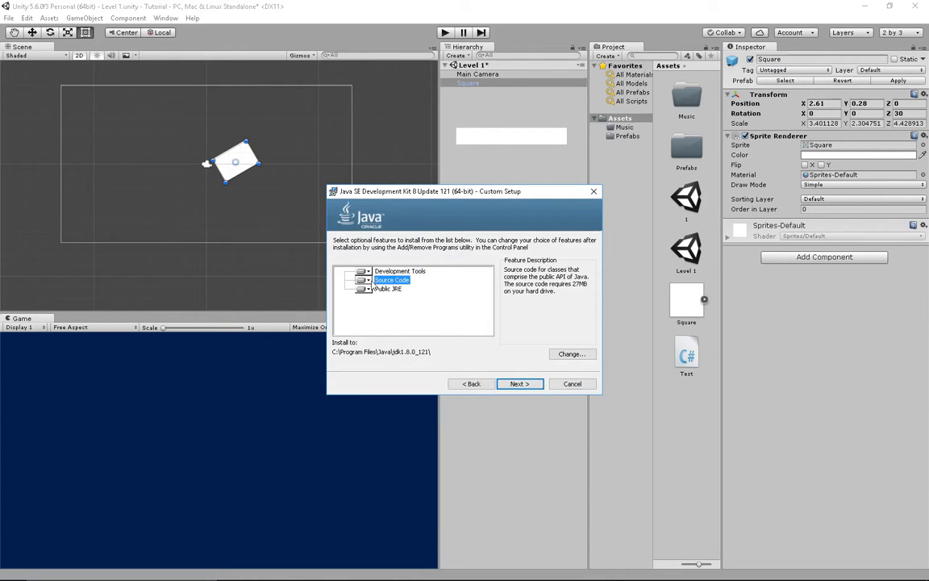
pyautogui.click(363, 280)
pyautogui.click(404, 319)
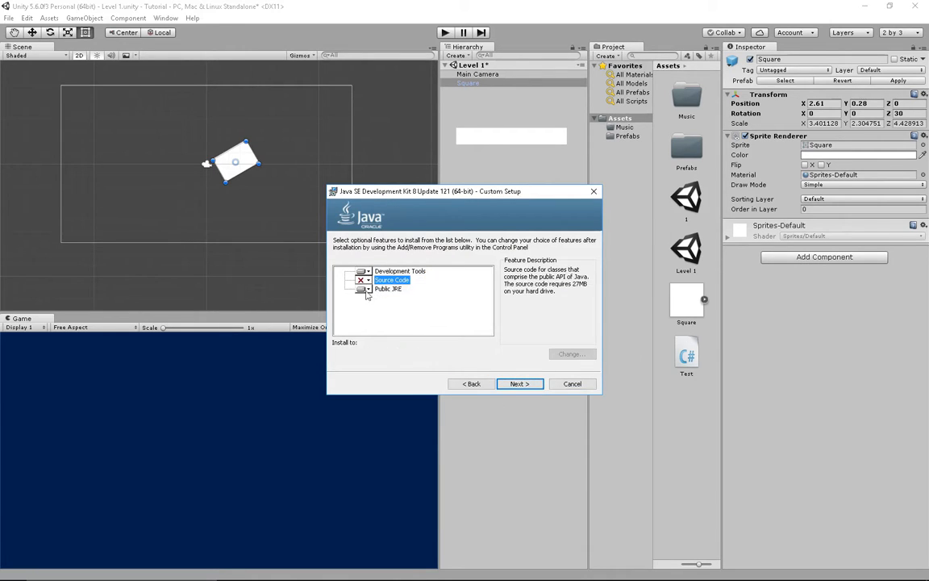
pyautogui.click(518, 385)
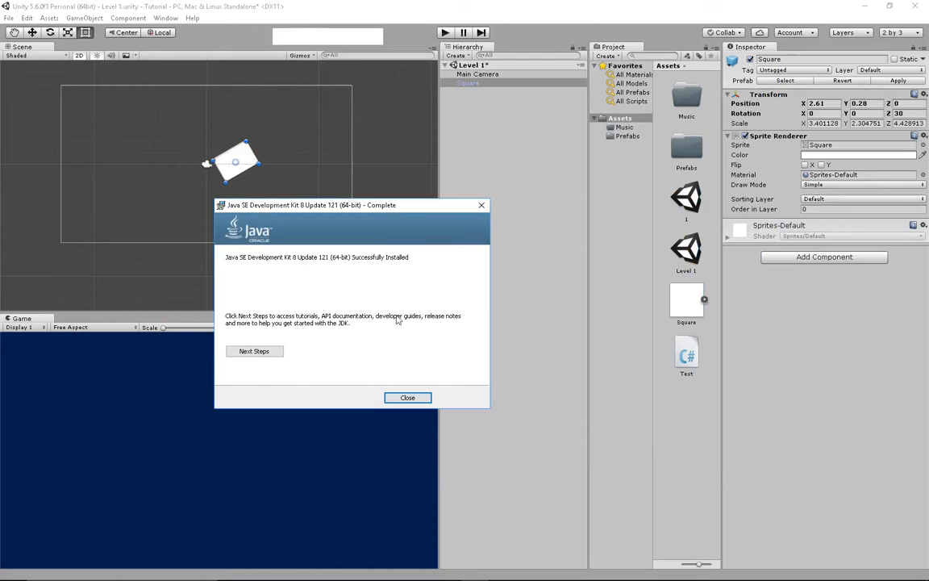
pyautogui.click(687, 355)
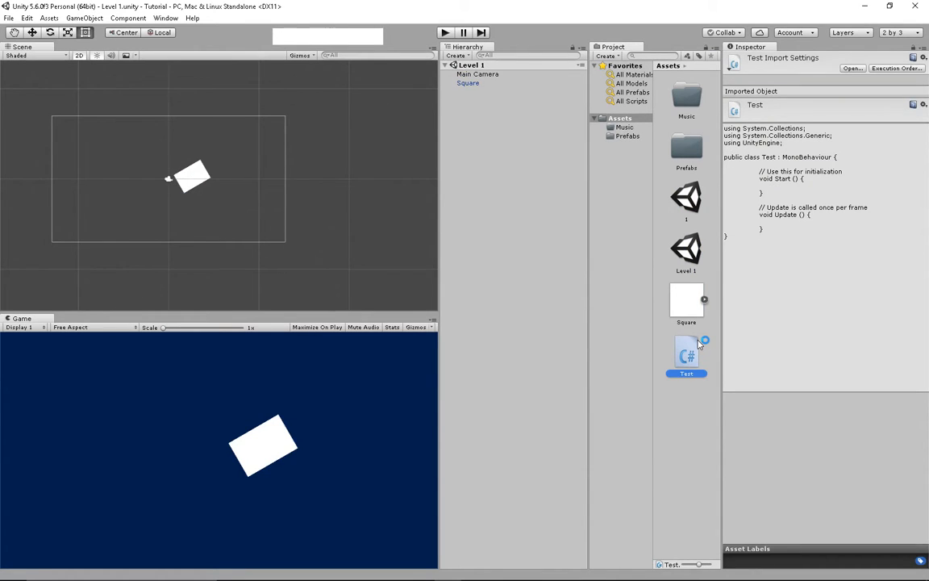
# - Open Test in MonoDevelop, add print ("Hello Youtube!"); inside Start, and save
pyautogui.doubleClick(699, 345)
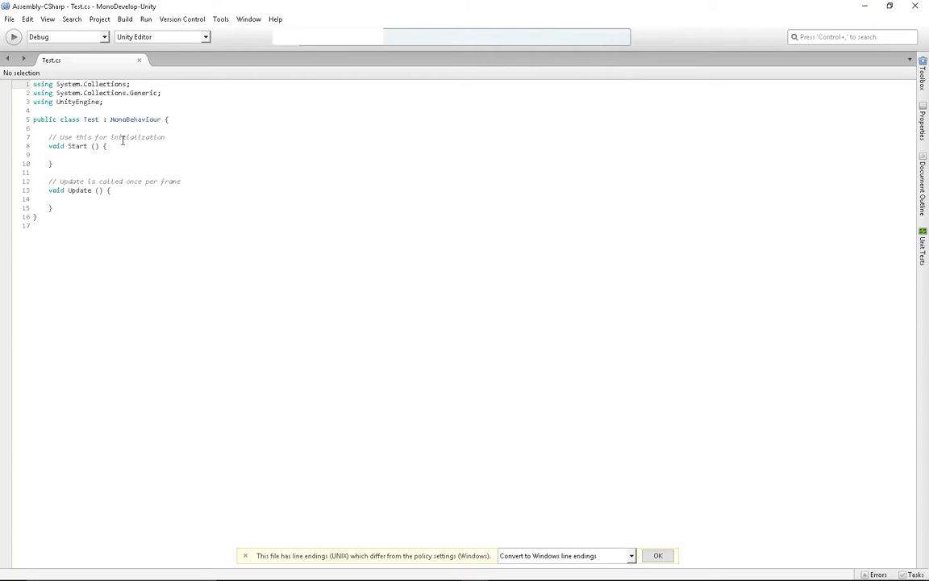
pyautogui.moveTo(100, 261); pyautogui.dragTo(9, 56)
pyautogui.click(101, 209)
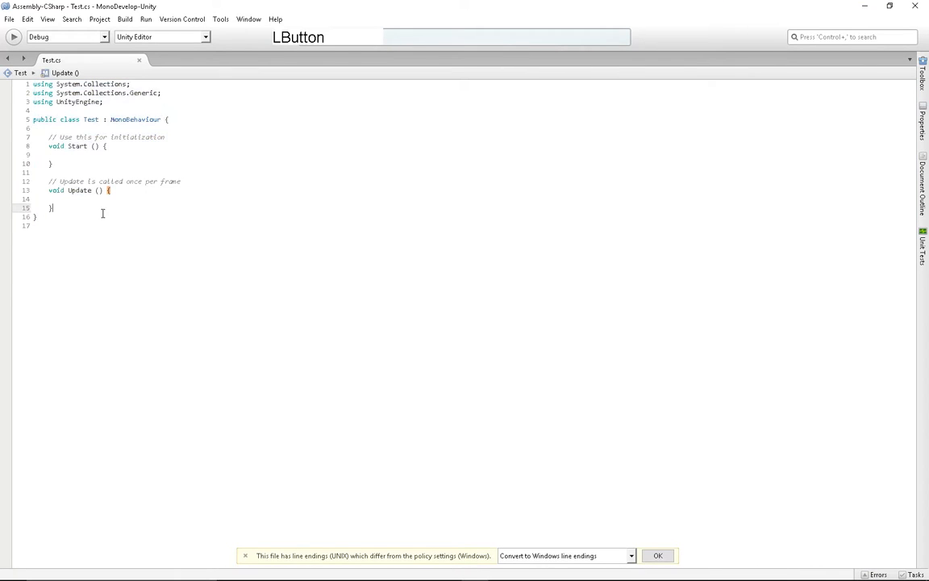
pyautogui.click(101, 153)
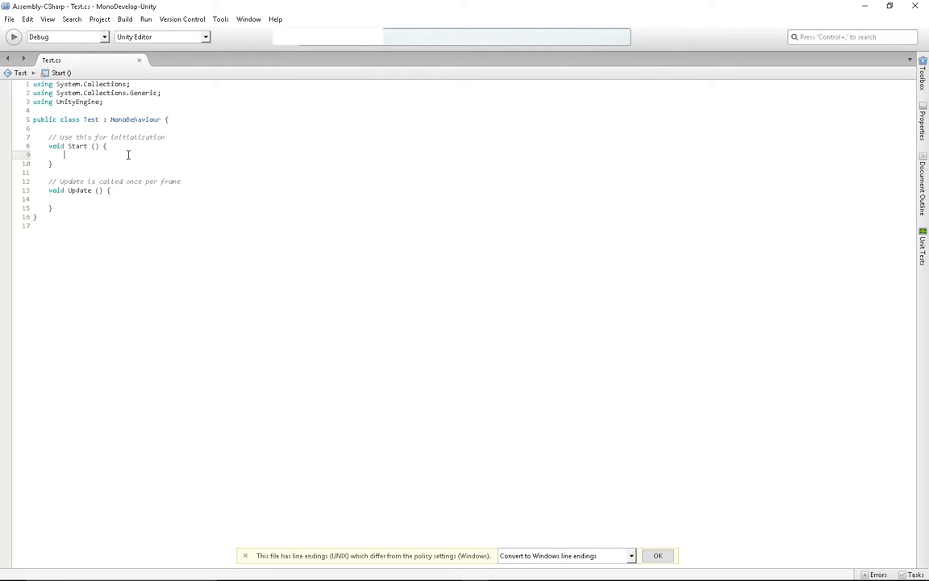
pyautogui.write('print ("");')
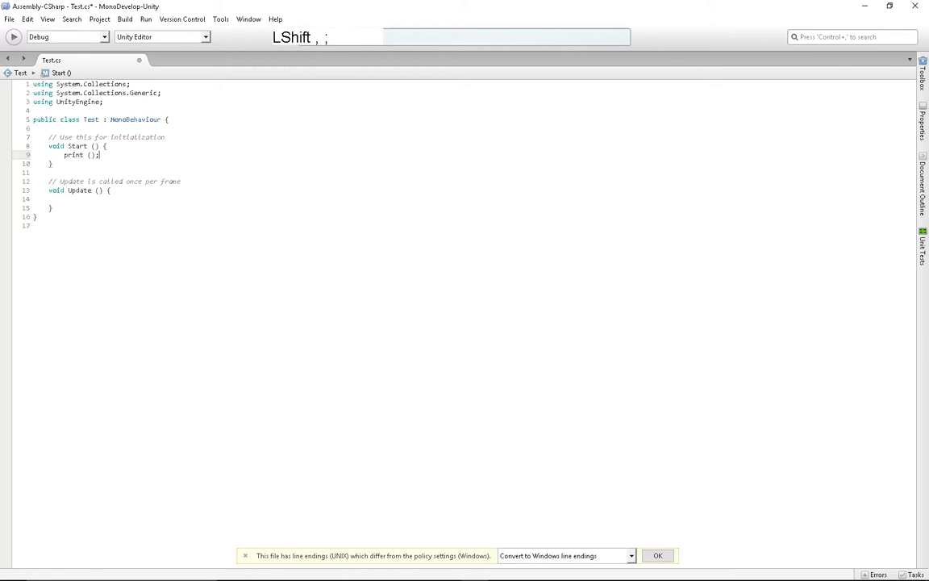
pyautogui.press('Left')
pyautogui.press('Left')
pyautogui.write('""')
pyautogui.press('Left')
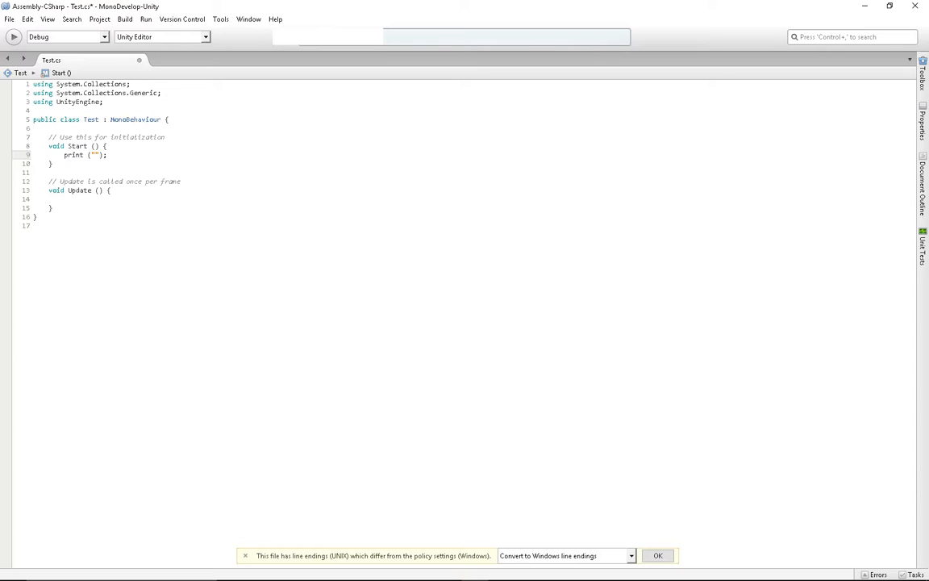
pyautogui.write('Hello Youtube!')
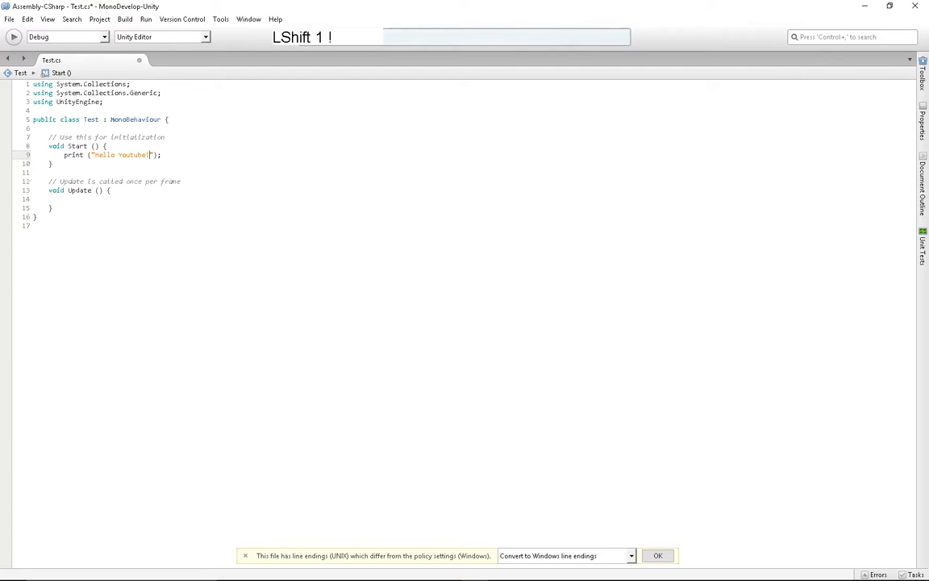
pyautogui.hotkey('ctrl', 's')
pyautogui.click(819, 5)
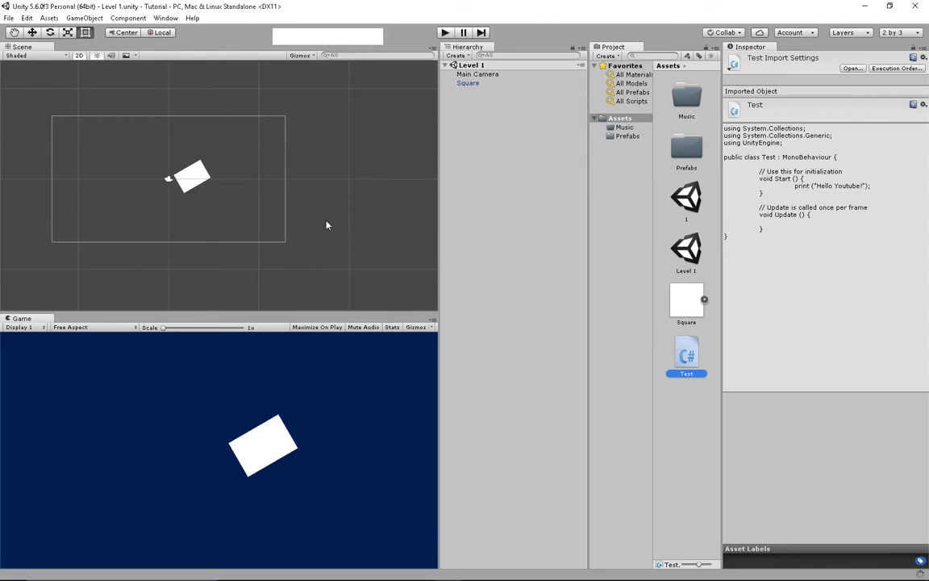
# - Run Level 1 briefly in Play mode, then stop it again
pyautogui.click(445, 33)
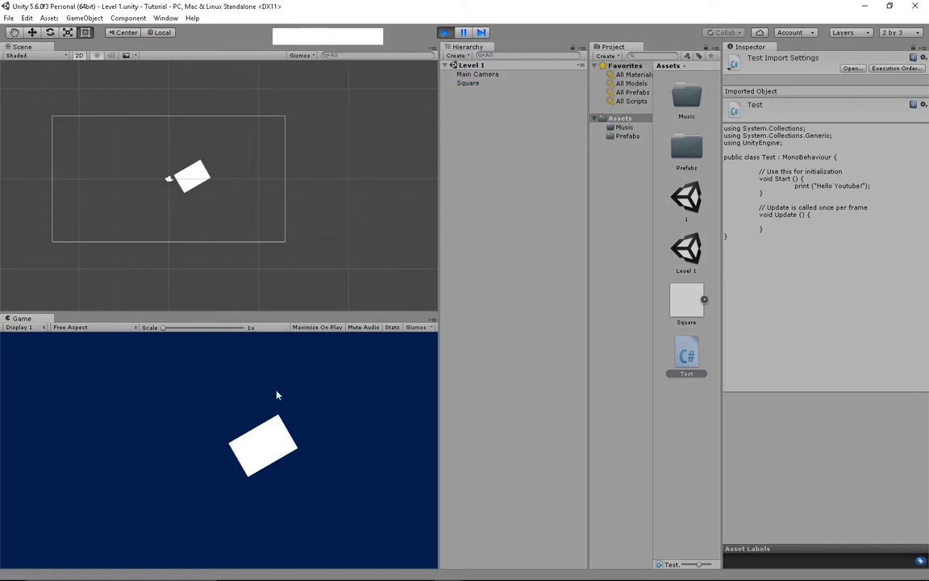
pyautogui.click(445, 32)
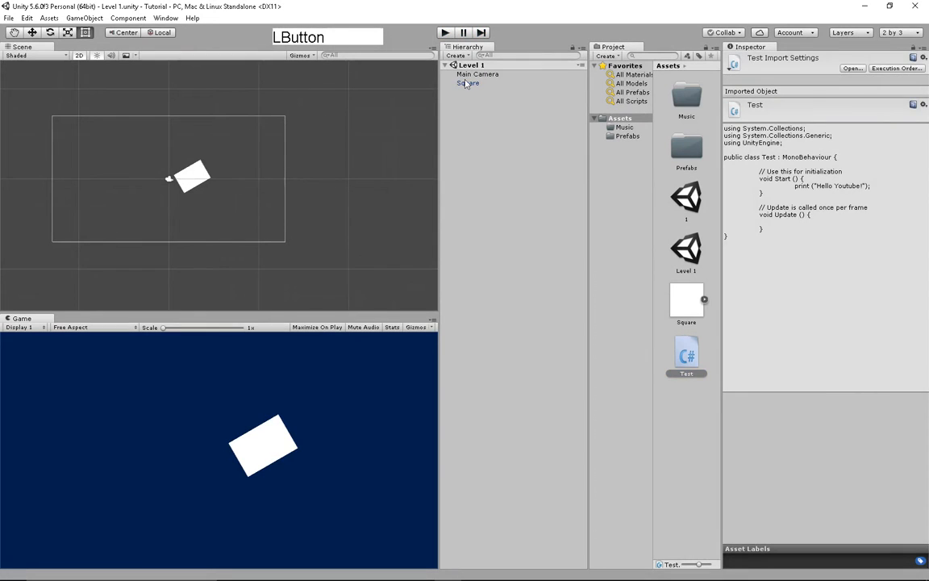
# - Select the Square and drop the Test script onto it as a new component
pyautogui.click(467, 83)
pyautogui.moveTo(687, 386); pyautogui.dragTo(813, 276)
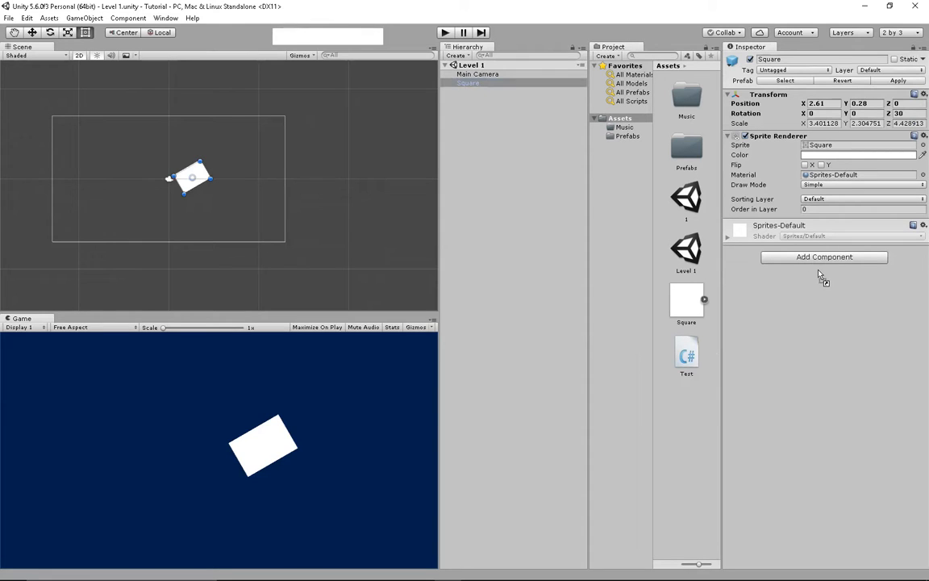
pyautogui.moveTo(826, 283); pyautogui.dragTo(837, 279)
pyautogui.moveTo(725, 368); pyautogui.dragTo(838, 283)
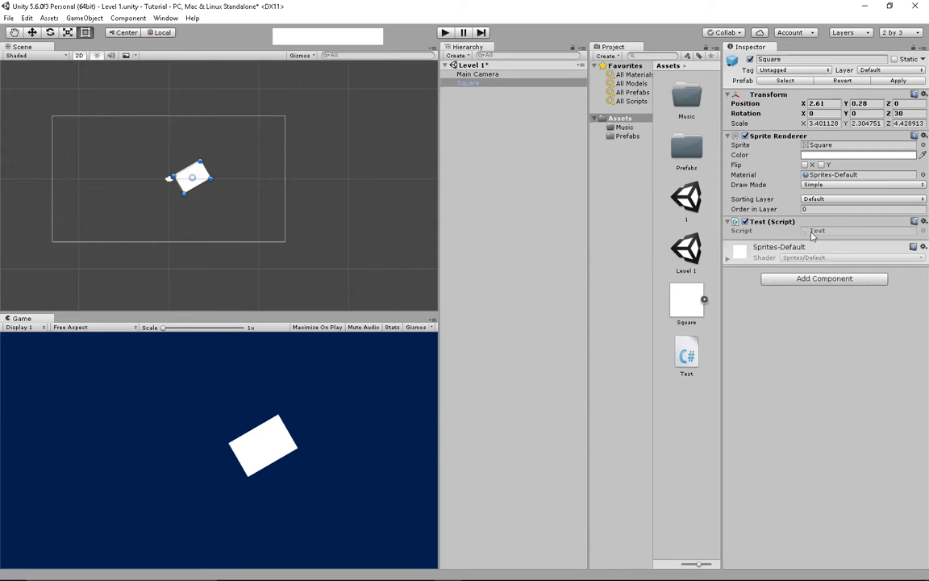
pyautogui.click(777, 221)
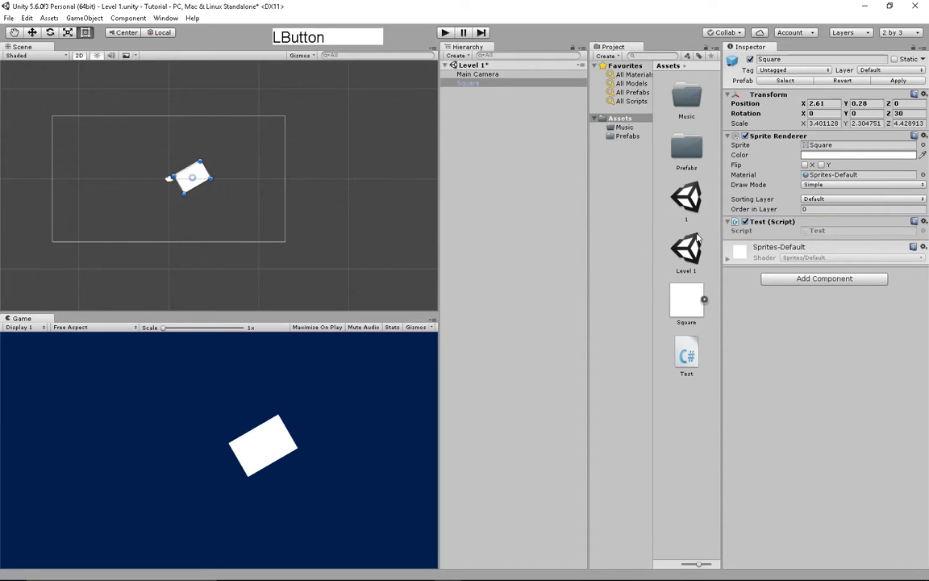
# - Play Level 1 and open the Console to see the "Hello Youtube!" log
pyautogui.click(446, 34)
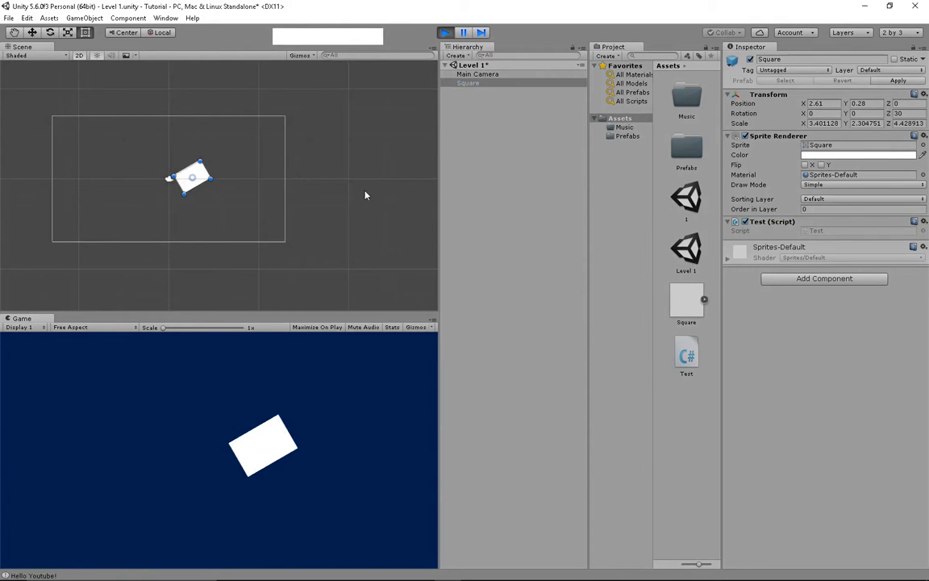
pyautogui.moveTo(310, 39); pyautogui.dragTo(324, 299)
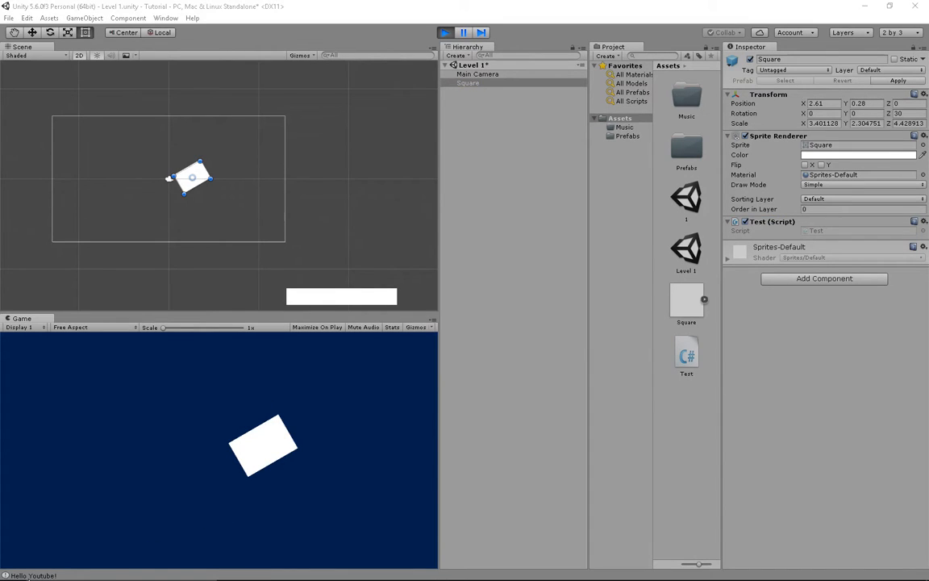
pyautogui.click(33, 576)
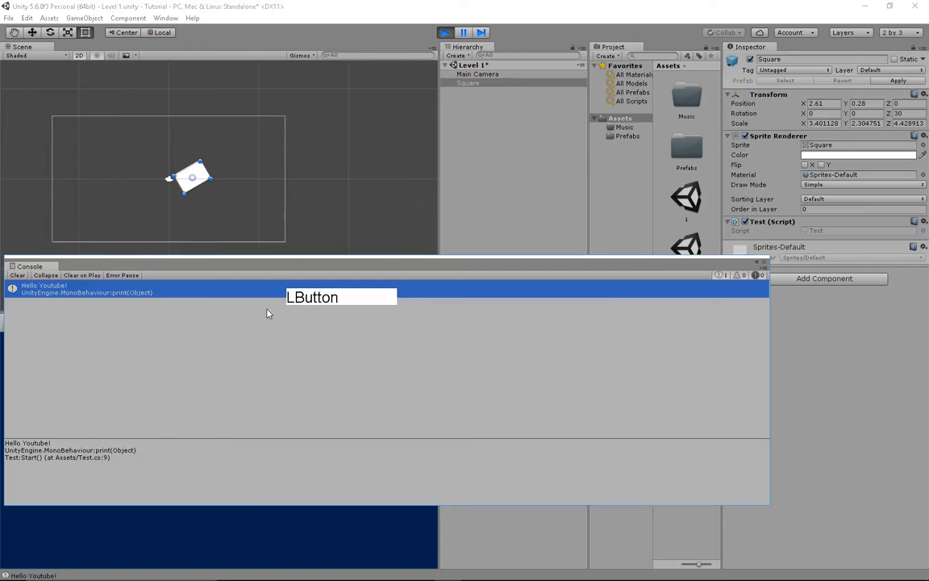
# - Clear the Console, toggle Clear on Play and info messages, close it, and select the Test script
pyautogui.click(18, 276)
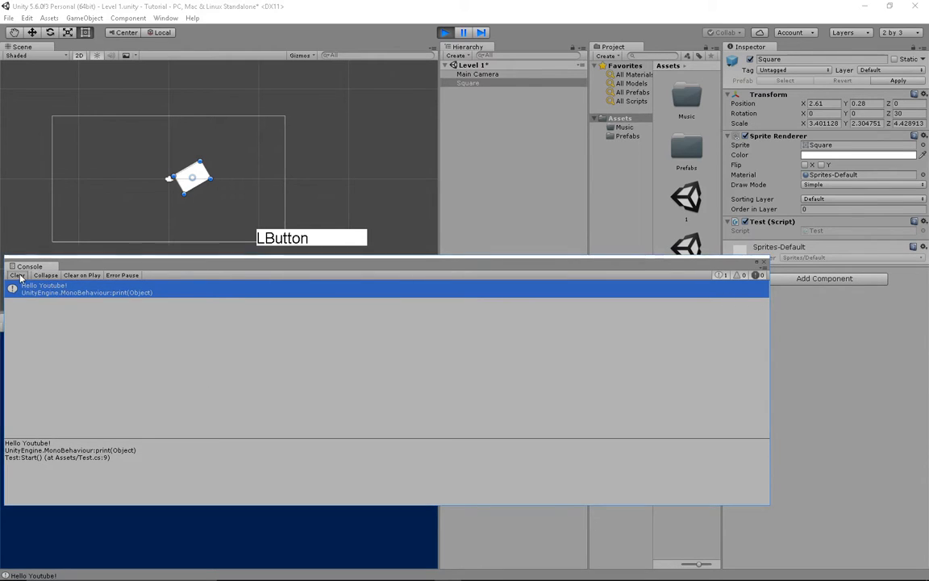
pyautogui.click(89, 278)
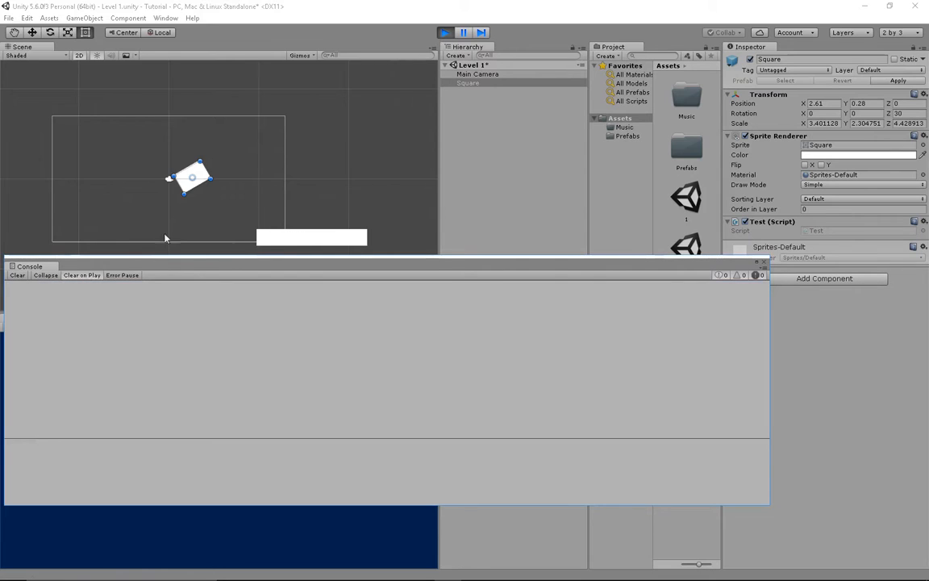
pyautogui.click(82, 277)
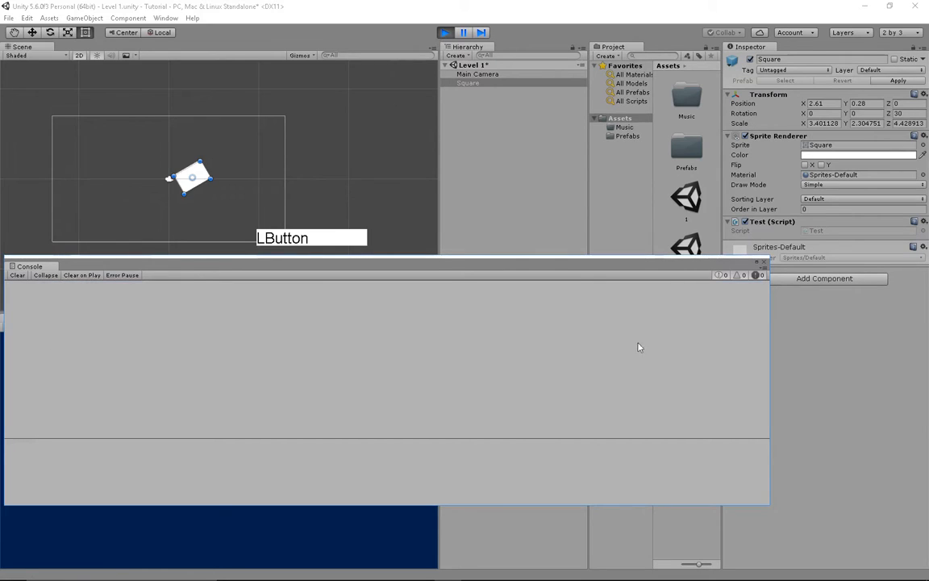
pyautogui.click(720, 276)
pyautogui.click(720, 277)
pyautogui.click(764, 262)
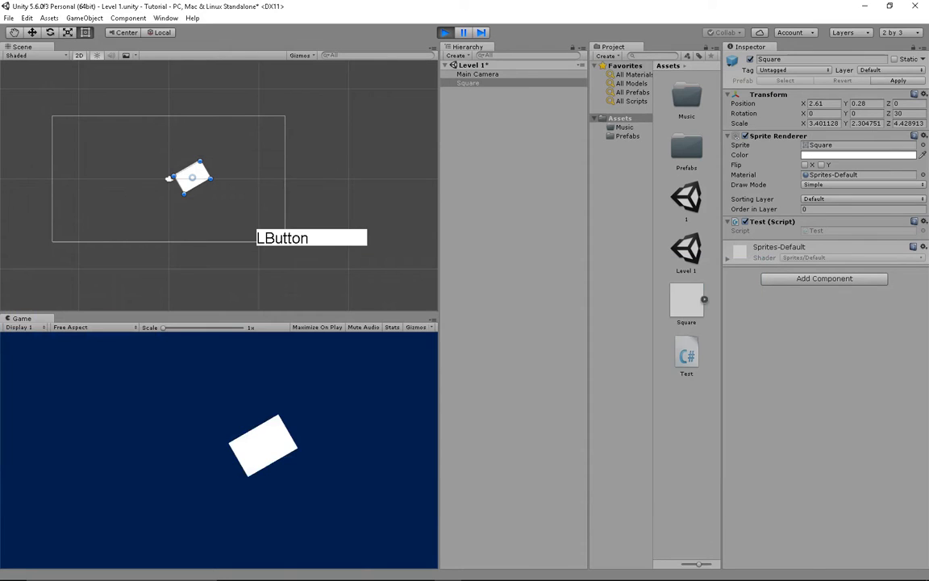
pyautogui.click(686, 345)
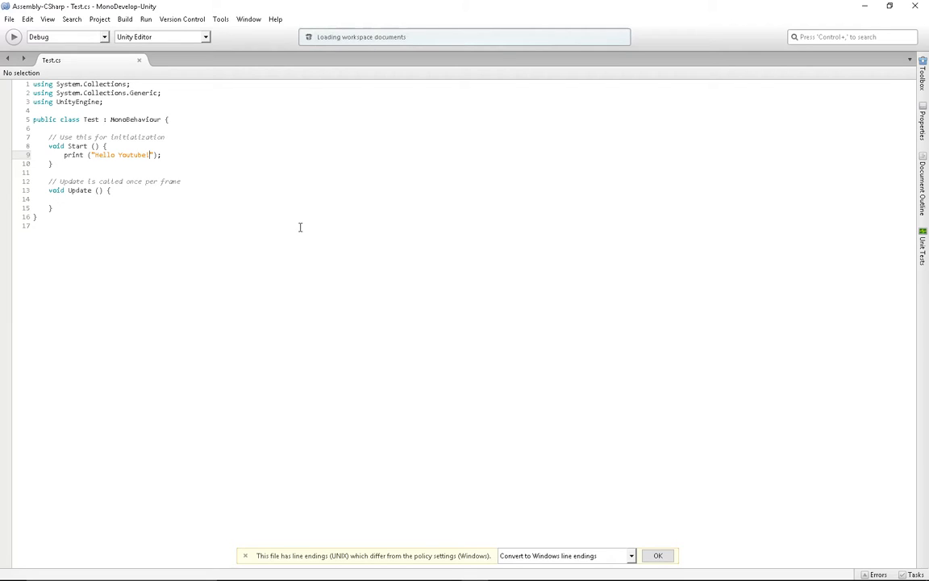
# - Change print to prisnt on line 9 of Test.cs, save, and try Play in Unity
pyautogui.moveTo(301, 225); pyautogui.dragTo(317, 170)
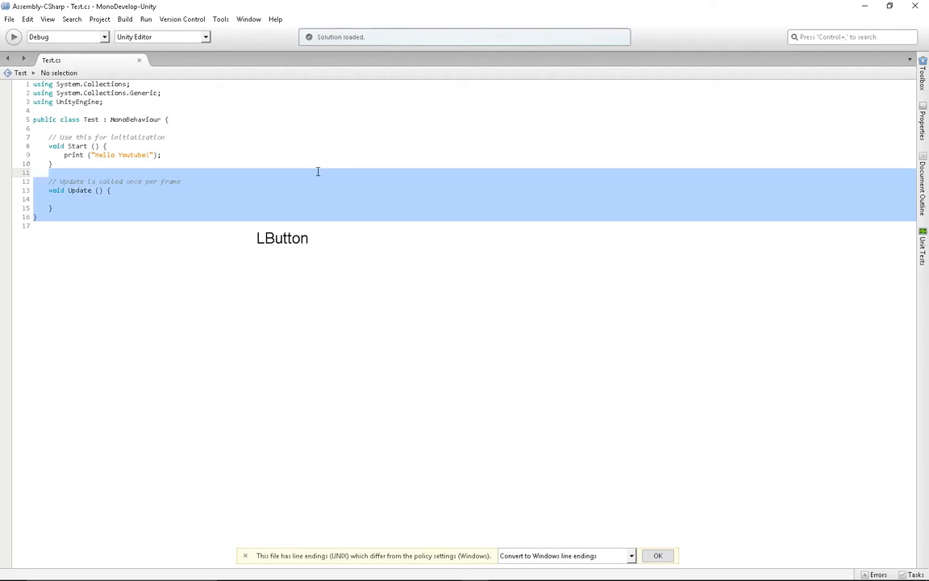
pyautogui.click(197, 149)
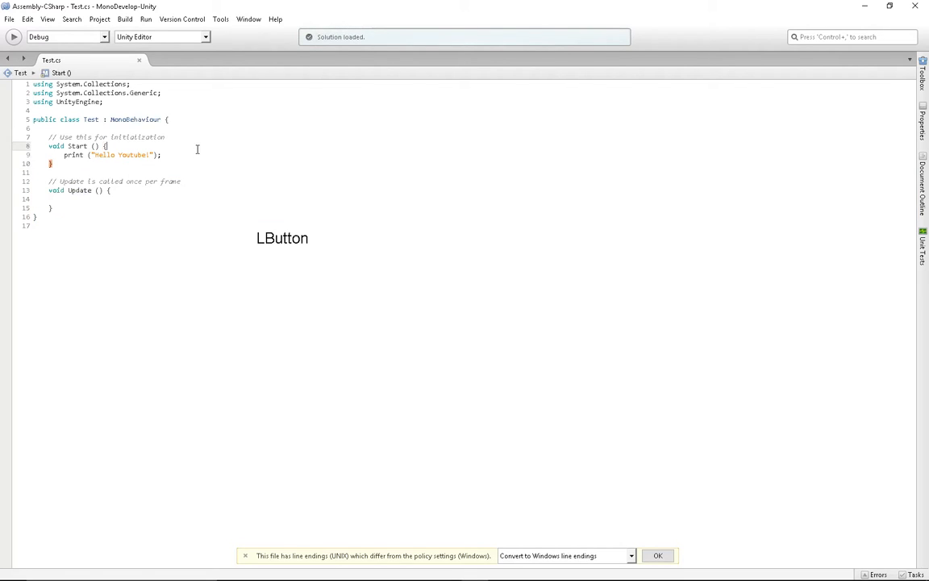
pyautogui.click(74, 154)
pyautogui.write('s')
pyautogui.click(470, 159)
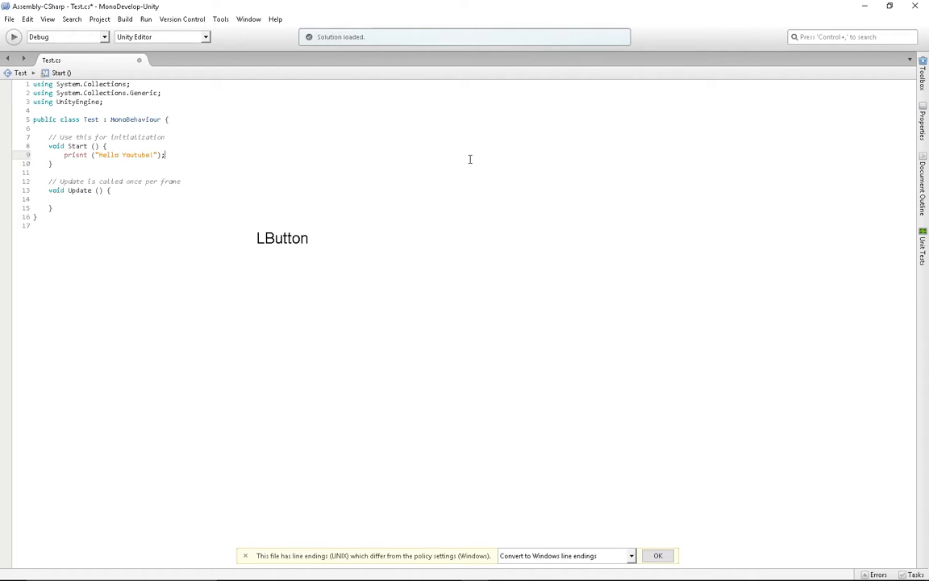
pyautogui.hotkey('ctrl', 's')
pyautogui.click(865, 6)
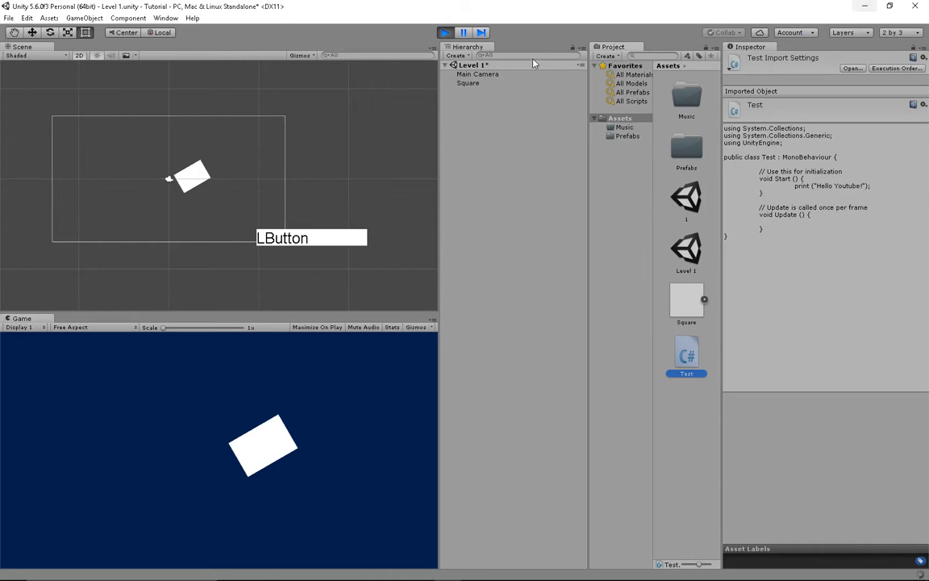
pyautogui.click(446, 32)
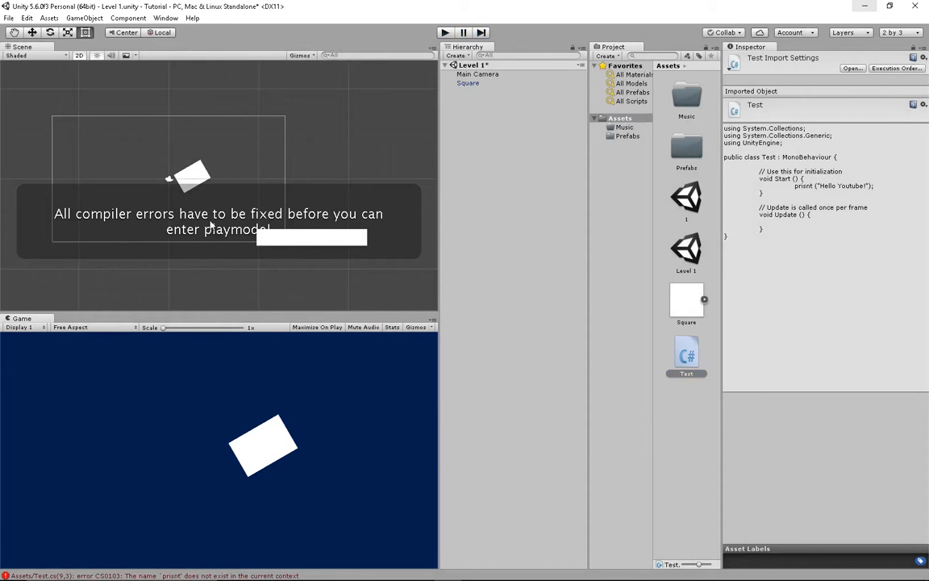
# - Open the Console and double-click the CS0103 prisnt error to jump to line 9 of Test.cs
pyautogui.moveTo(317, 233); pyautogui.dragTo(498, 328)
pyautogui.click(234, 569)
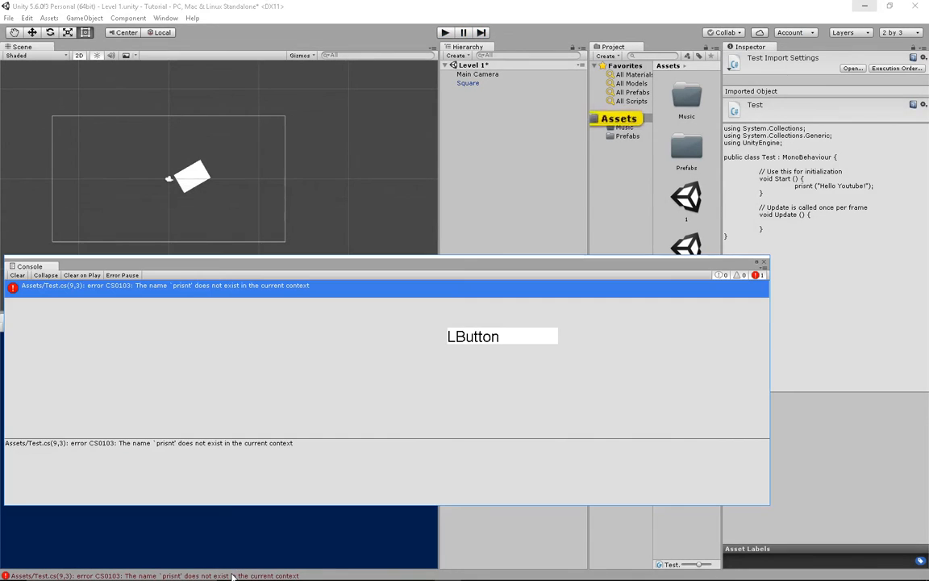
pyautogui.click(24, 278)
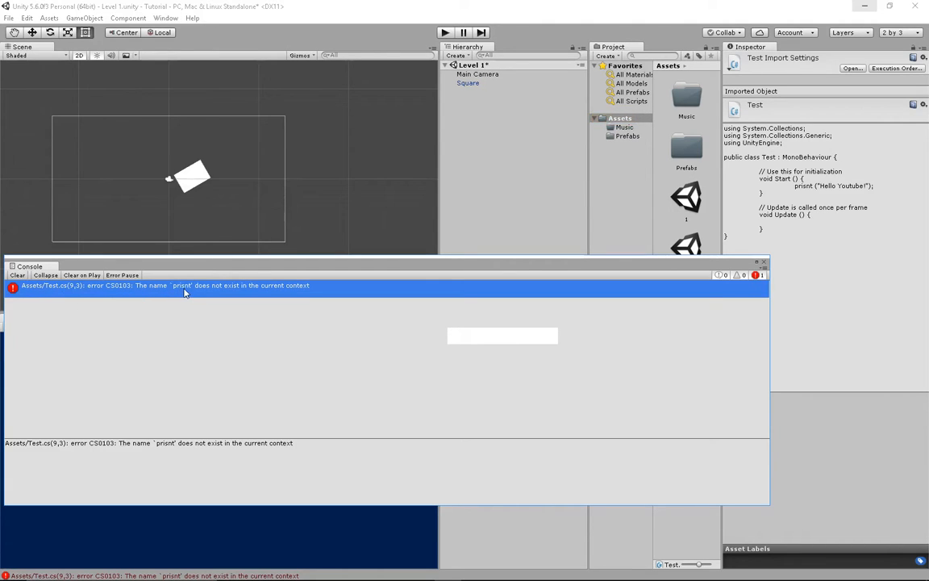
pyautogui.doubleClick(248, 286)
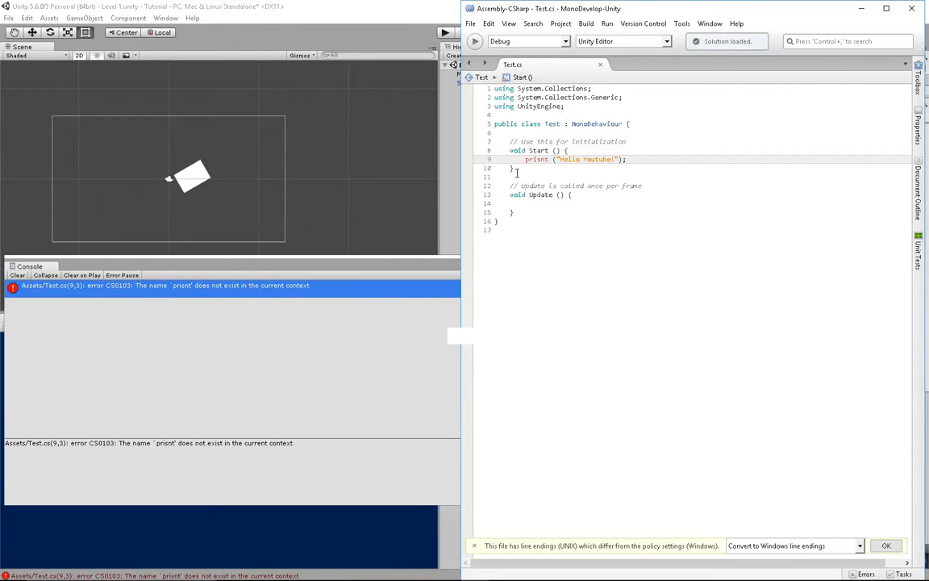
# - Delete the stray s so line 9 reads print again, save Test.cs, and return to Unity
pyautogui.click(541, 160)
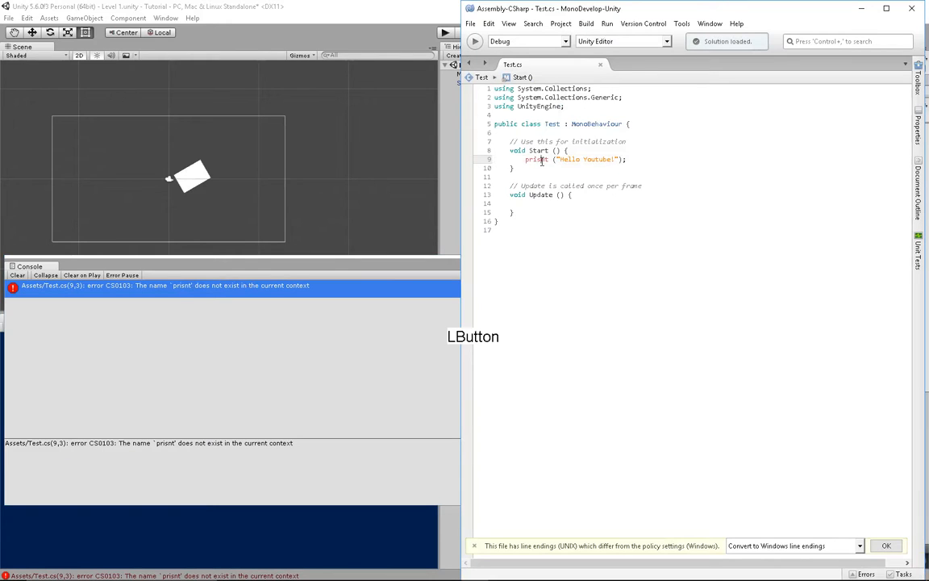
pyautogui.press('BackSpace')
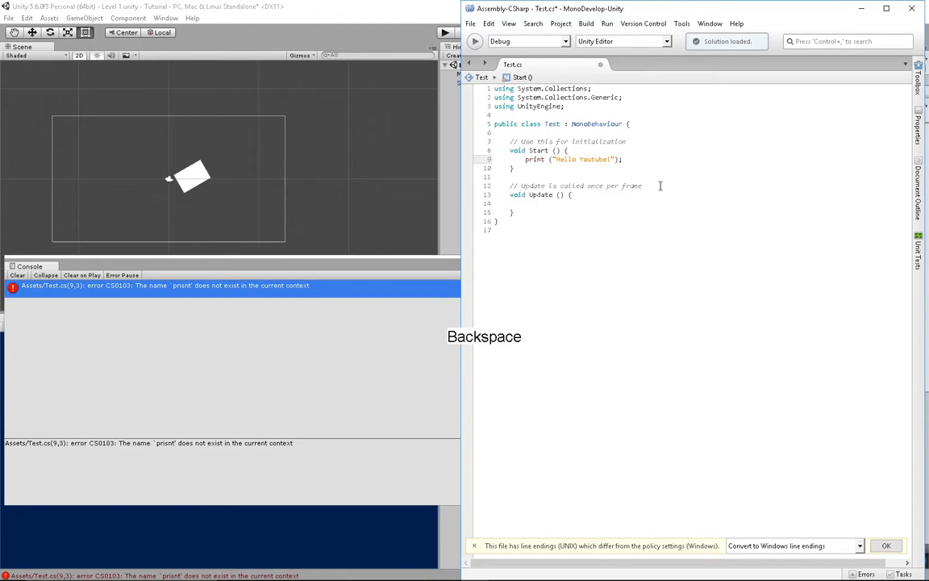
pyautogui.hotkey('ctrl', 's')
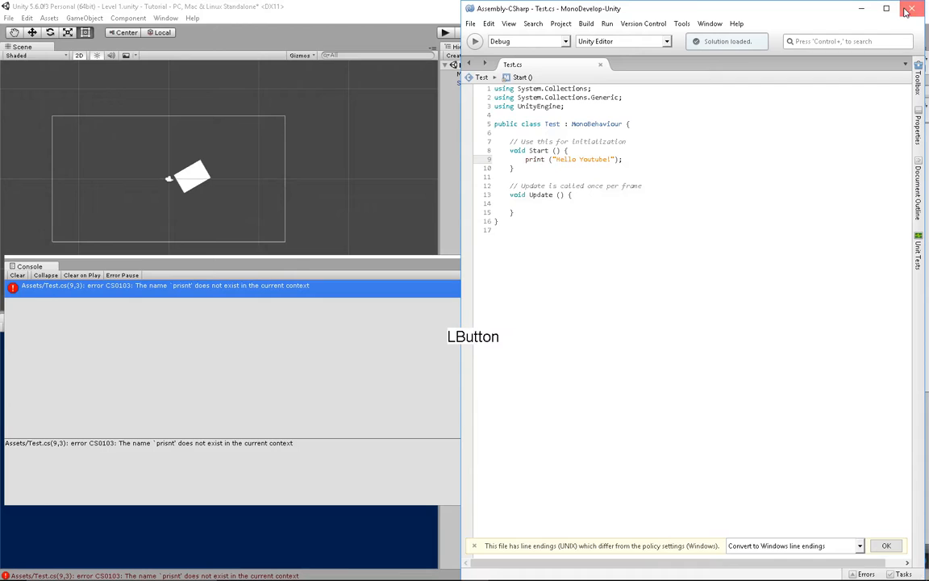
pyautogui.click(907, 11)
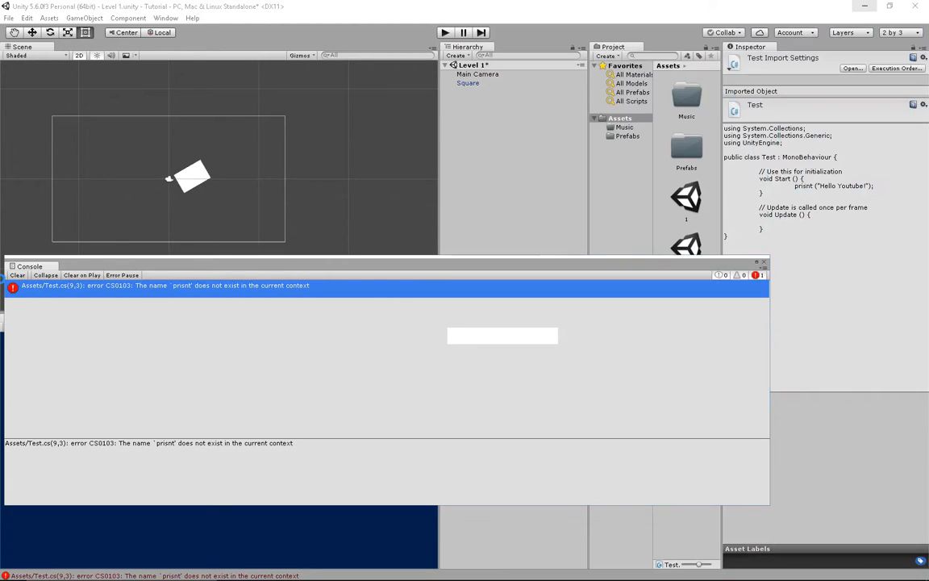
pyautogui.click(17, 275)
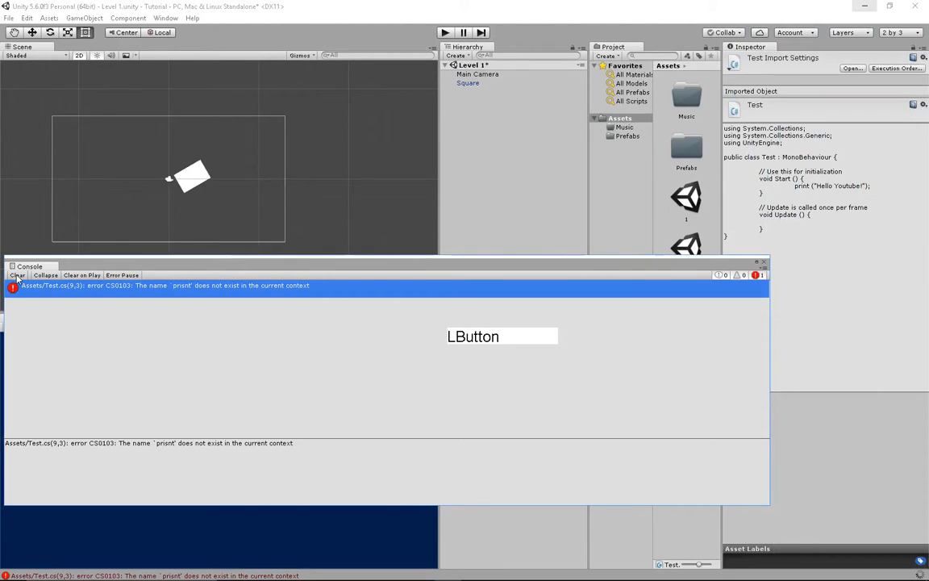
# - Clear the stale CS0103 error, close the Console, and start Play mode
pyautogui.click(17, 275)
pyautogui.click(17, 275)
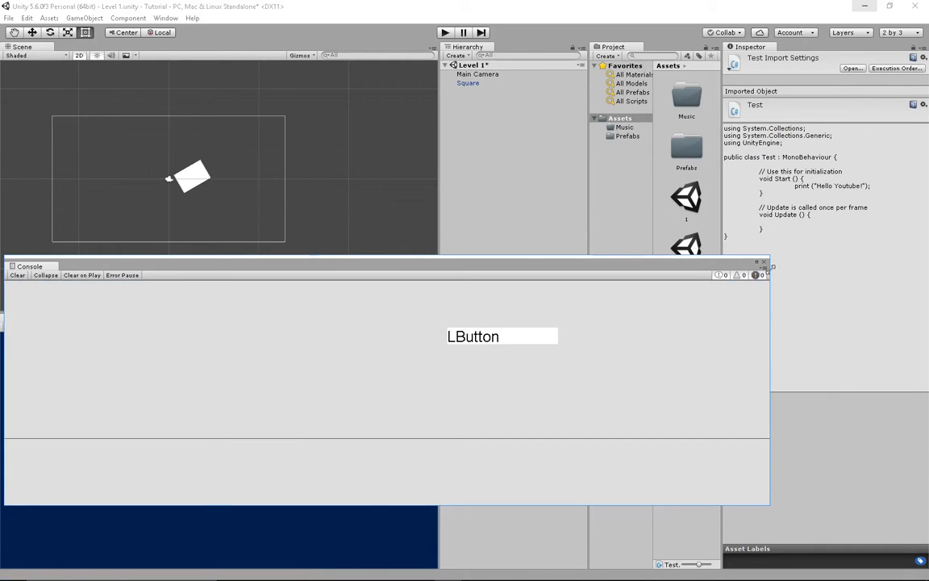
pyautogui.click(764, 262)
pyautogui.moveTo(489, 339); pyautogui.dragTo(546, 256)
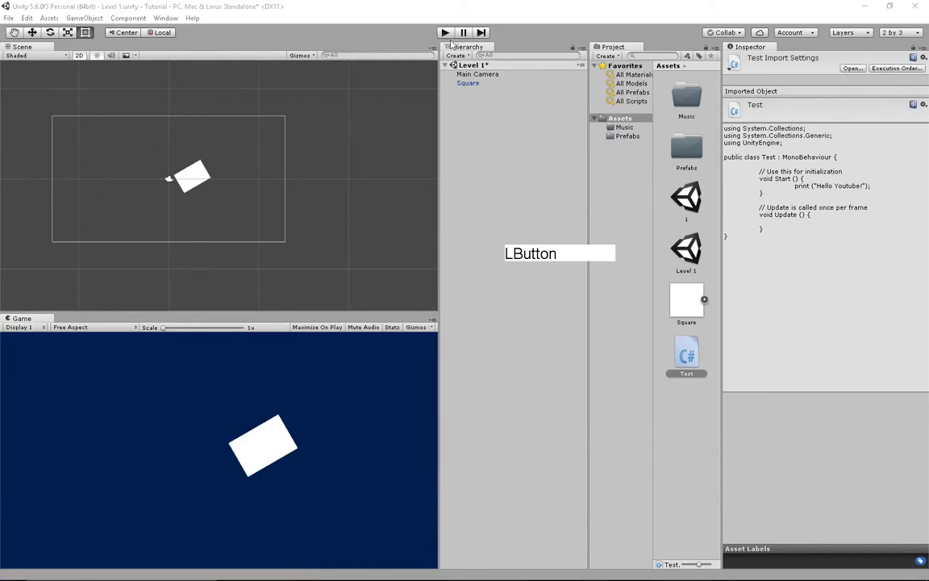
pyautogui.click(449, 37)
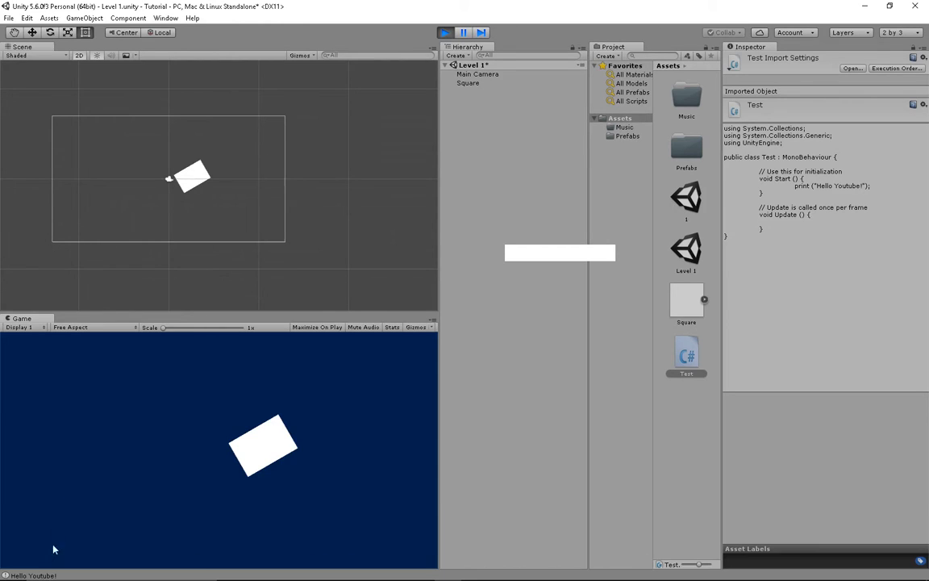
# - Check the "Hello Youtube!" log in the Console, then clear it
pyautogui.click(34, 576)
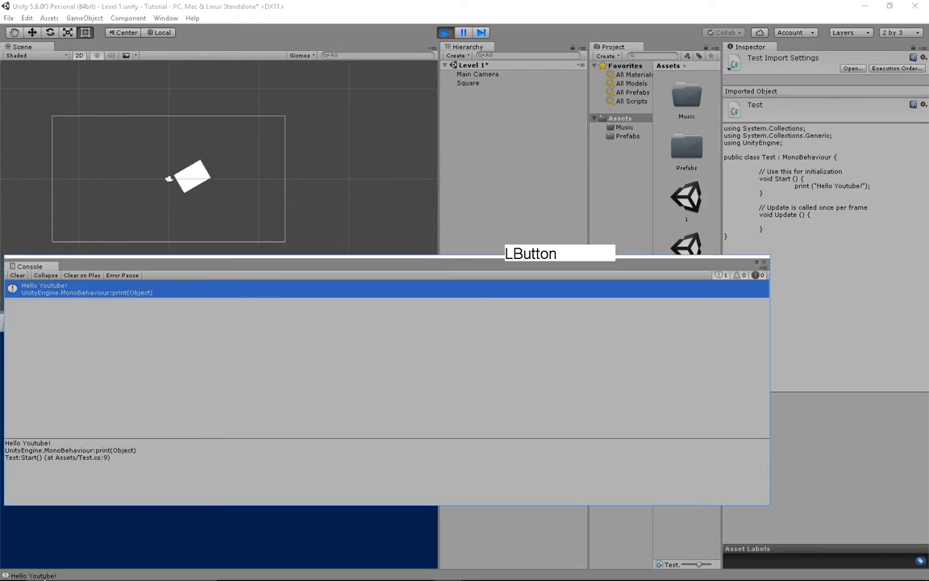
pyautogui.click(17, 275)
pyautogui.click(692, 250)
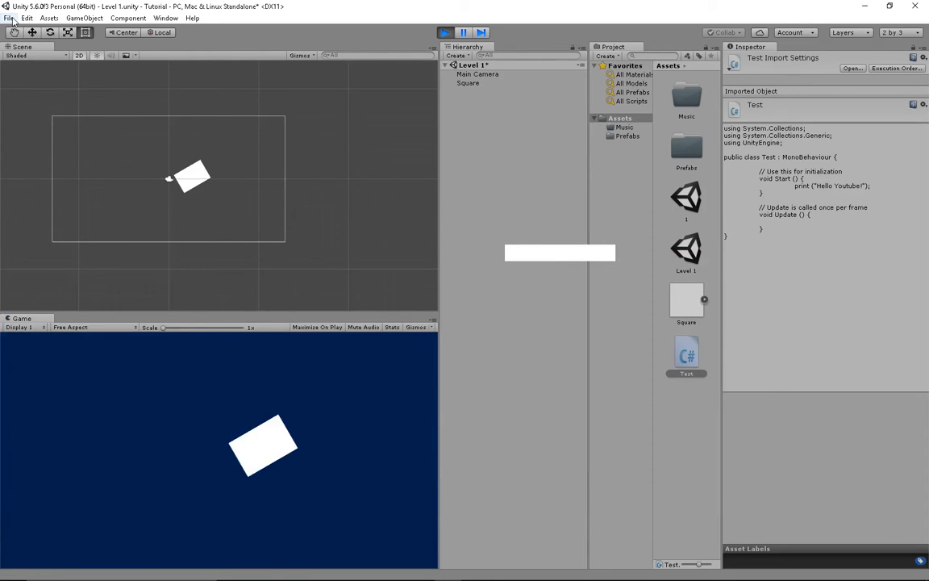
# - Select the Square and snap-rotate it back to 0 degrees
pyautogui.click(190, 177)
pyautogui.scroll(1, 190, 179)
pyautogui.moveTo(190, 179); pyautogui.dragTo(273, 188, button='middle')
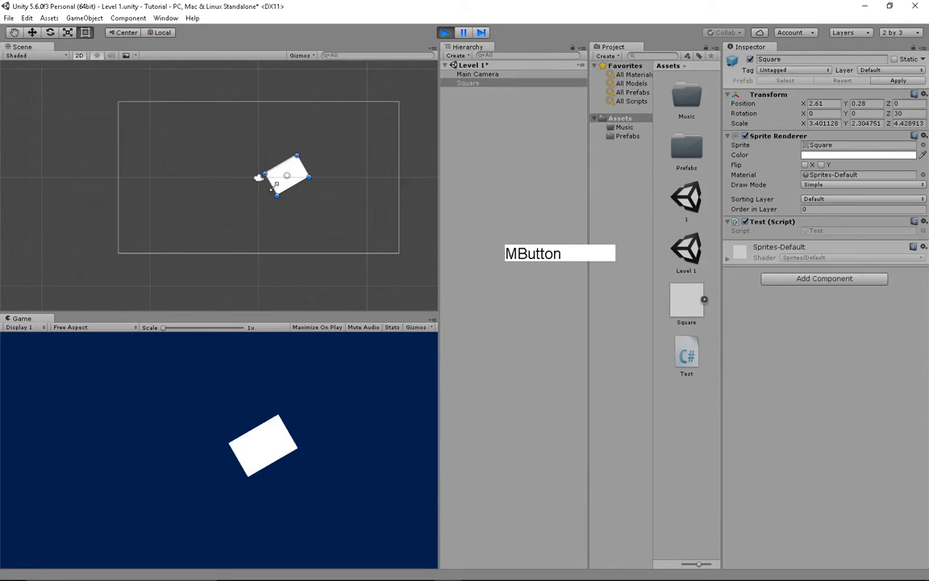
pyautogui.press('w')
pyautogui.click(451, 192)
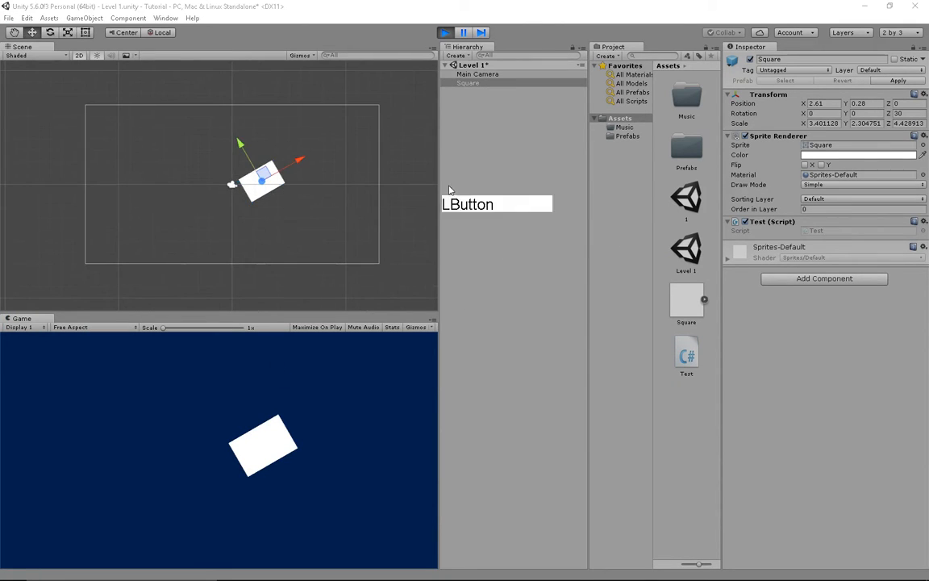
pyautogui.moveTo(334, 193); pyautogui.dragTo(317, 199, button='middle')
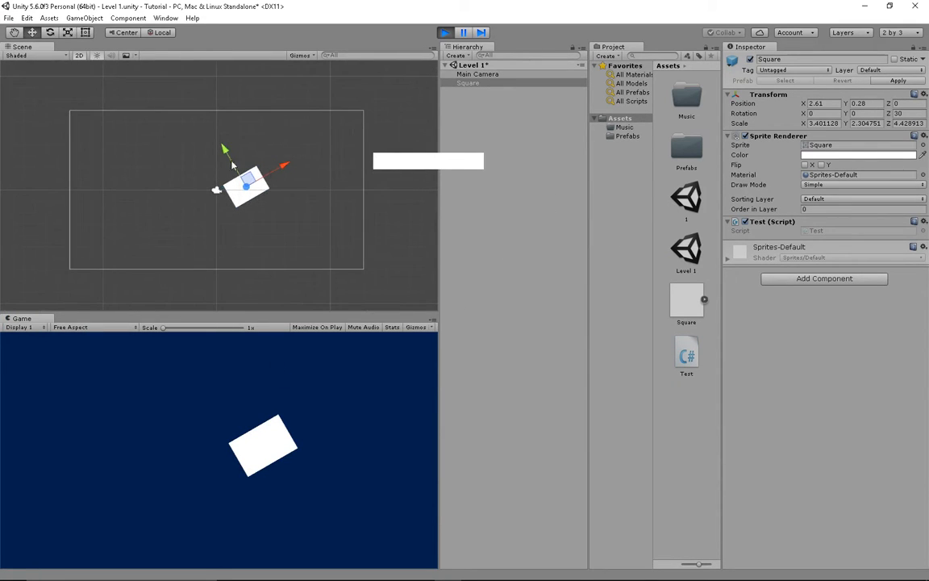
pyautogui.moveTo(269, 176); pyautogui.dragTo(212, 185, button='middle')
pyautogui.scroll(4, 211, 186)
pyautogui.press('e')
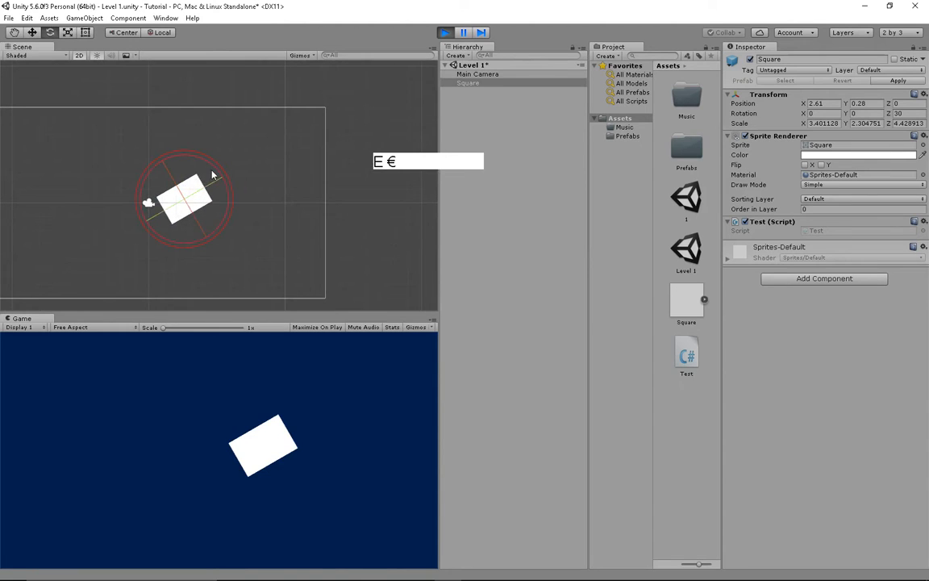
pyautogui.keyDown('ctrl'); pyautogui.moveTo(212, 174); pyautogui.dragTo(241, 213); pyautogui.keyUp('ctrl')
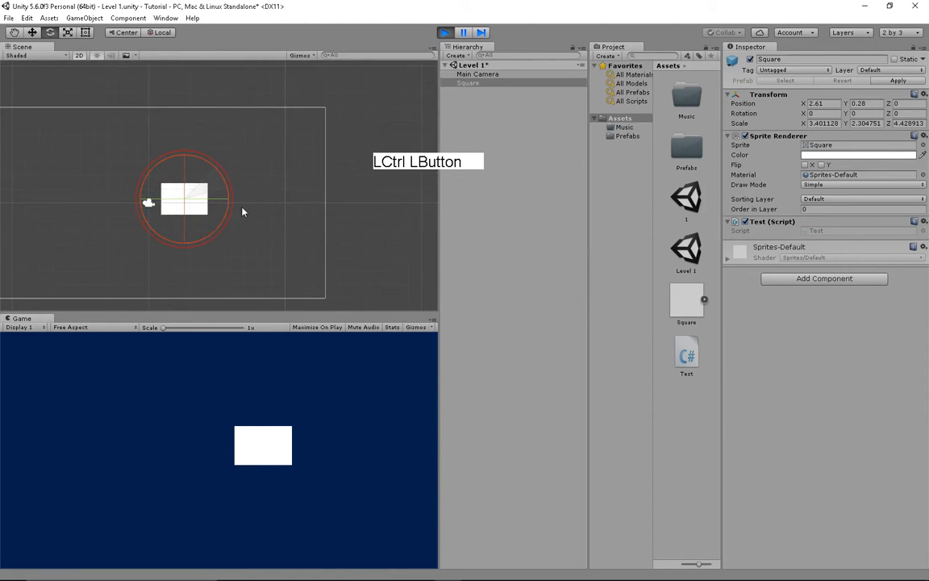
# - Slide the Square right along X to 5.38
pyautogui.press('w')
pyautogui.scroll(2, 184, 153)
pyautogui.moveTo(202, 161); pyautogui.dragTo(239, 170, button='middle')
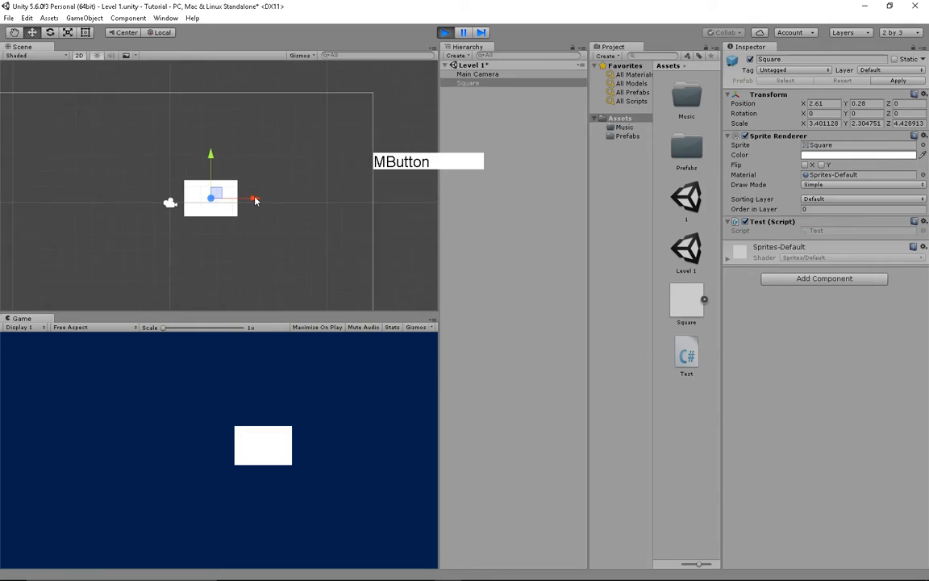
pyautogui.scroll(1, 254, 202)
pyautogui.moveTo(250, 203); pyautogui.dragTo(297, 204)
# - Set the Move X snap increment to 10 and snap-drag the Square along X
pyautogui.click(26, 18)
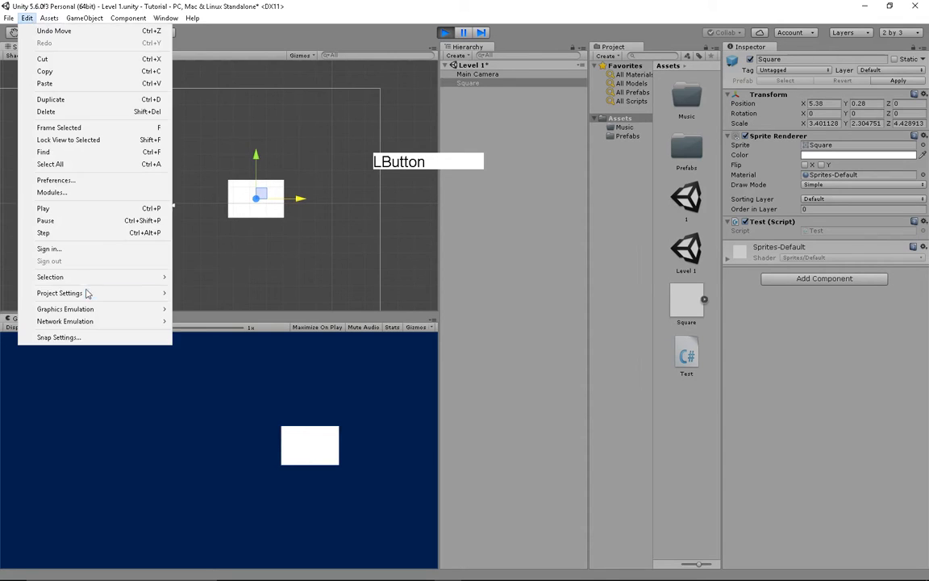
pyautogui.click(82, 338)
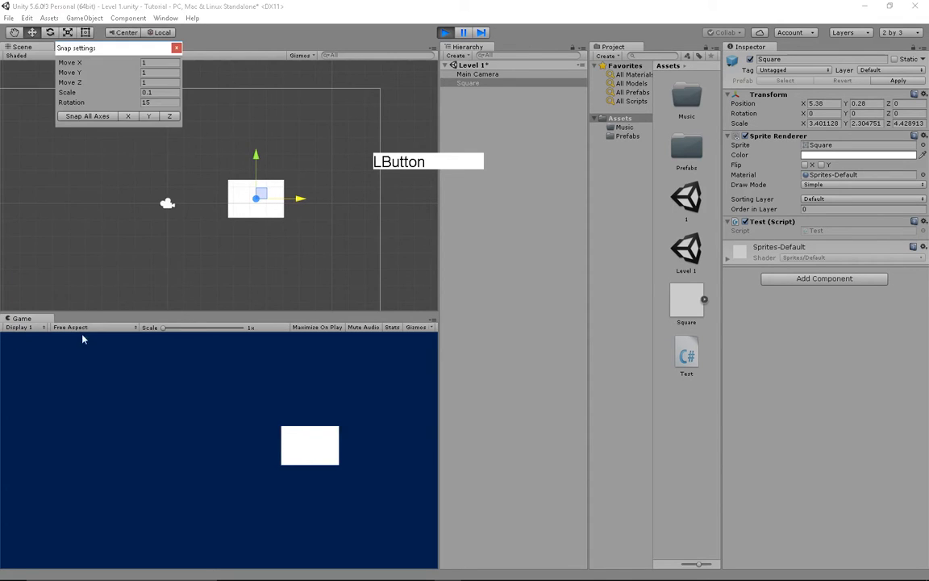
pyautogui.click(167, 64)
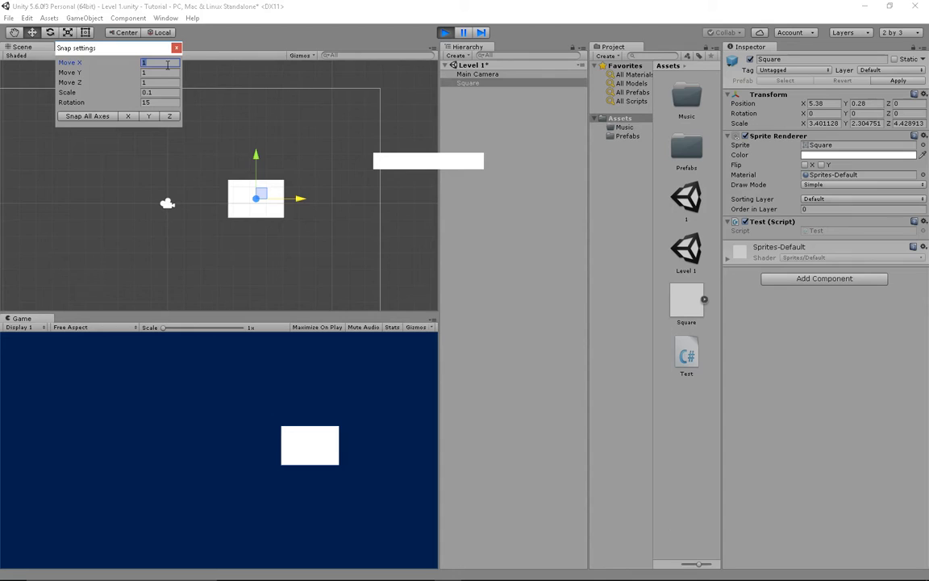
pyautogui.write('0')
pyautogui.press('Return')
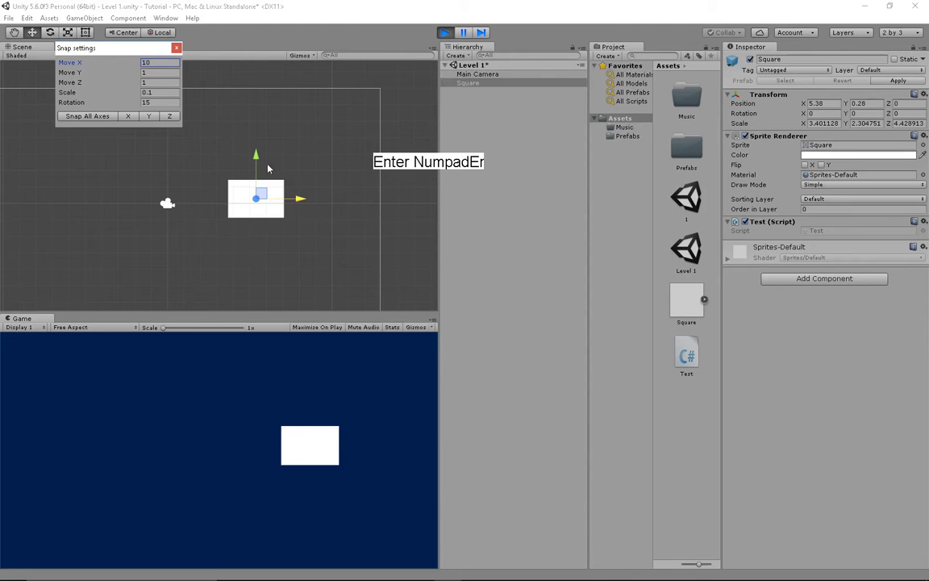
pyautogui.keyDown('ctrl'); pyautogui.moveTo(302, 199); pyautogui.dragTo(268, 130); pyautogui.keyUp('ctrl')
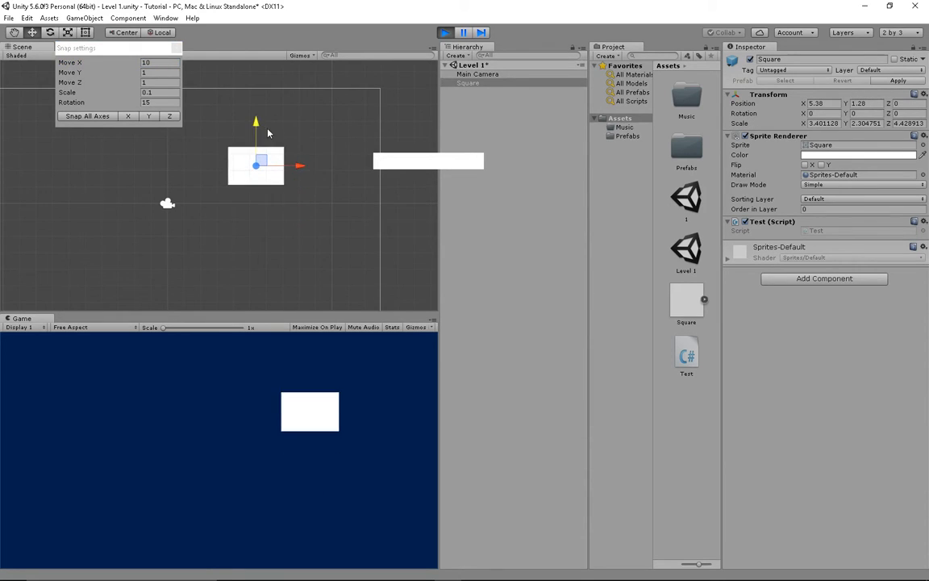
# - Set the Move Y snap increment to 10 and try snapping the Square vertically
pyautogui.click(162, 72)
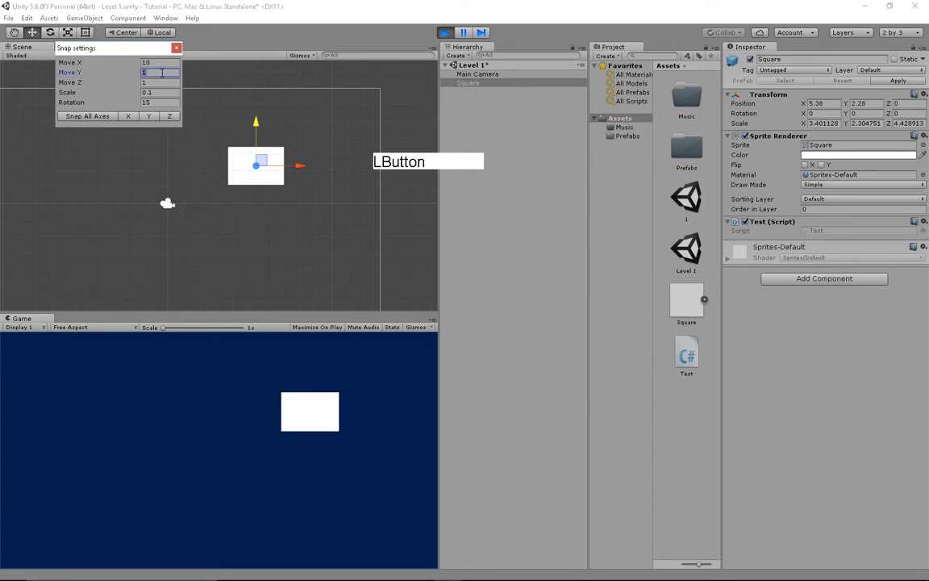
pyautogui.write('10')
pyautogui.press('Return')
pyautogui.keyDown('ctrl'); pyautogui.click(259, 165); pyautogui.keyUp('ctrl')
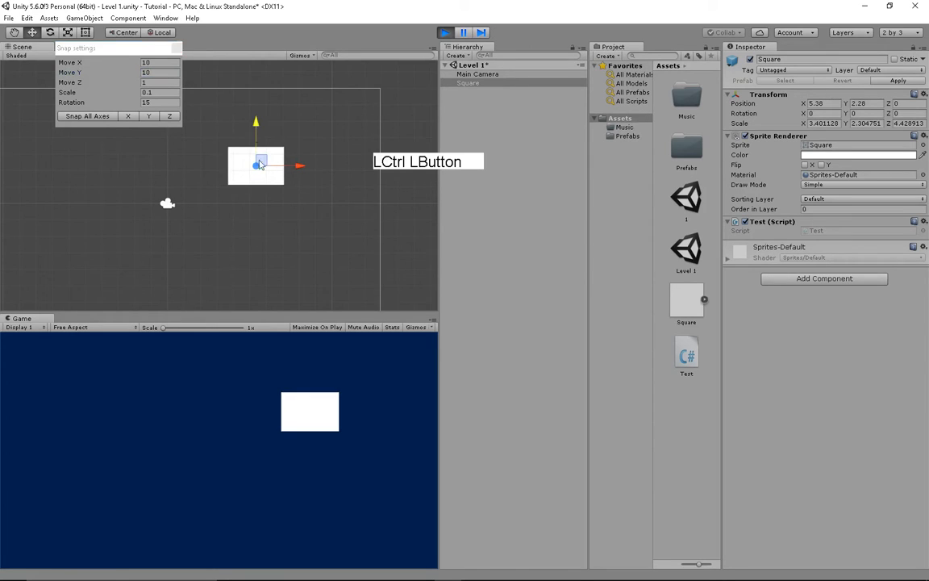
pyautogui.keyDown('ctrl'); pyautogui.moveTo(260, 148); pyautogui.dragTo(261, 188); pyautogui.keyUp('ctrl')
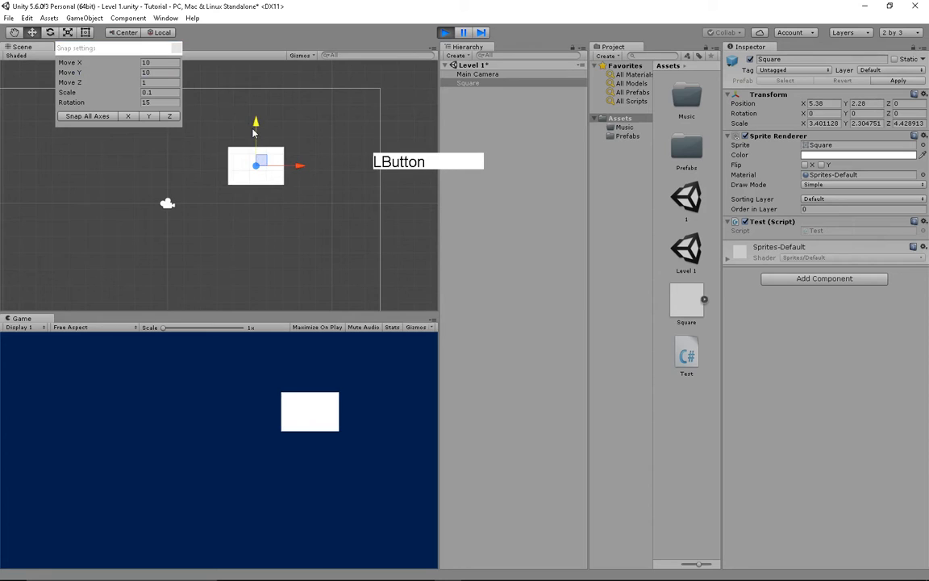
pyautogui.keyDown('ctrl'); pyautogui.moveTo(256, 130); pyautogui.dragTo(338, 91); pyautogui.keyUp('ctrl')
# - Stop Play mode and reset the Move X and Y snap increments to 1
pyautogui.click(445, 32)
pyautogui.click(169, 63)
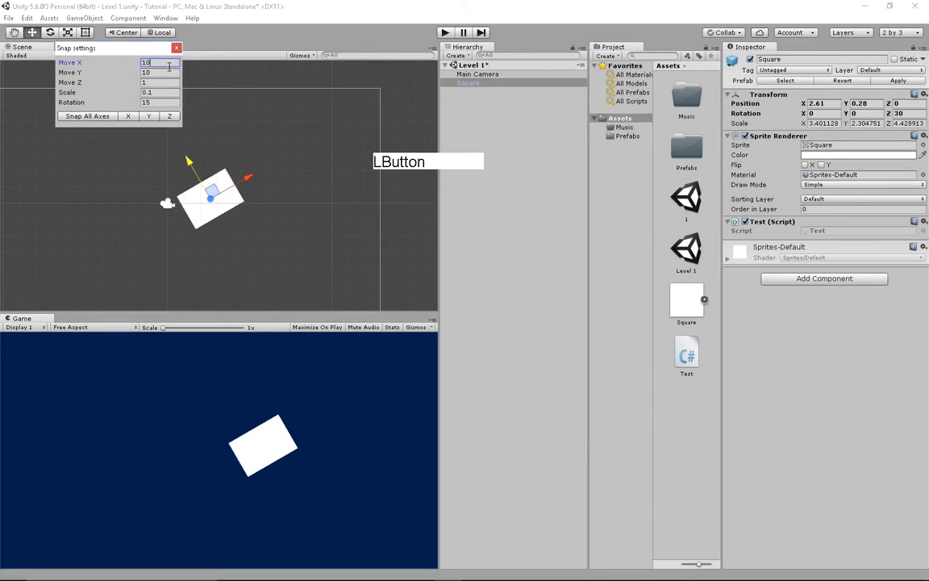
pyautogui.write('1')
pyautogui.click(168, 74)
pyautogui.write('1')
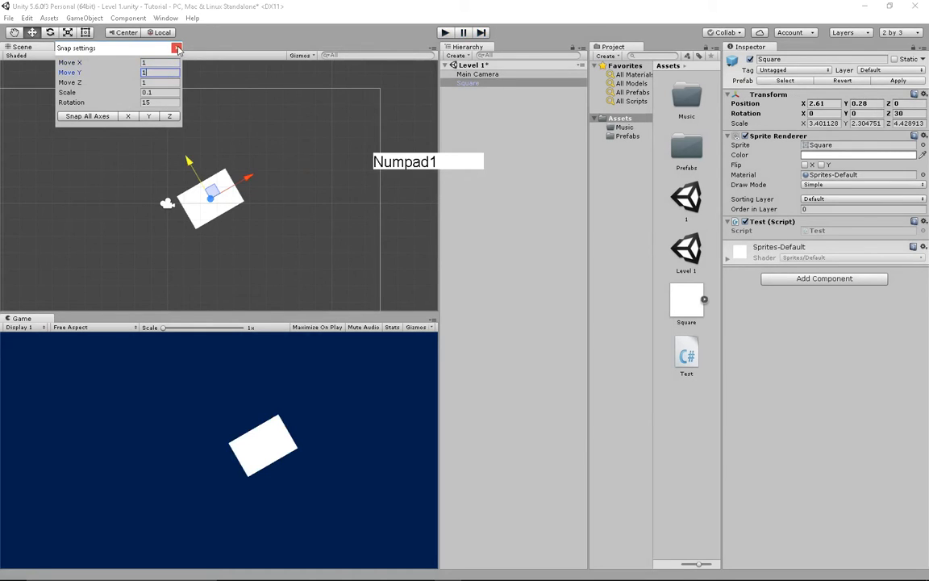
pyautogui.click(178, 48)
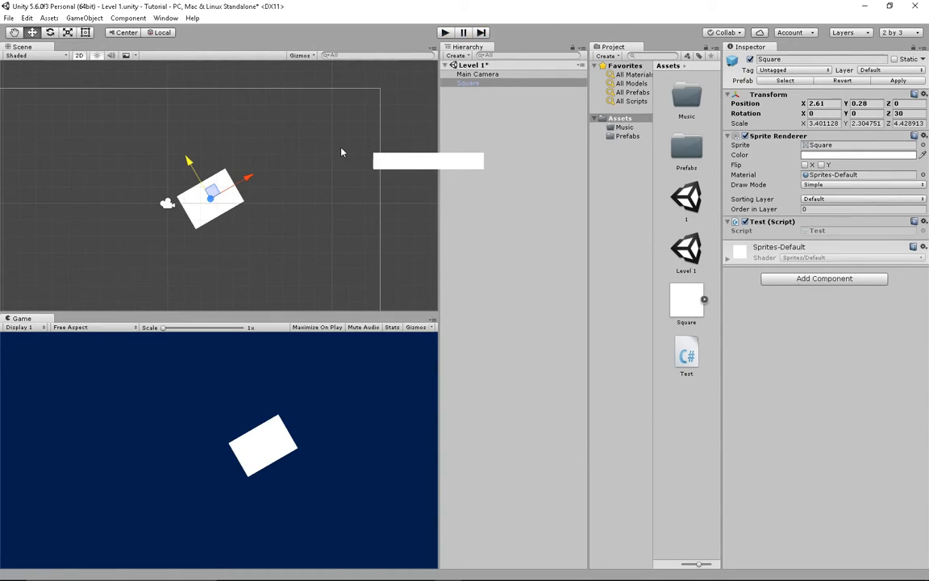
# - Show the Tutorial project folder in File Explorer via Assets > Show in Explorer, then close it
pyautogui.moveTo(392, 156); pyautogui.dragTo(253, 39)
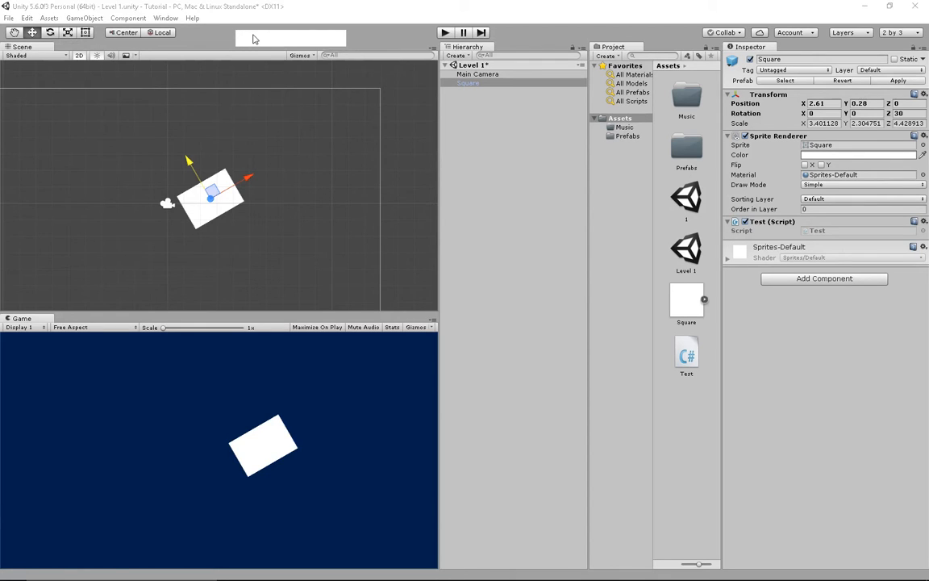
pyautogui.click(11, 19)
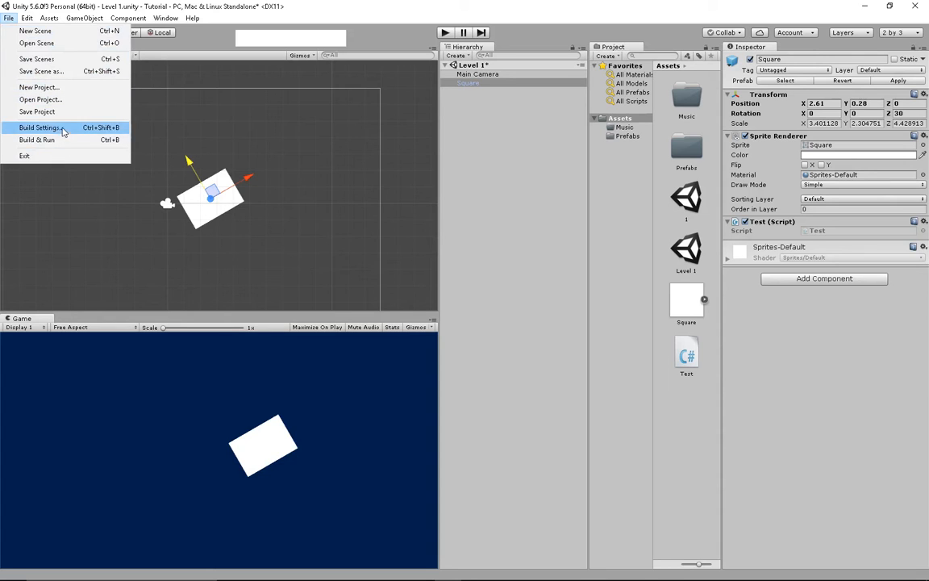
pyautogui.moveTo(31, 20)
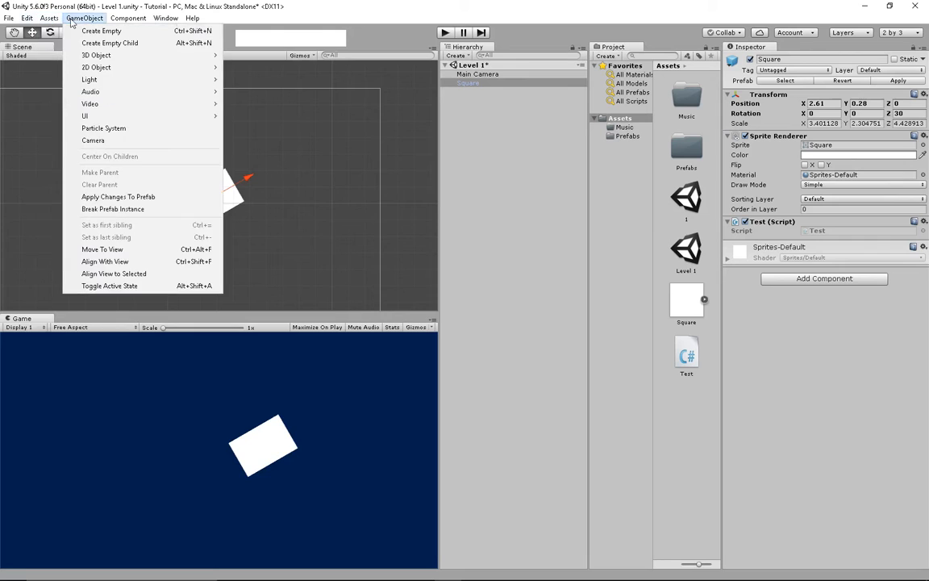
pyautogui.click(66, 44)
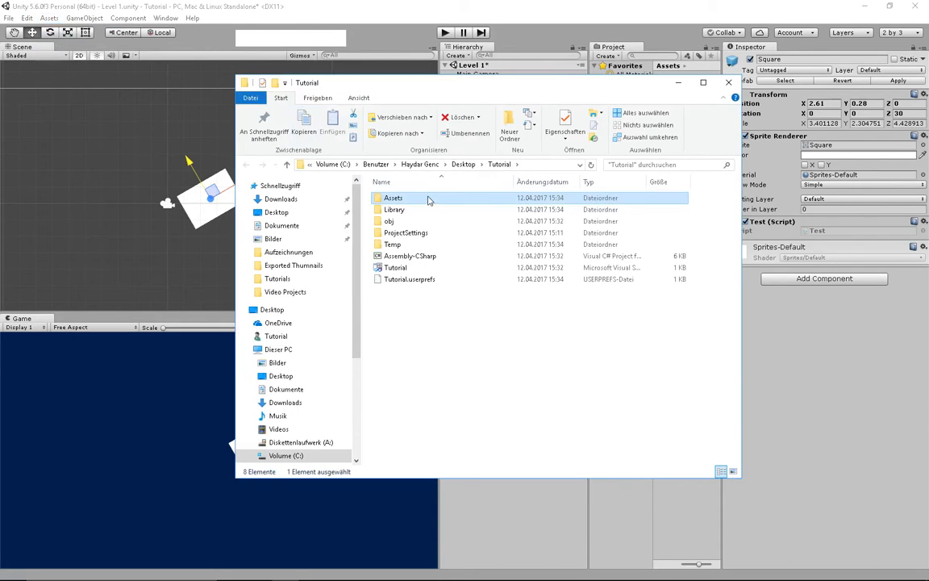
pyautogui.click(457, 310)
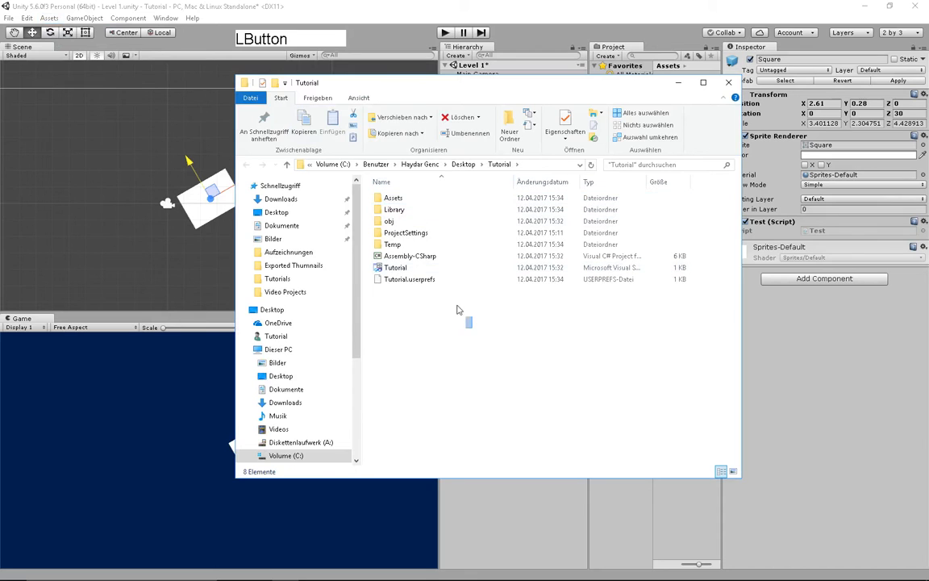
pyautogui.click(728, 84)
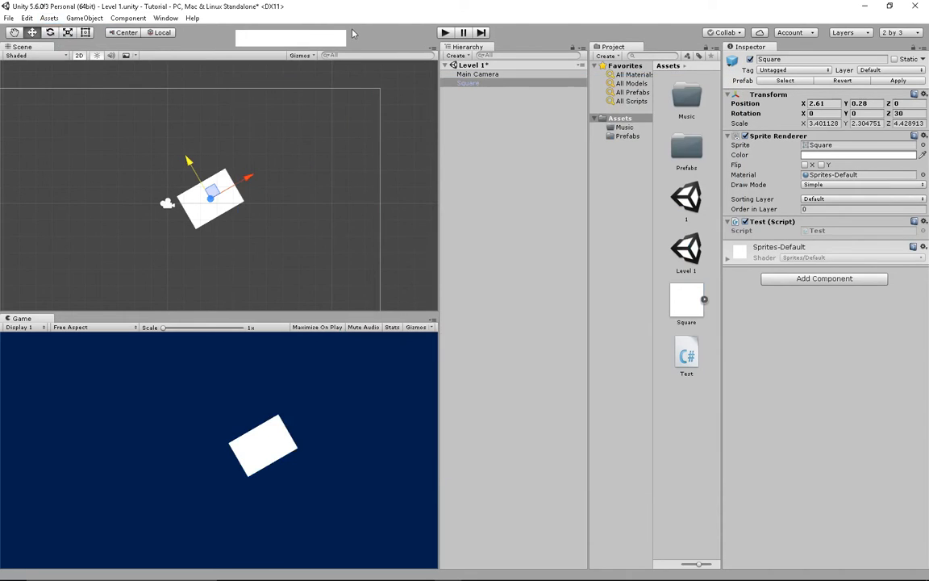
# - Create an empty GameObject and drag it to the right along X
pyautogui.click(71, 19)
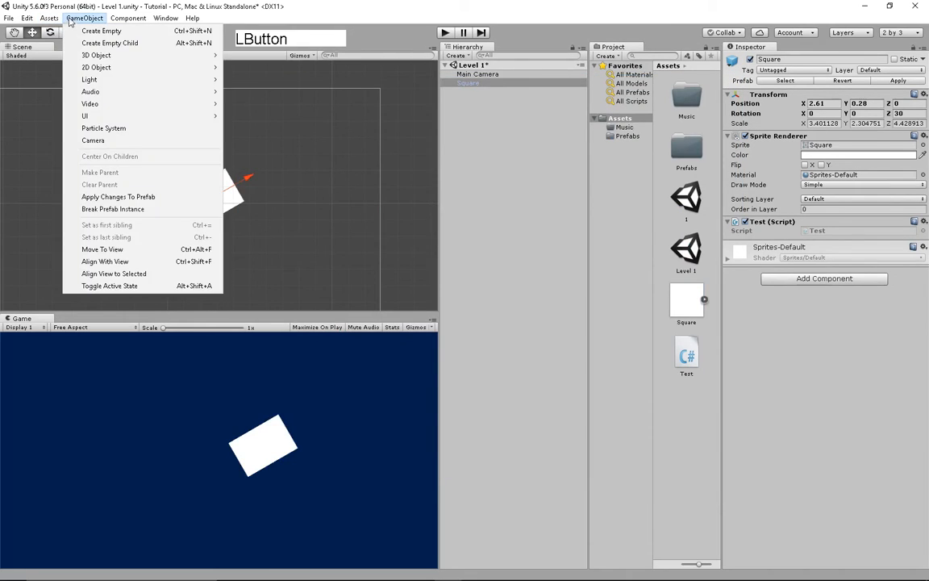
pyautogui.click(133, 31)
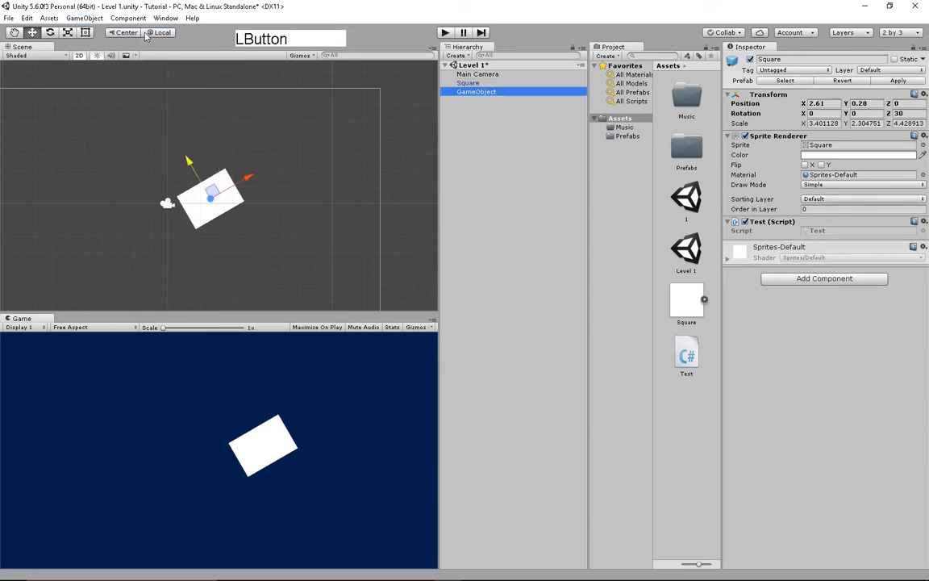
pyautogui.click(494, 112)
pyautogui.click(485, 94)
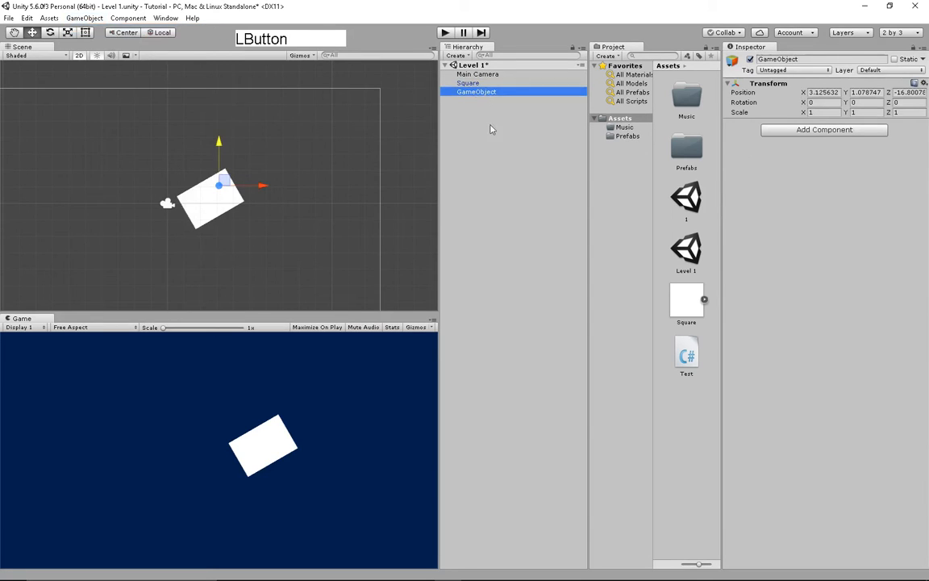
pyautogui.moveTo(270, 185); pyautogui.dragTo(344, 186)
# - Browse the Hierarchy's right-click creation options, then restore the maximized editor window
pyautogui.click(552, 159)
pyautogui.rightClick(557, 158)
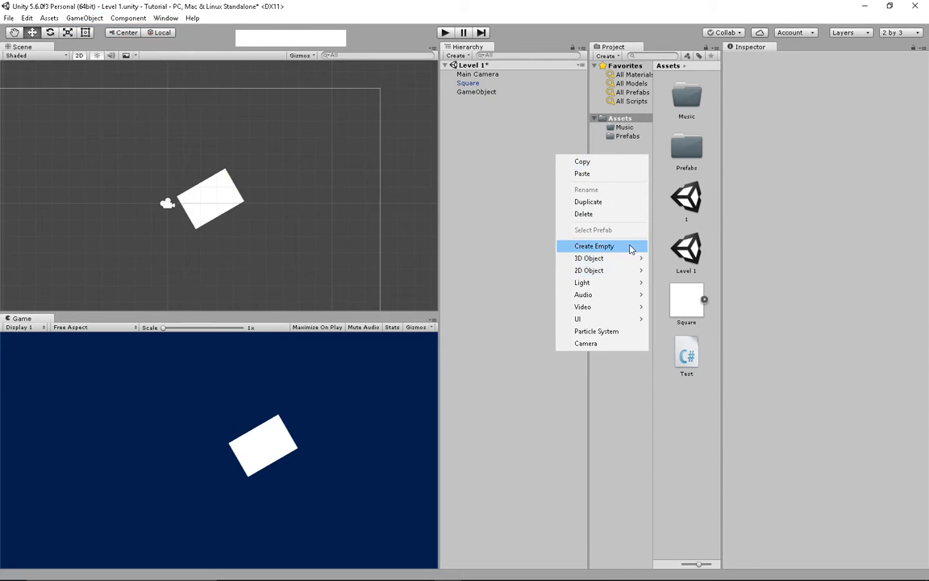
pyautogui.moveTo(631, 273)
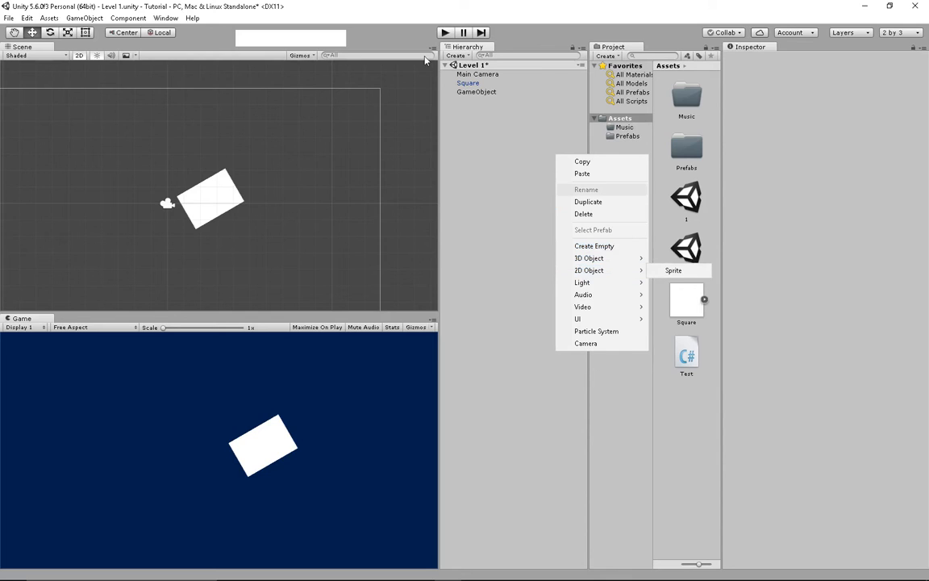
pyautogui.moveTo(91, 10); pyautogui.dragTo(110, 14)
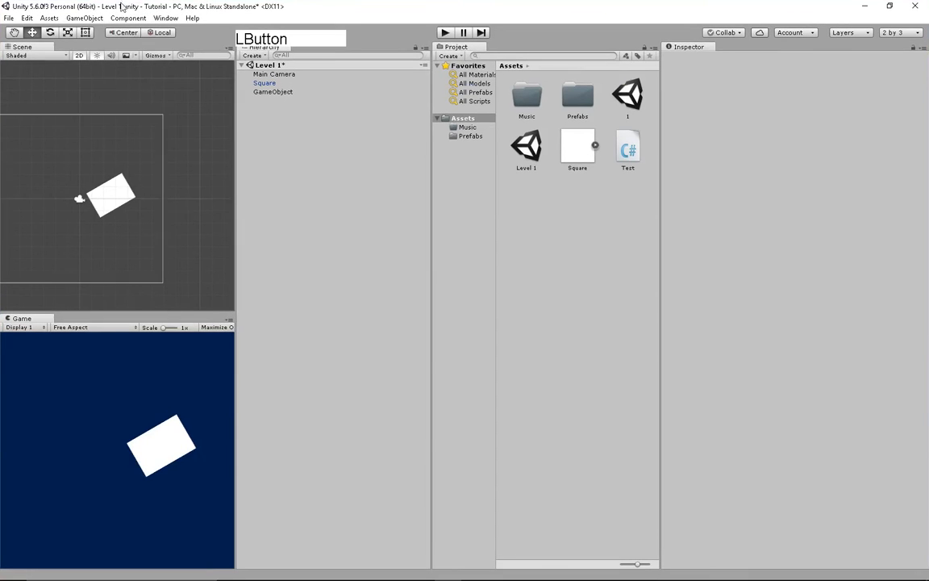
# - Look over the Component and Window menus without choosing anything
pyautogui.click(129, 22)
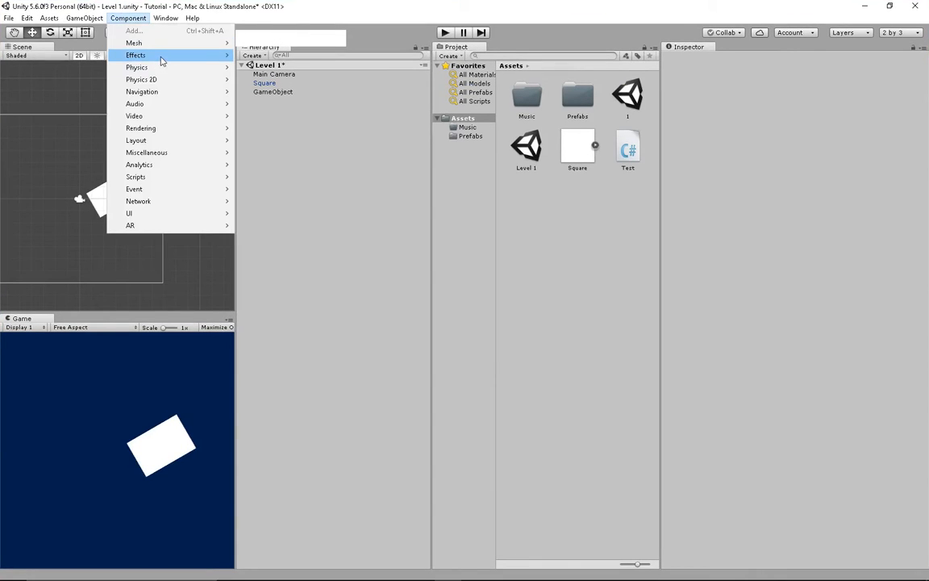
pyautogui.moveTo(164, 80)
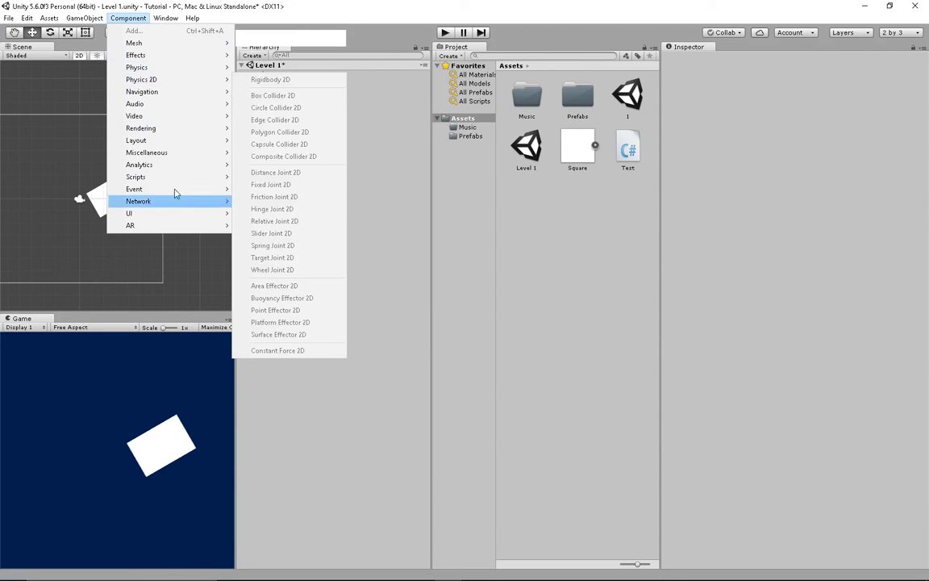
pyautogui.moveTo(165, 18)
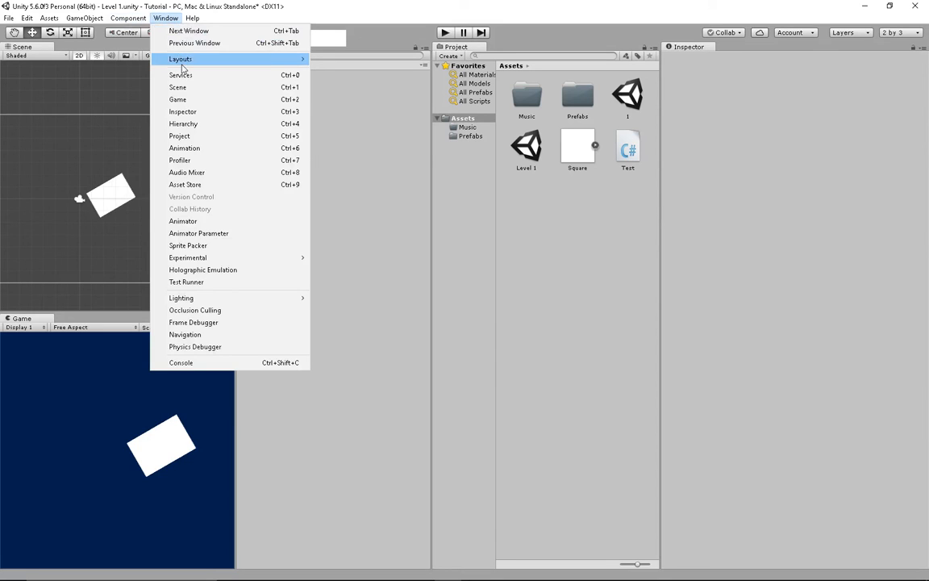
pyautogui.moveTo(236, 62)
pyautogui.click(224, 91)
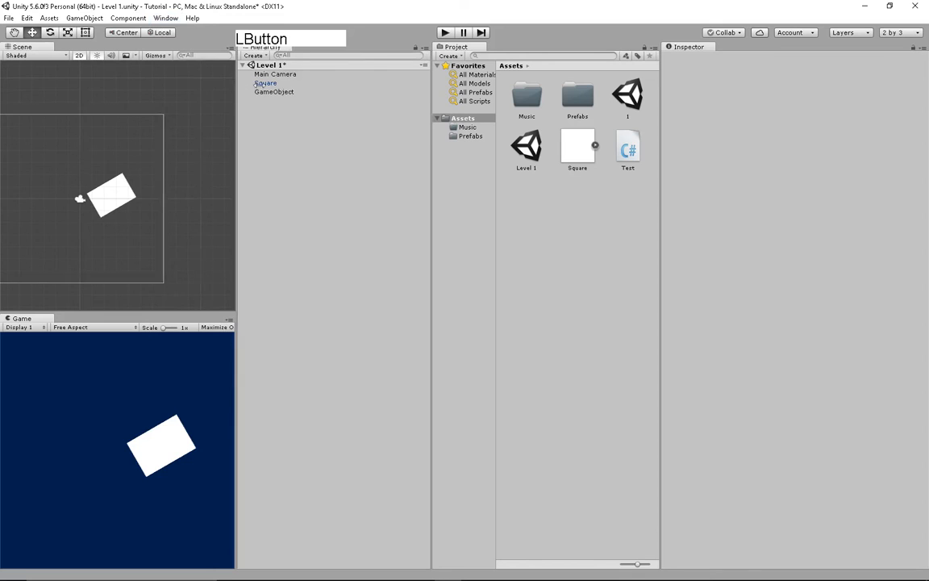
# - Undock the Scene view and re-dock the Game view as a panel below it
pyautogui.moveTo(40, 47); pyautogui.dragTo(139, 53)
pyautogui.click(22, 47)
pyautogui.moveTo(26, 49); pyautogui.dragTo(157, 427)
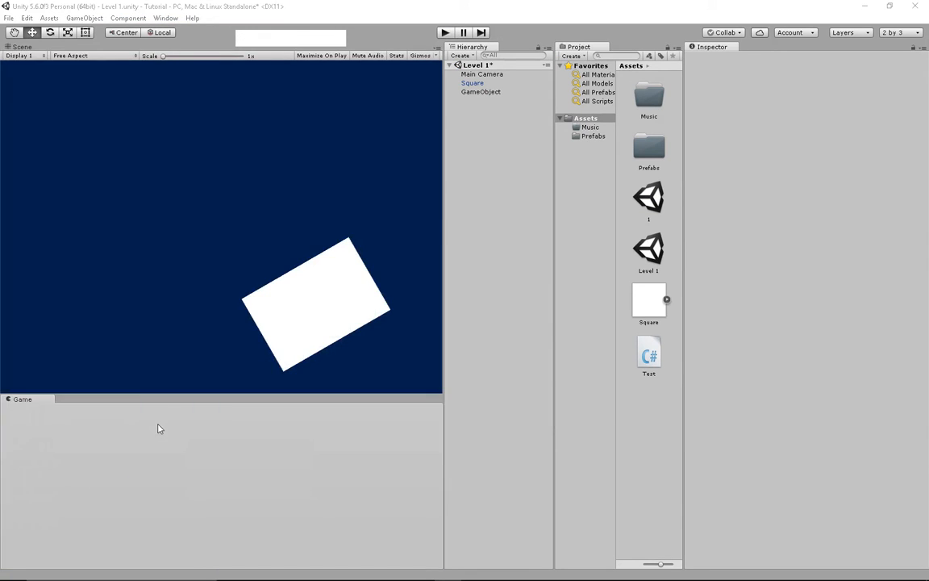
pyautogui.moveTo(145, 393); pyautogui.dragTo(149, 331)
pyautogui.click(165, 18)
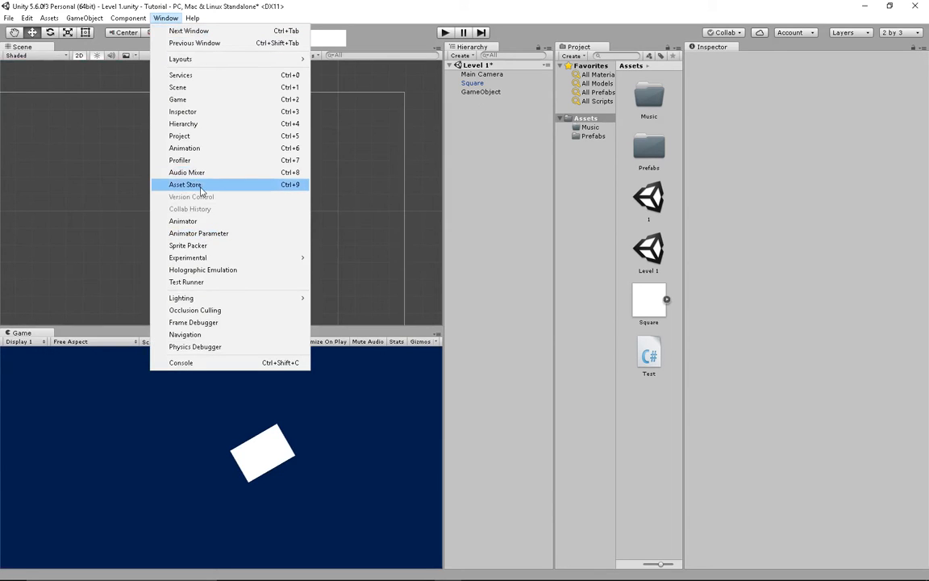
# - Add the Animation window as a tab in the lower panel beneath the Scene view
pyautogui.click(218, 149)
pyautogui.moveTo(130, 15); pyautogui.dragTo(226, 76)
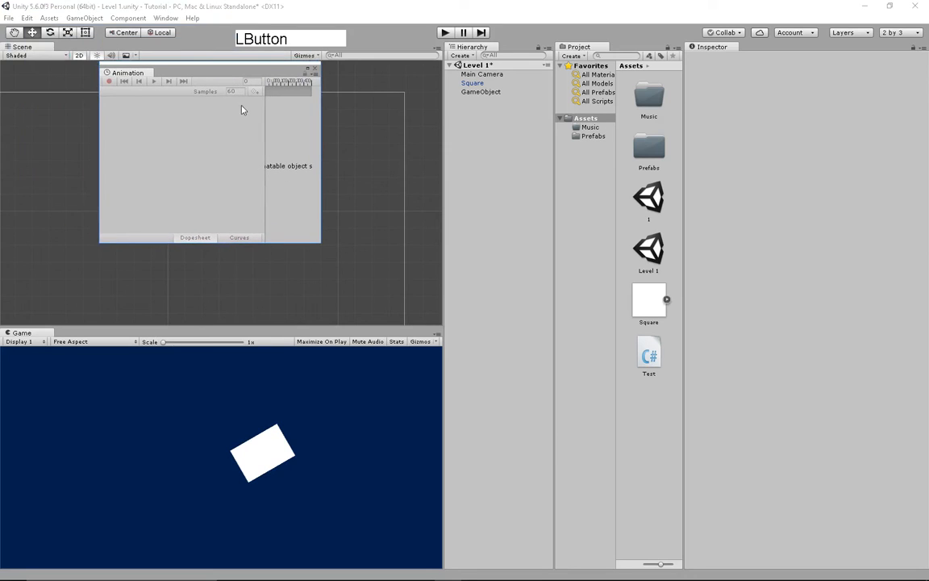
pyautogui.moveTo(145, 72); pyautogui.dragTo(90, 339)
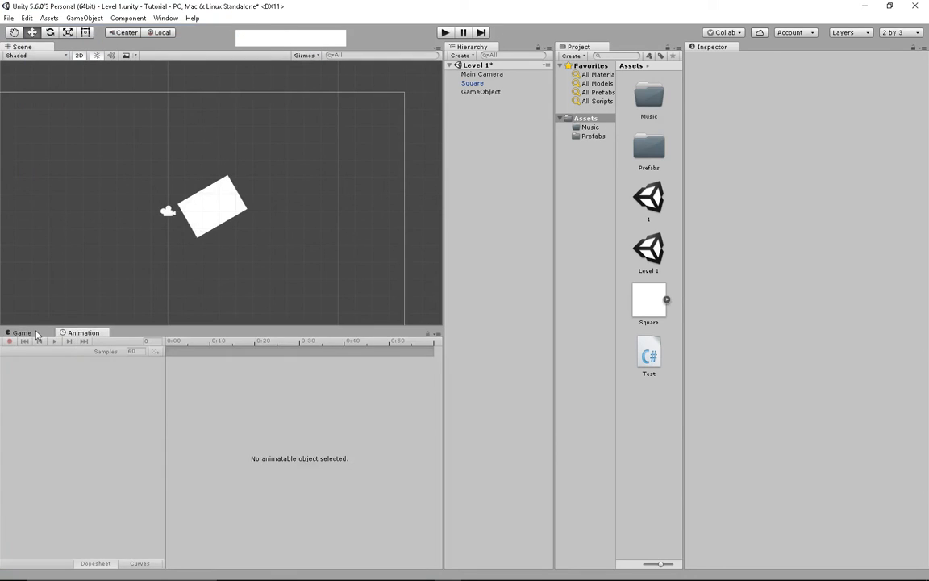
pyautogui.click(36, 335)
pyautogui.click(87, 335)
# - Dock the Animator beside Animation in the lower panel and return to the Game tab
pyautogui.click(165, 18)
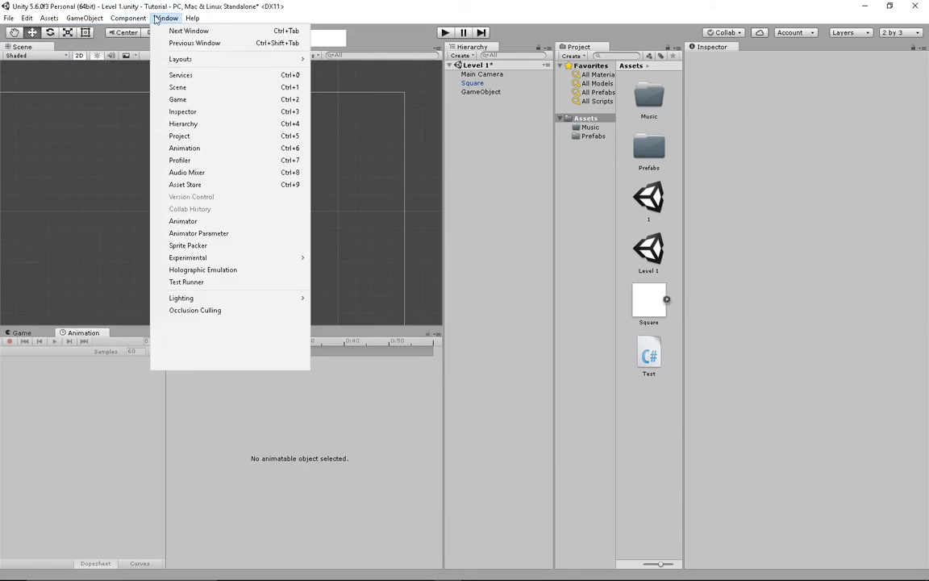
pyautogui.click(216, 221)
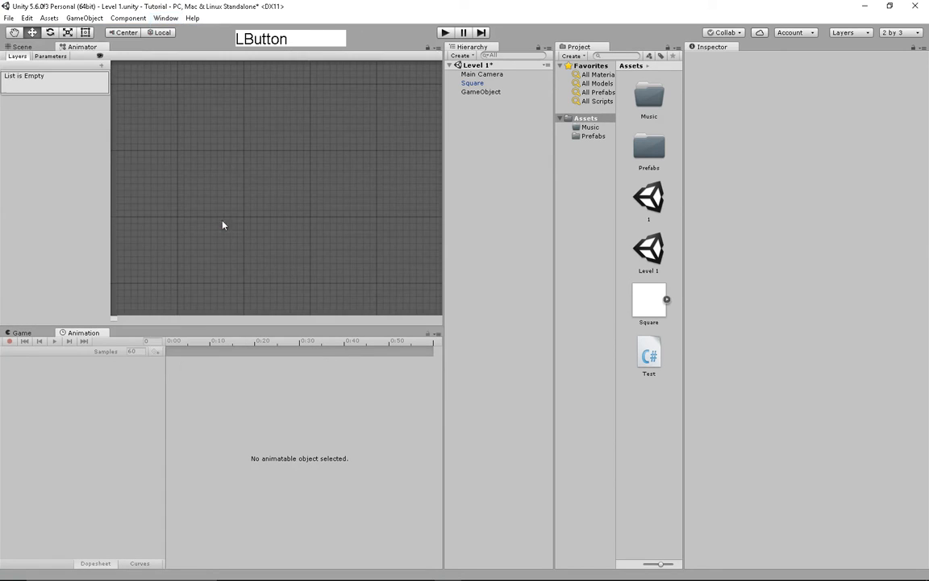
pyautogui.moveTo(123, 53); pyautogui.dragTo(48, 334)
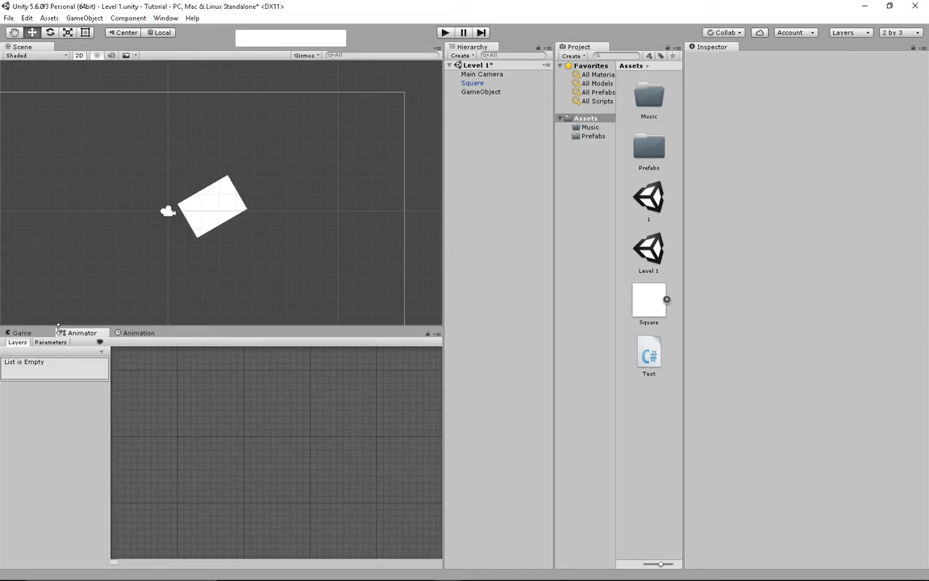
pyautogui.click(131, 333)
pyautogui.click(71, 335)
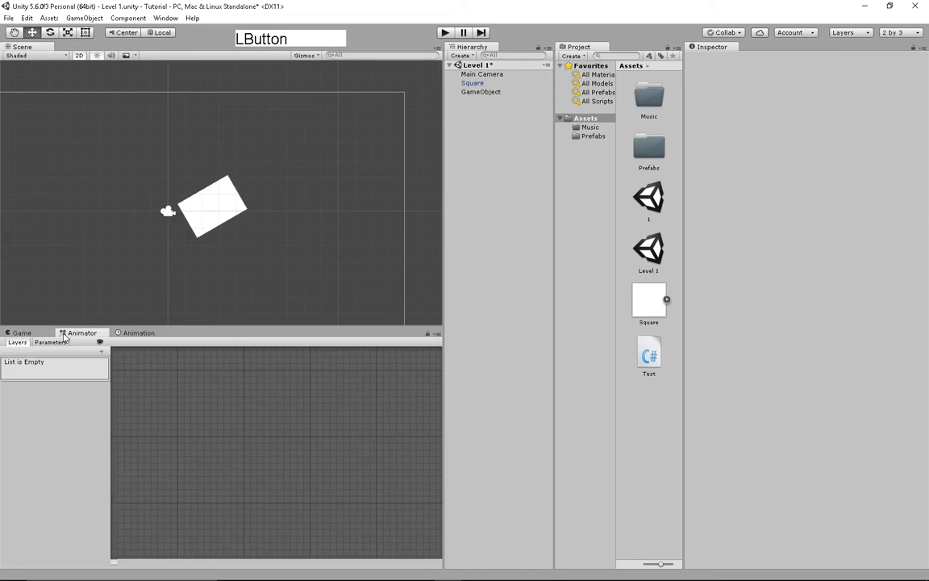
pyautogui.click(19, 333)
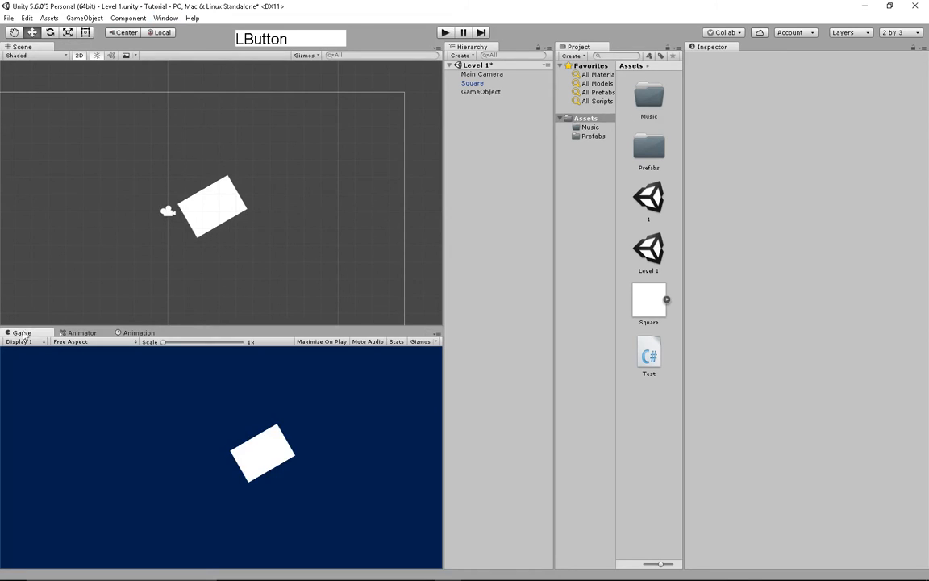
pyautogui.click(193, 18)
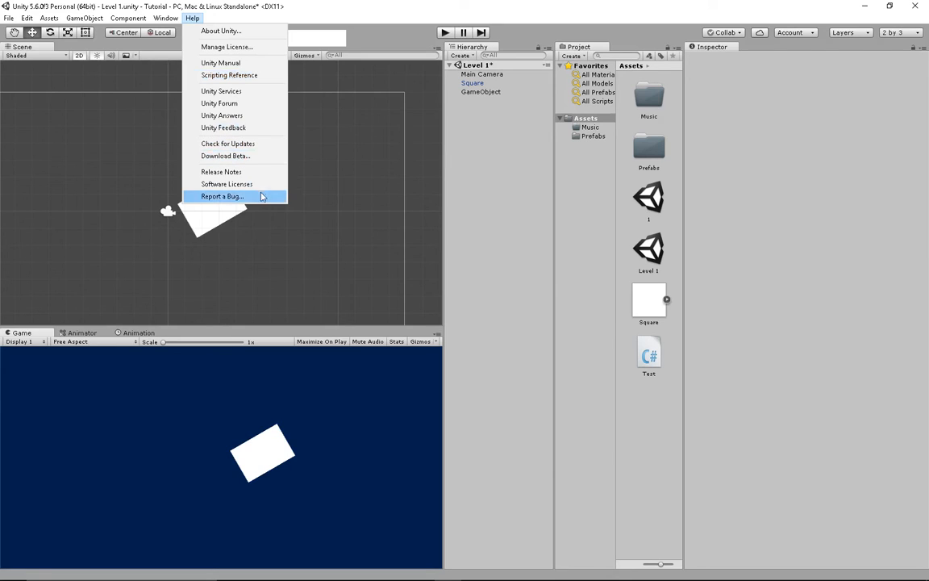
# - Pan the Scene view so the square sits lower-left and check the Collab sign-in panel
pyautogui.click(330, 135)
pyautogui.moveTo(311, 92); pyautogui.dragTo(296, 106, button='middle')
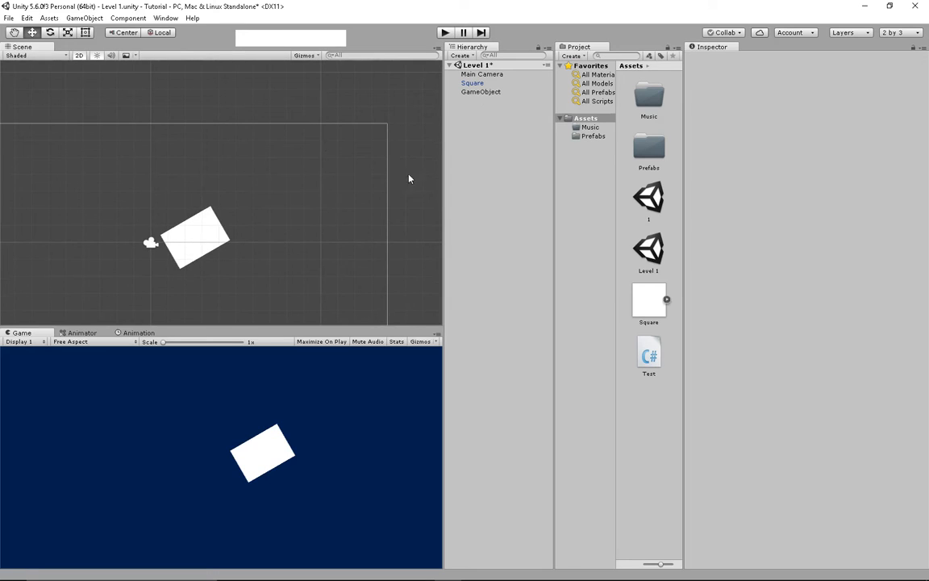
pyautogui.click(731, 34)
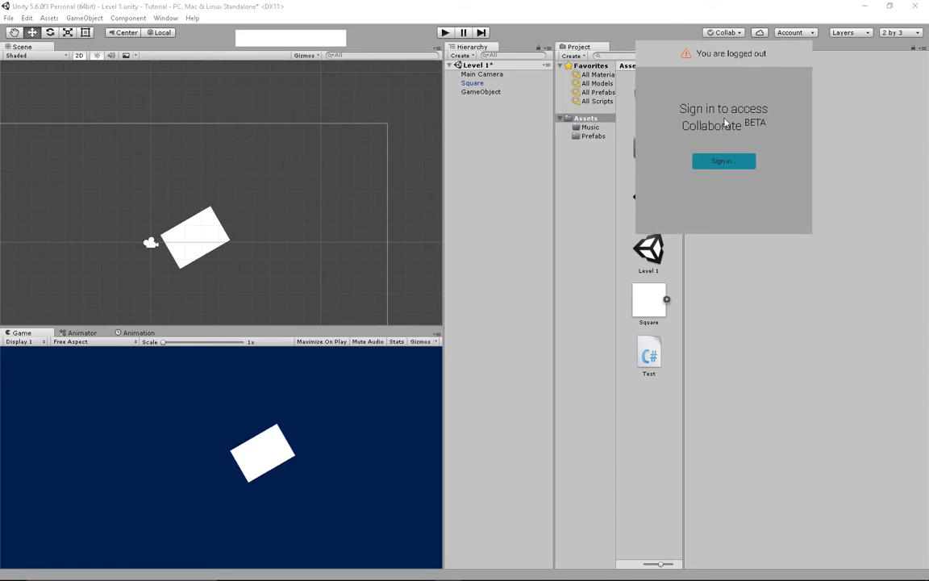
pyautogui.click(627, 8)
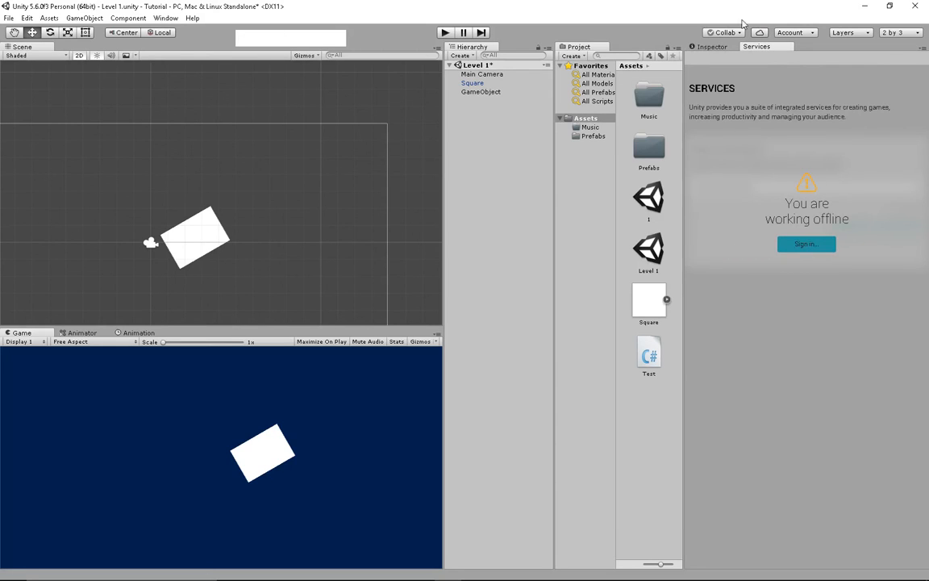
# - Close the Services tab and look over the Account dropdown
pyautogui.rightClick(774, 47)
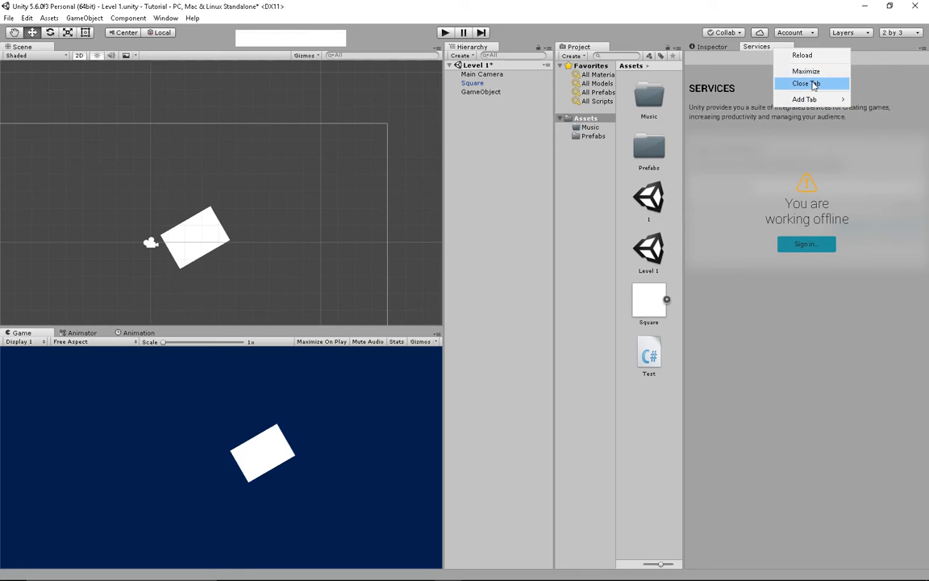
pyautogui.click(814, 84)
pyautogui.click(805, 35)
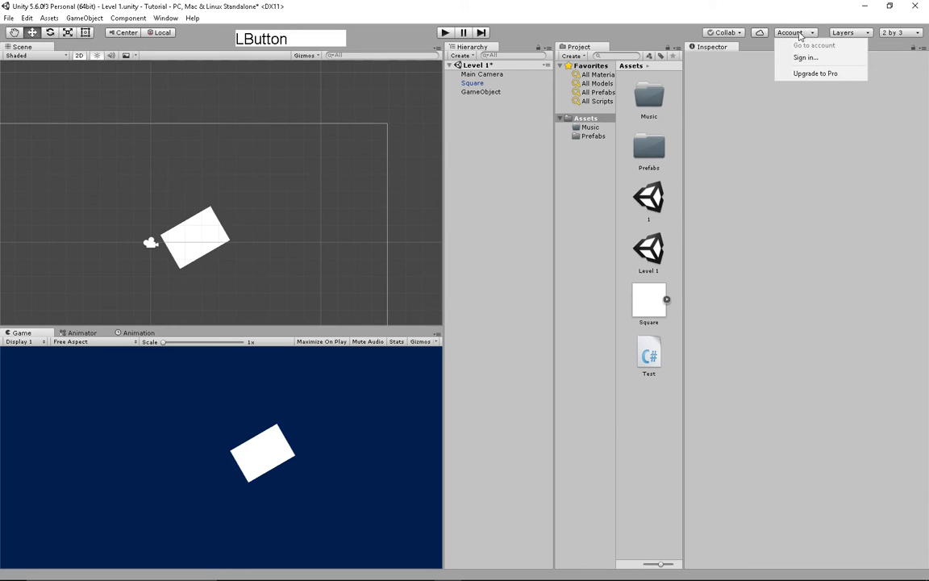
pyautogui.click(809, 34)
pyautogui.click(812, 36)
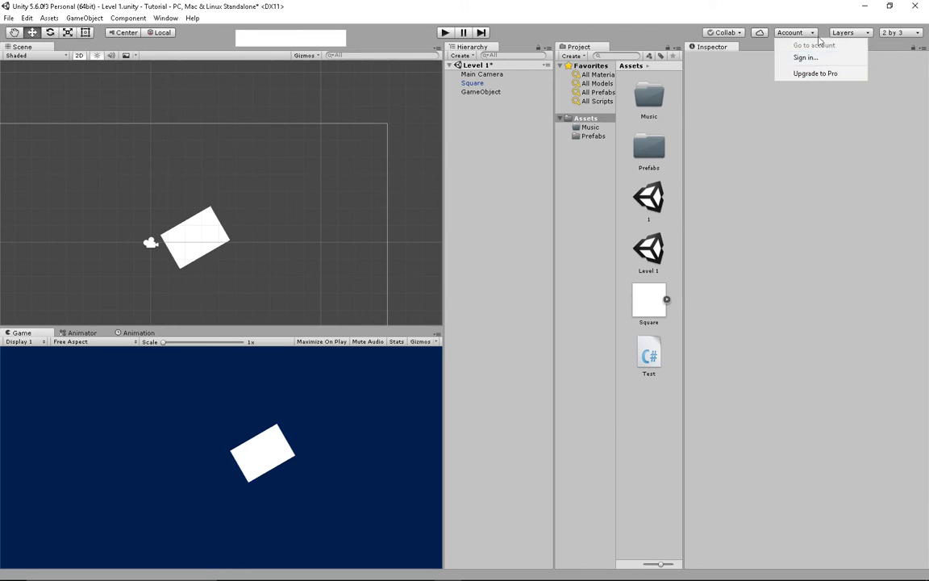
pyautogui.click(839, 32)
# - Check the Layers visibility list and the saved Layout list
pyautogui.click(844, 34)
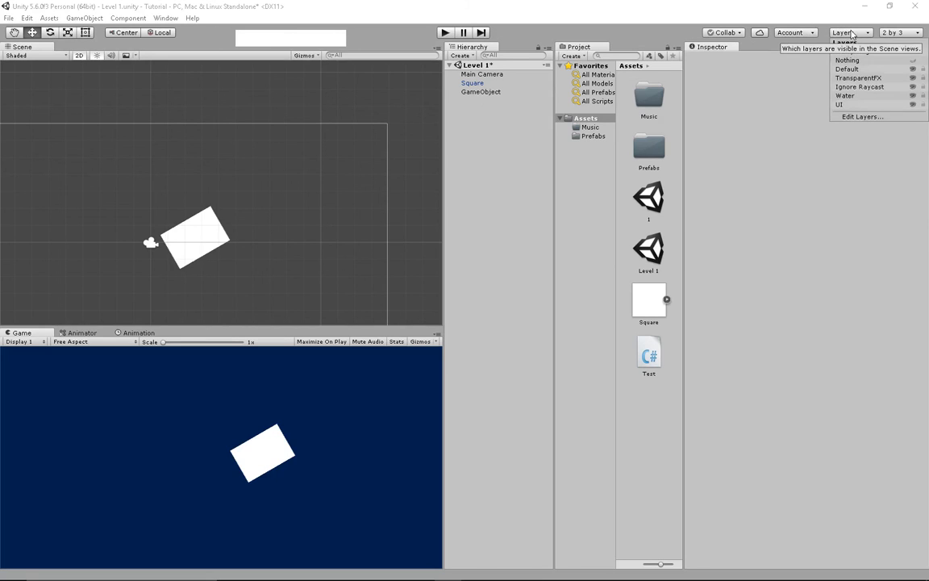
pyautogui.click(889, 34)
pyautogui.click(893, 37)
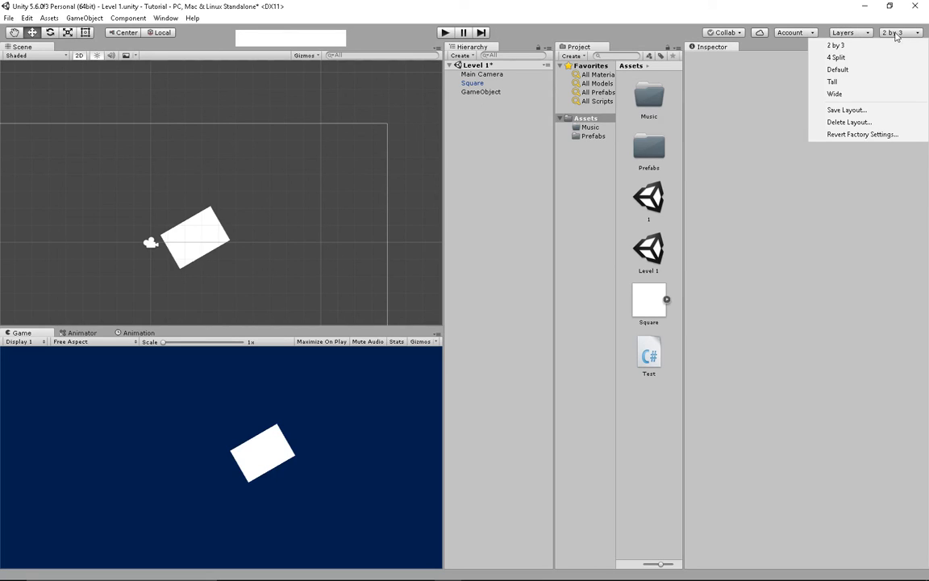
pyautogui.click(893, 35)
pyautogui.click(892, 35)
pyautogui.click(838, 14)
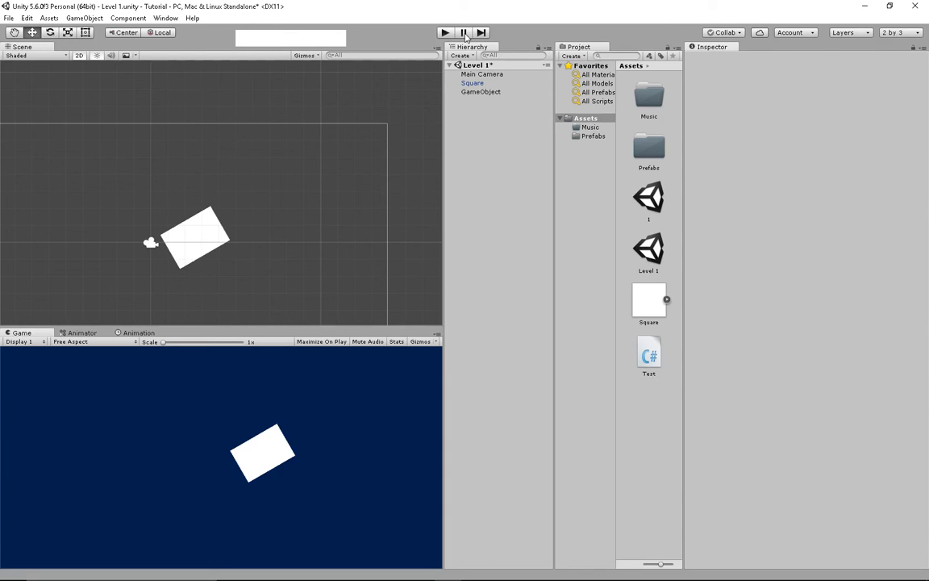
# - Toggle the Pause button and step play mode forward one frame
pyautogui.click(465, 34)
pyautogui.click(465, 34)
pyautogui.click(484, 33)
pyautogui.click(483, 34)
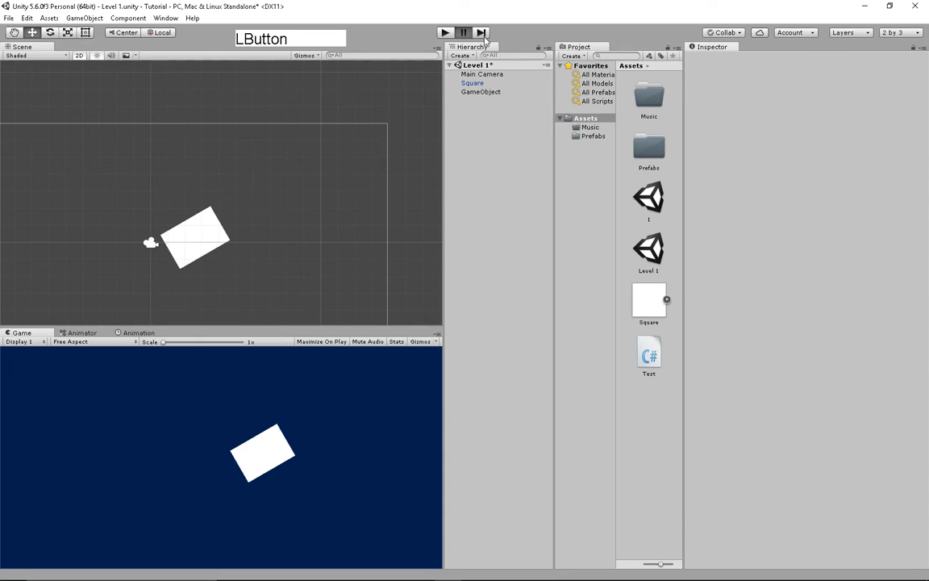